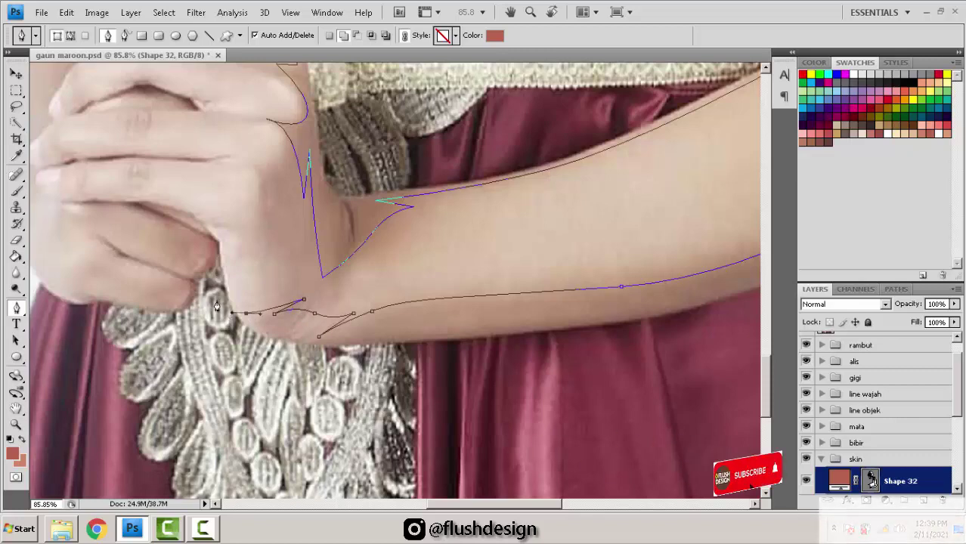
Step: Extend the skin shadow path from the wrist below the forearm, around the elbow and up outside the upper arm, and close it
drag(261, 328, 285, 331)
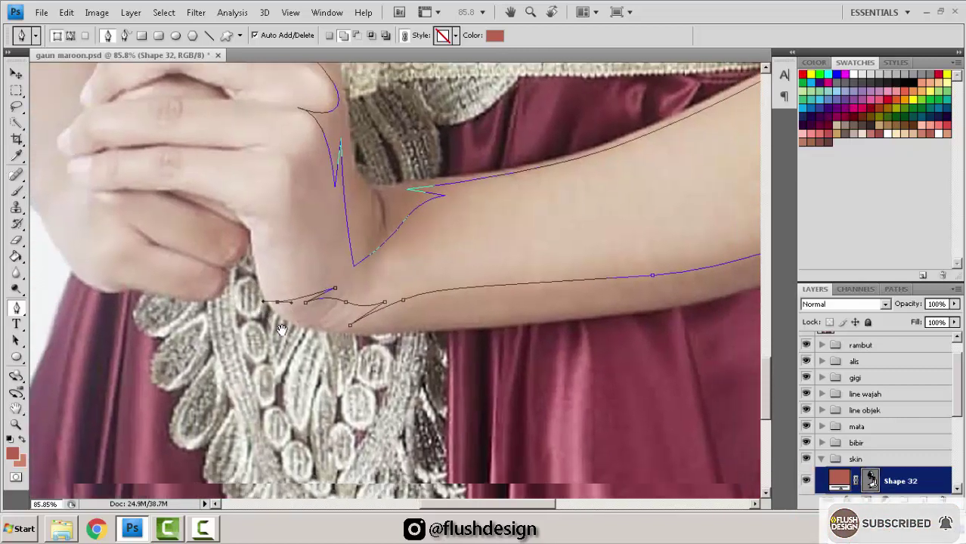
drag(279, 369, 338, 399)
scroll(486, 391, down, 1)
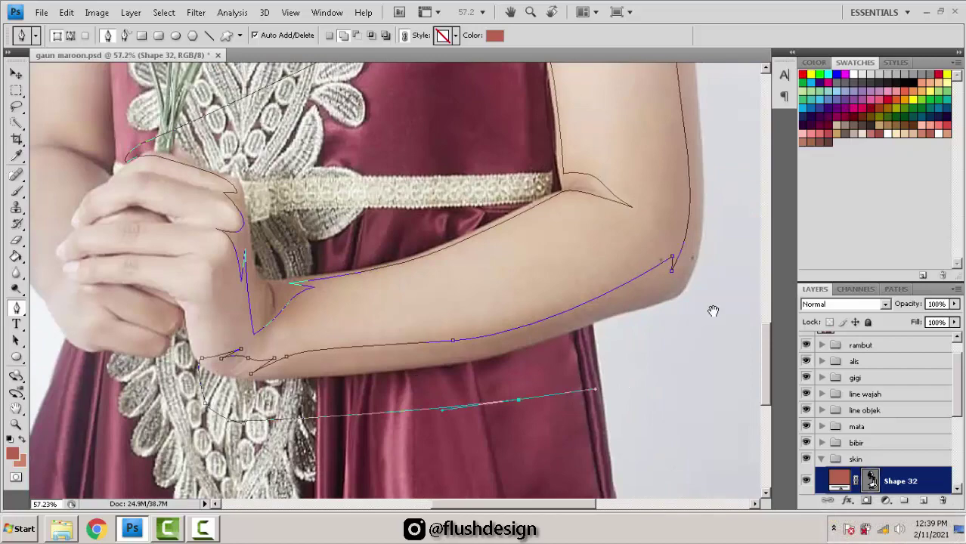
drag(712, 308, 621, 383)
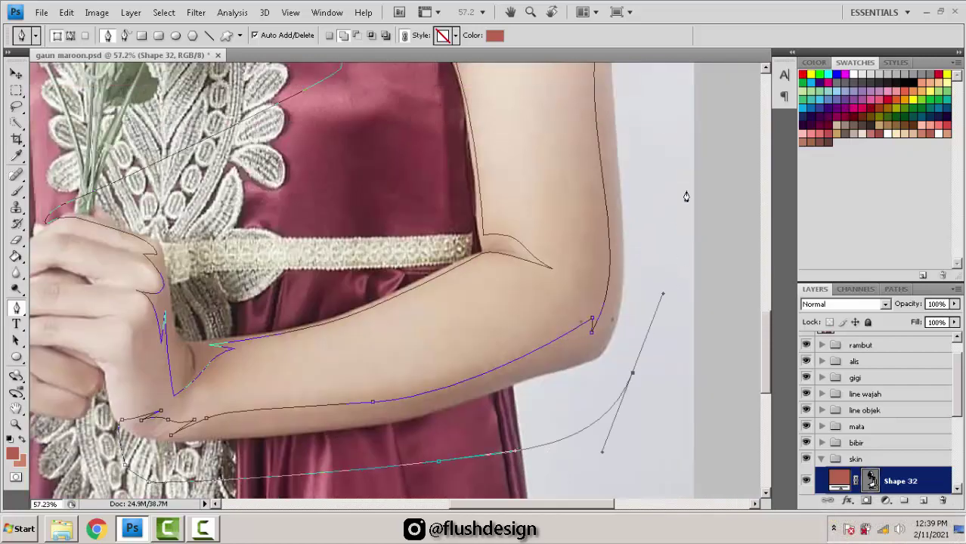
drag(686, 197, 660, 360)
drag(650, 253, 647, 404)
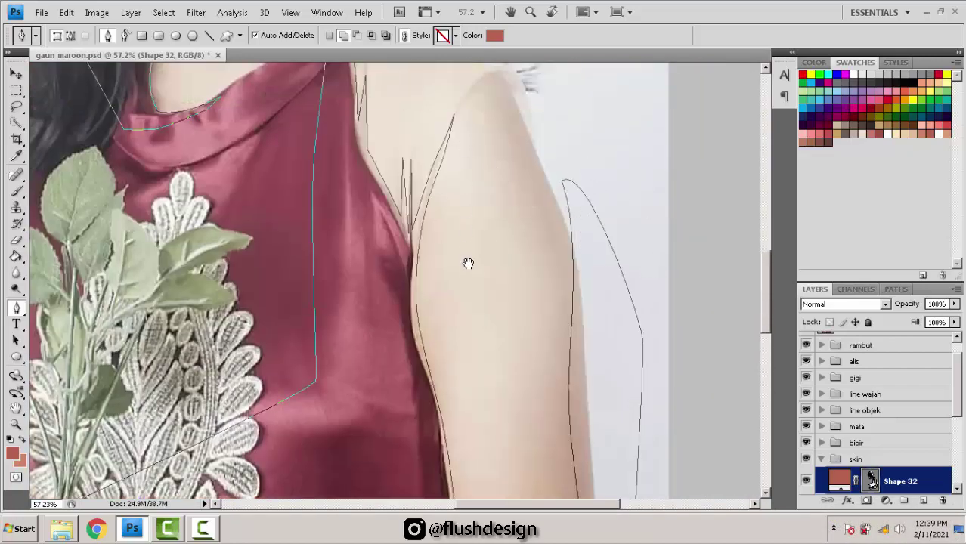
scroll(465, 263, up, 2)
scroll(446, 224, down, 3)
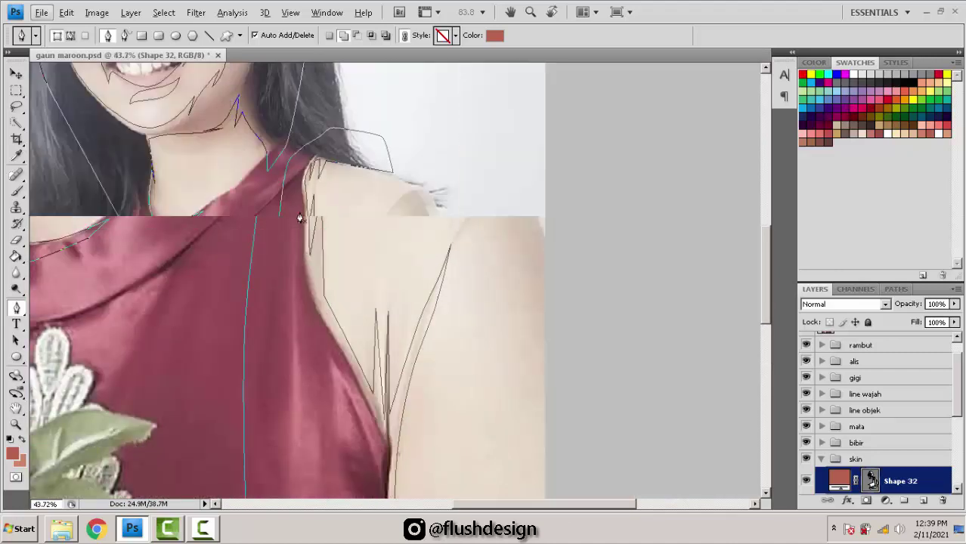
Step: Trace a new shadow path from the hair tips down the inner edge of the arm behind the flowers to the elbow crease
scroll(440, 174, up, 1)
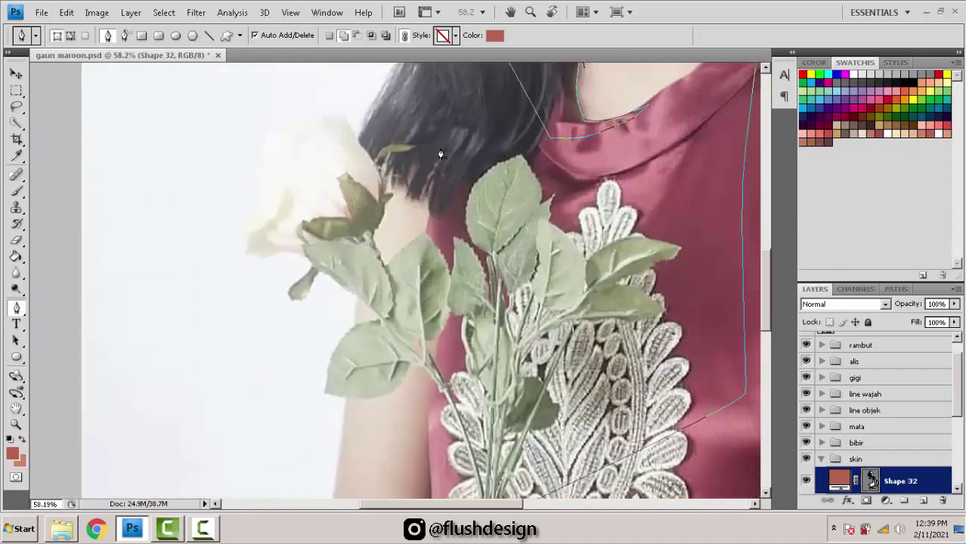
drag(424, 174, 417, 189)
scroll(413, 250, down, 2)
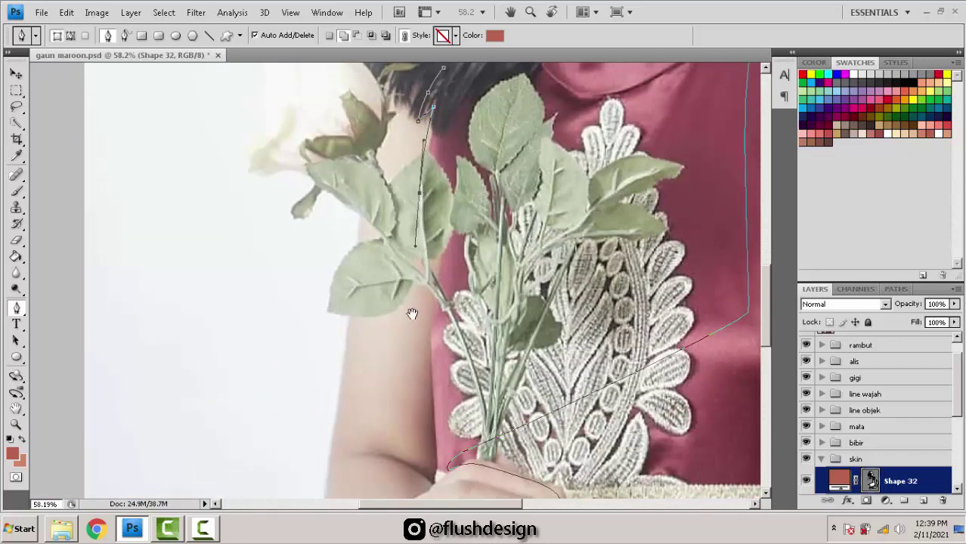
drag(412, 314, 431, 205)
scroll(430, 261, up, 1)
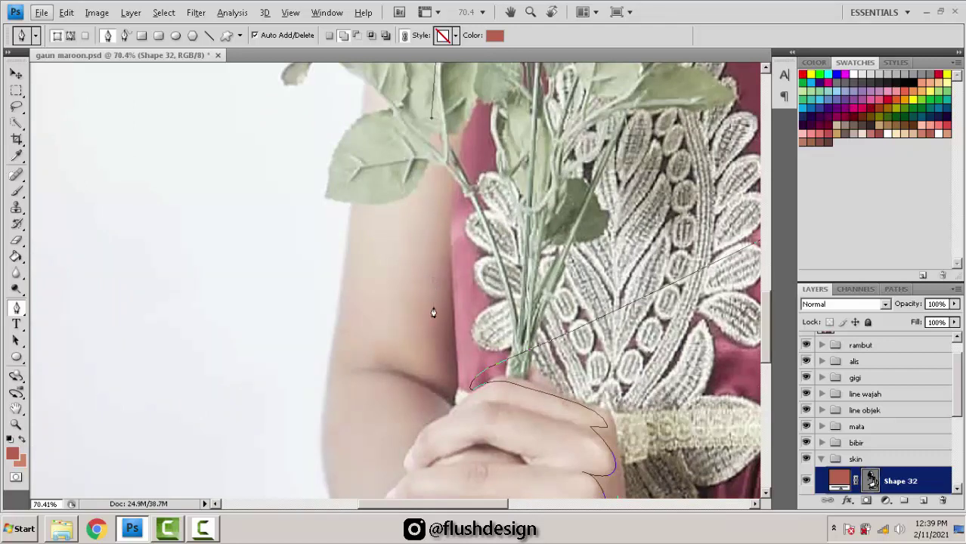
drag(436, 282, 364, 295)
click(437, 380)
Step: Continue the arm's shadow path around the elbow crease and over the forearm to the fingertip of the uppermost finger
scroll(436, 321, up, 3)
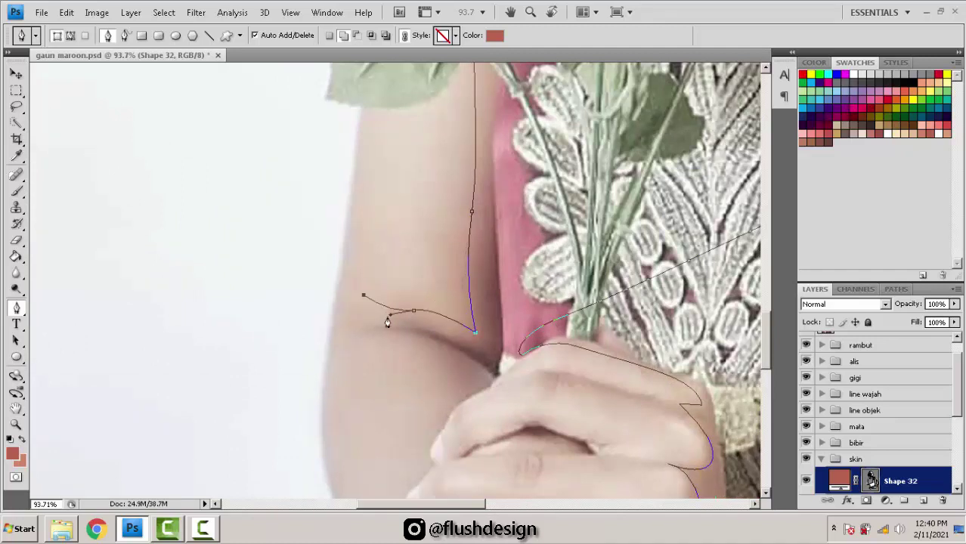
click(349, 339)
drag(410, 352, 444, 271)
click(464, 304)
key(ctrl+z)
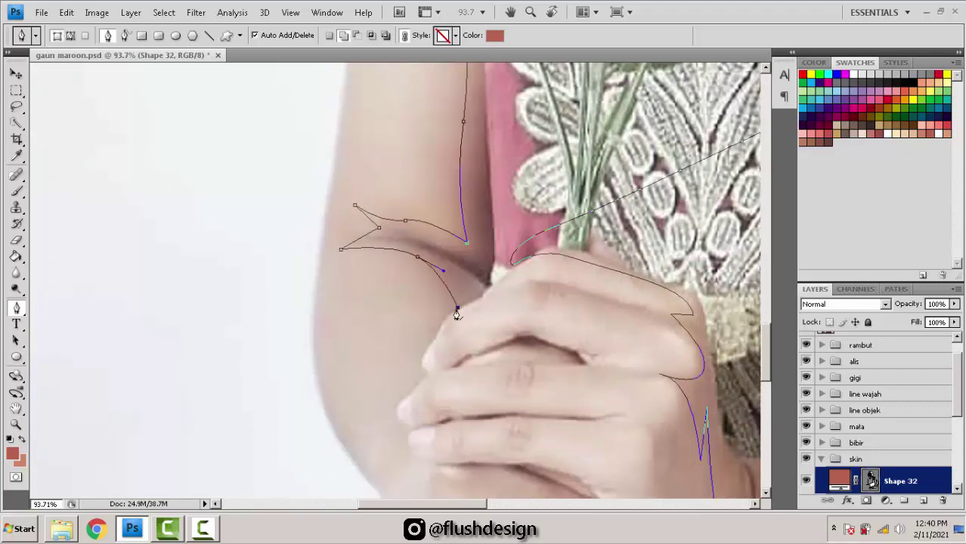
drag(455, 315, 471, 286)
click(462, 274)
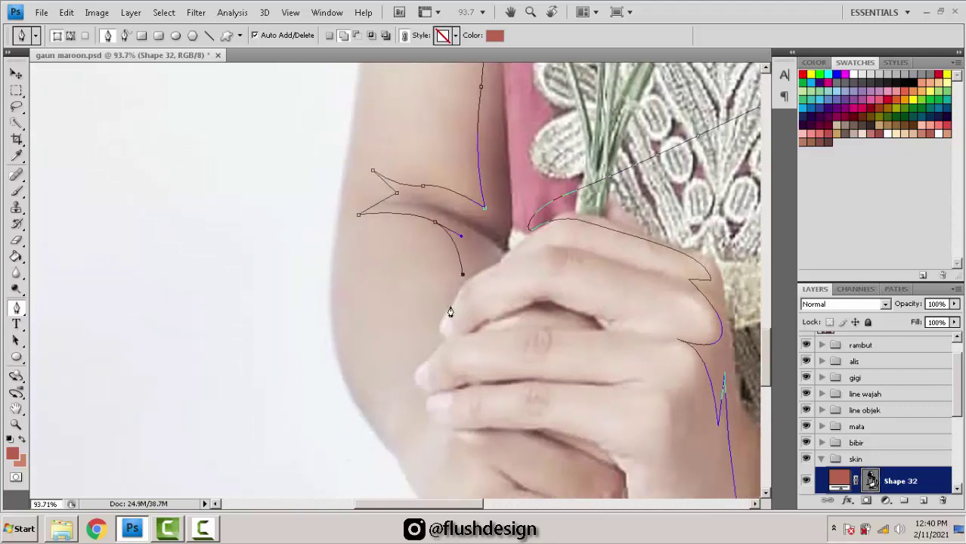
click(451, 306)
Step: Run the path along the hand's upper edge, up through the flower stems and leaves, and close it at the hair
drag(521, 241, 530, 214)
drag(561, 114, 540, 227)
key(ctrl+z)
drag(526, 264, 530, 185)
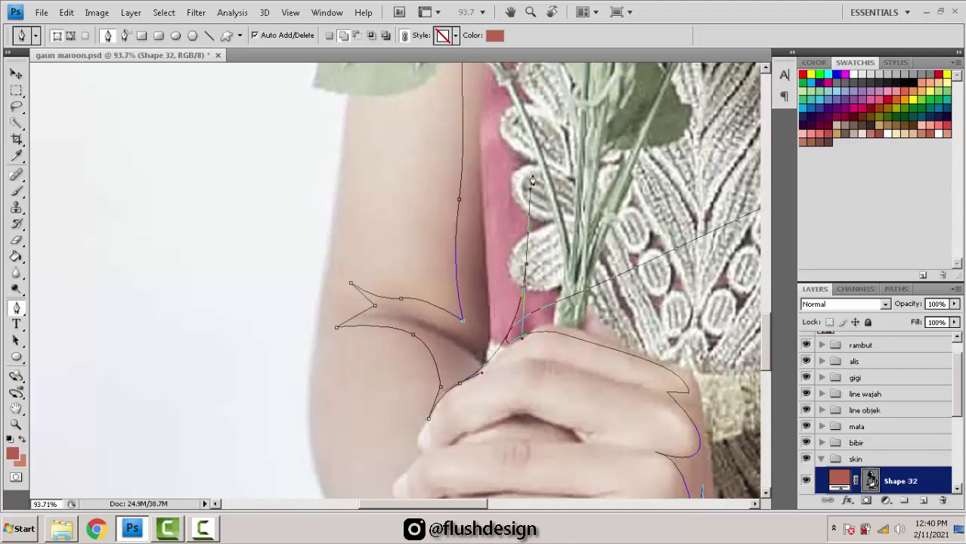
drag(516, 132, 450, 473)
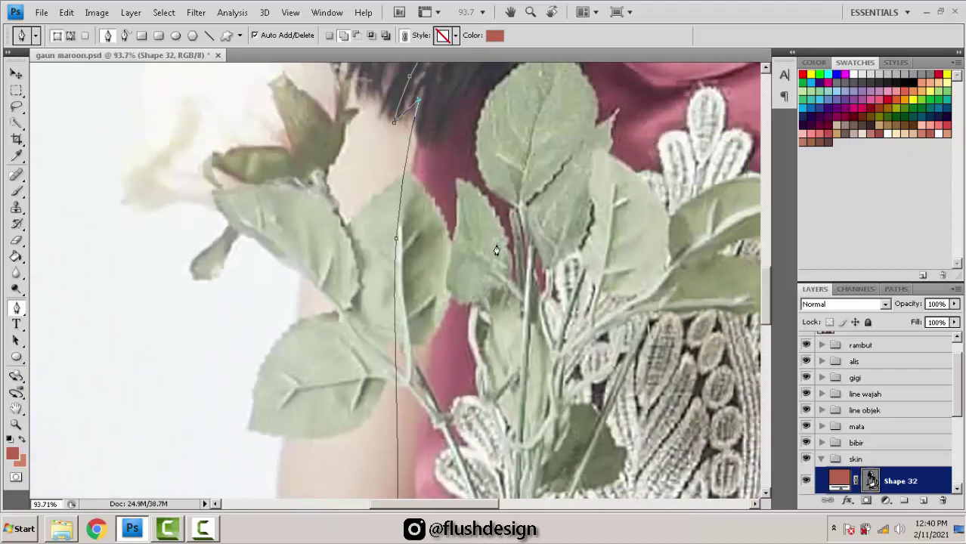
mouse_move(498, 229)
mouse_down()
mouse_move(498, 184)
mouse_move(471, 251)
mouse_up()
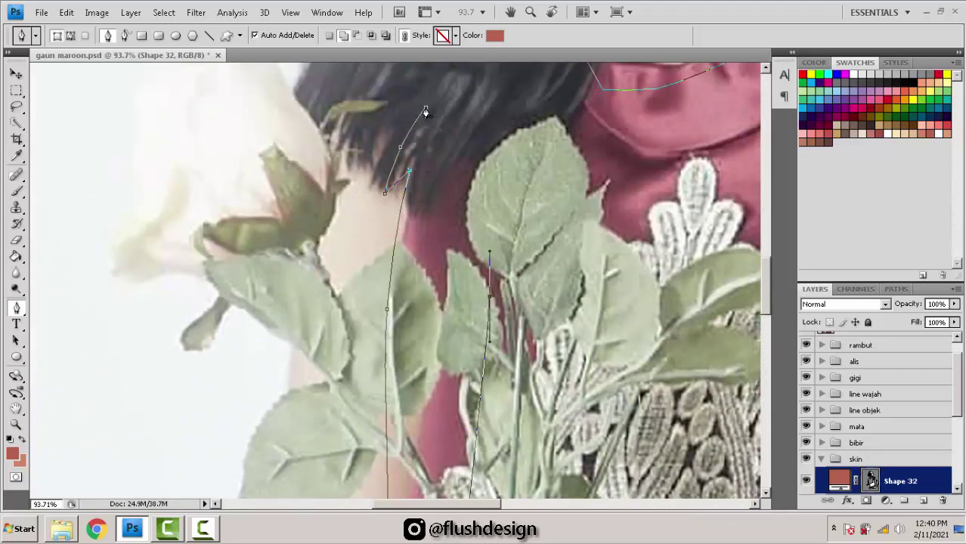
click(426, 108)
Step: Draw a closed narrow shadow shape along the crease on the uppermost finger of the clasped hands
scroll(459, 213, down, 6)
drag(446, 290, 460, 240)
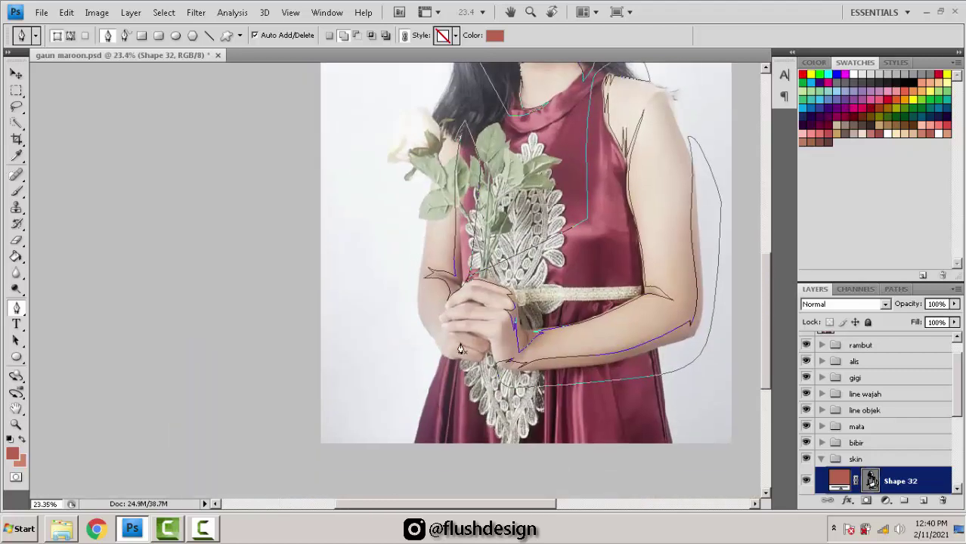
scroll(460, 349, up, 6)
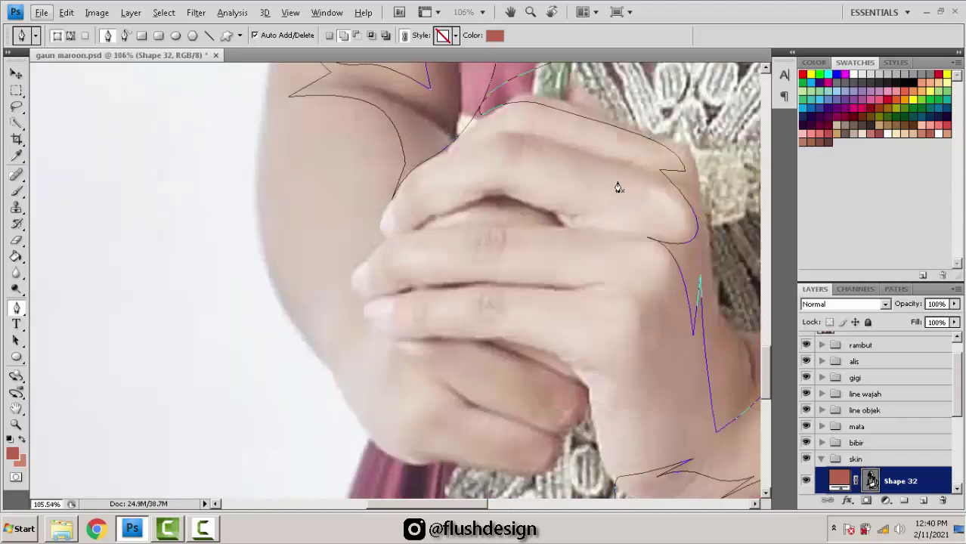
click(631, 157)
drag(545, 133, 648, 176)
click(470, 139)
click(442, 157)
key(ctrl+z)
key(ctrl+z)
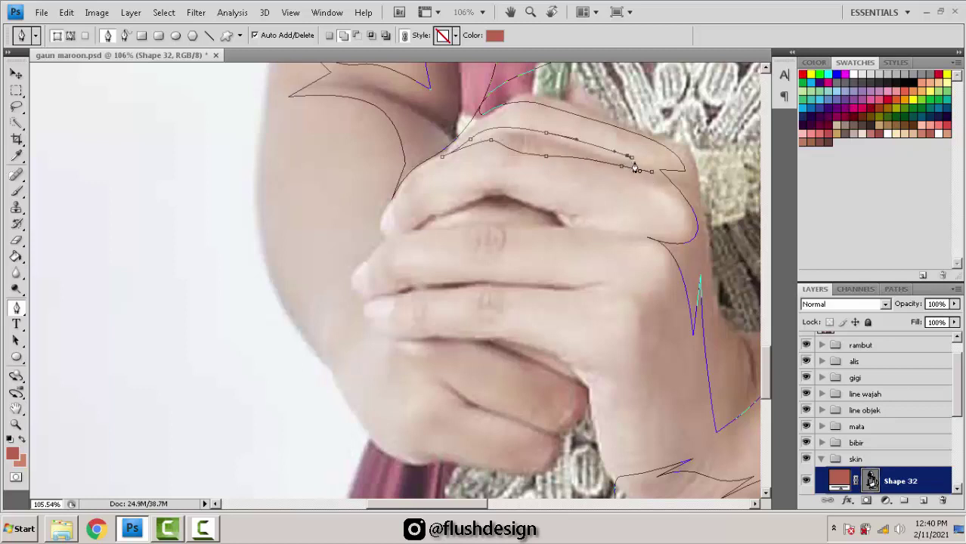
click(632, 161)
Step: Trace the upper edge of the shadow in the gap between the first and second fingers, with pointed notches at both ends
click(567, 208)
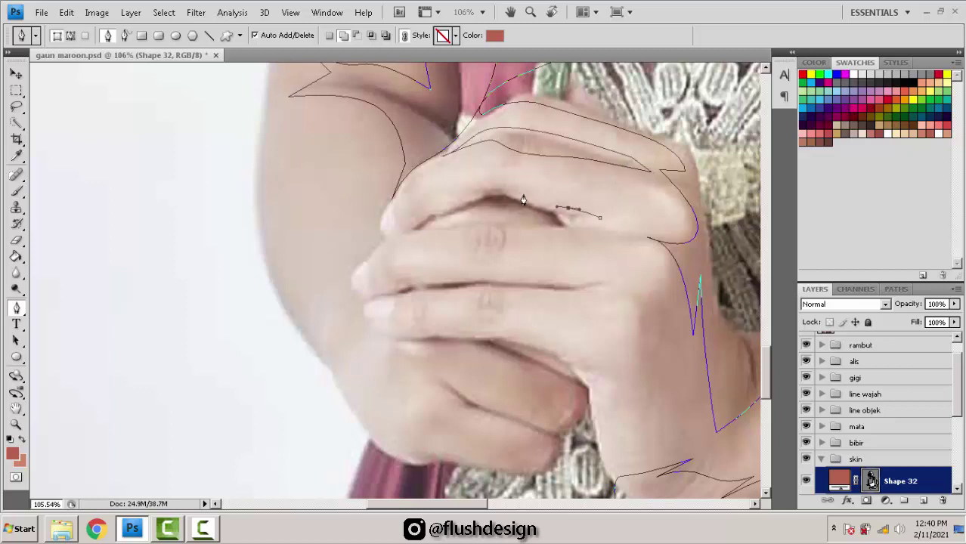
drag(515, 190, 382, 253)
click(436, 208)
key(ctrl+z)
click(415, 220)
click(431, 191)
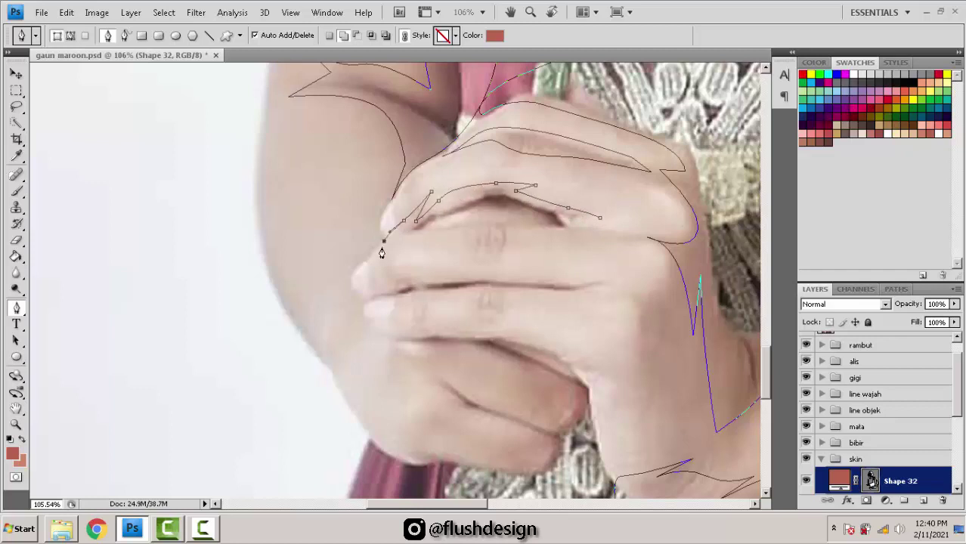
Step: Close the gap's shadow path along the second finger's upper edge and add a small curved shadow over its knuckle
drag(597, 234, 434, 224)
click(561, 220)
click(609, 211)
click(525, 218)
drag(524, 210, 539, 209)
click(548, 217)
Step: Draw a closed shadow shape between the second and third fingers, curving around both fingertips
drag(451, 235, 528, 215)
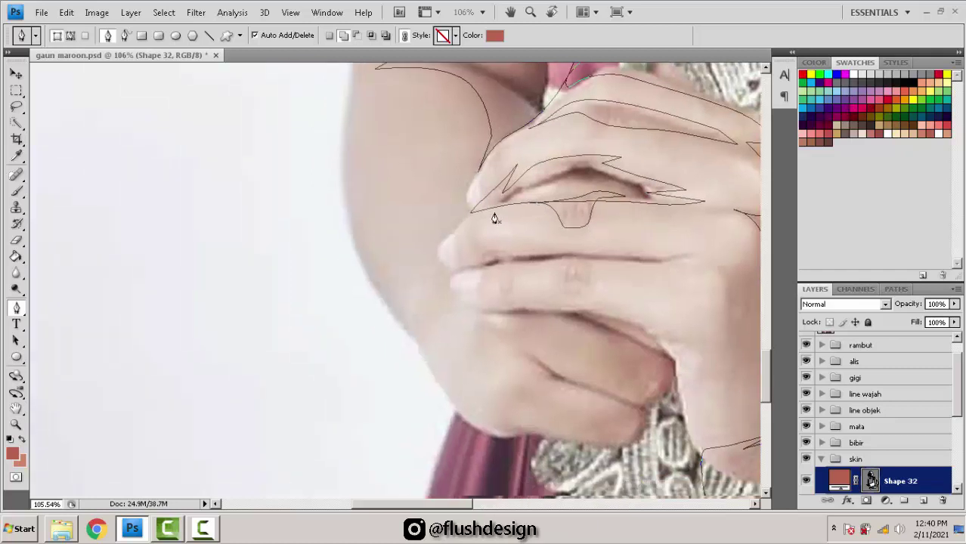
drag(452, 213, 394, 177)
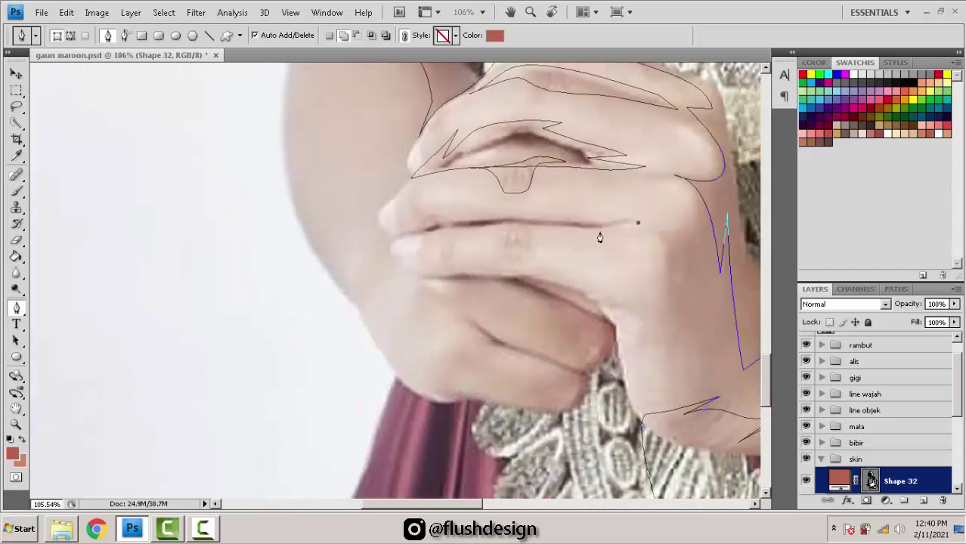
drag(594, 231, 425, 275)
alt+click(405, 265)
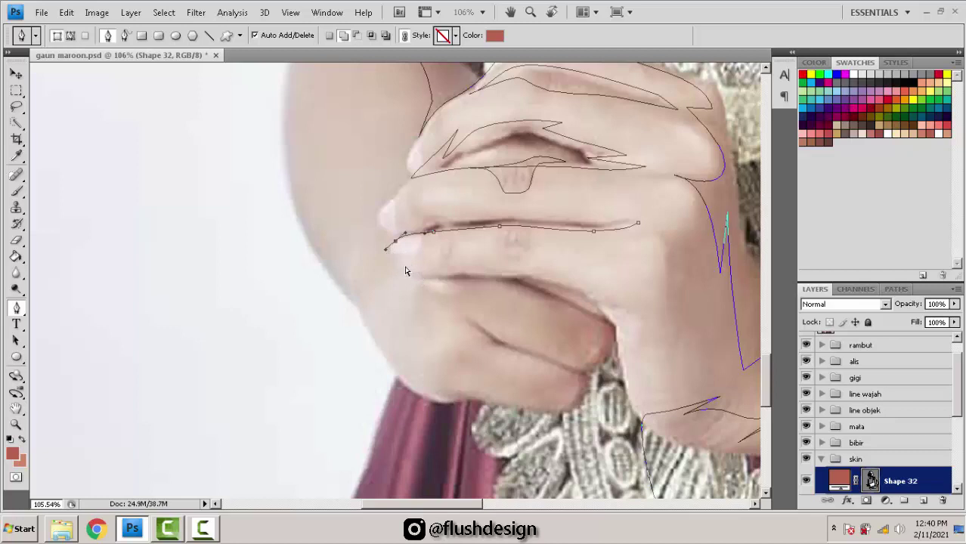
drag(386, 239, 422, 213)
key(ctrl+z)
drag(461, 208, 476, 208)
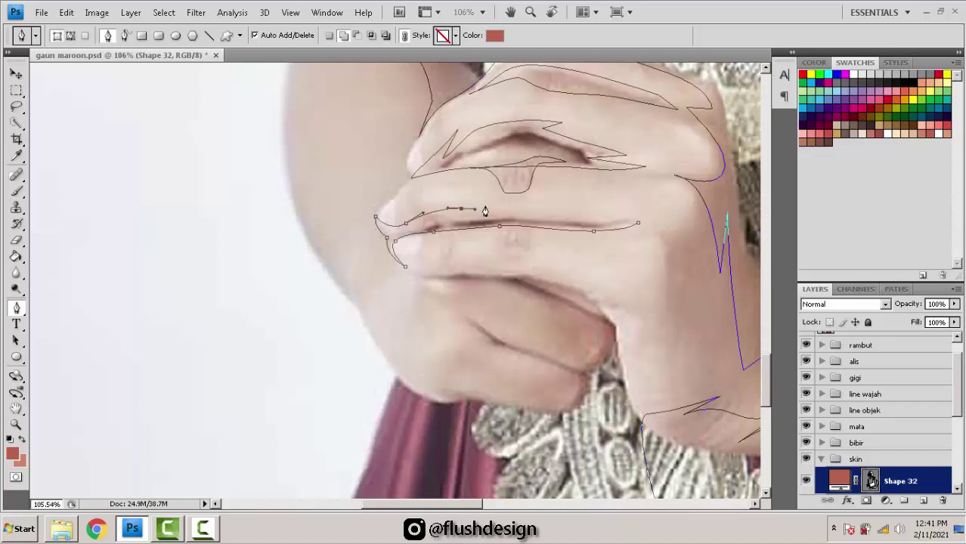
click(485, 206)
click(455, 218)
drag(563, 212, 623, 220)
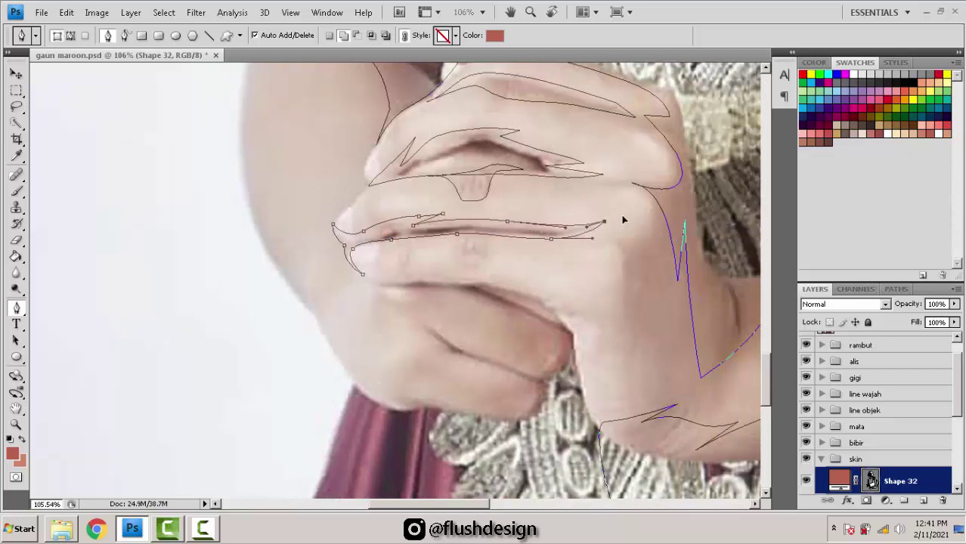
Step: Trace the shadow beneath the third finger from the hand's edge to the fingertip and back along its lower side
drag(577, 255, 588, 219)
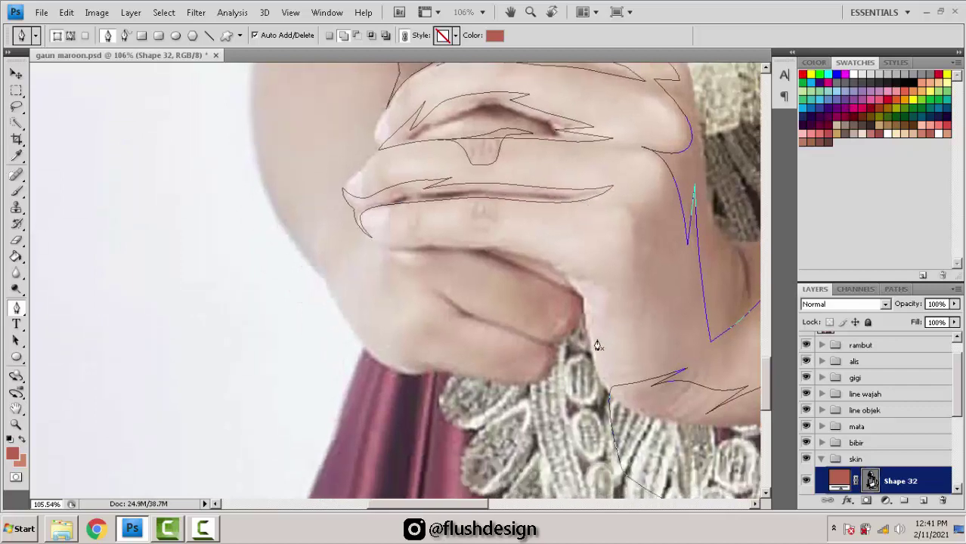
drag(579, 289, 574, 282)
click(568, 276)
click(595, 273)
drag(540, 255, 478, 256)
click(380, 244)
key(ctrl+z)
drag(529, 286, 552, 291)
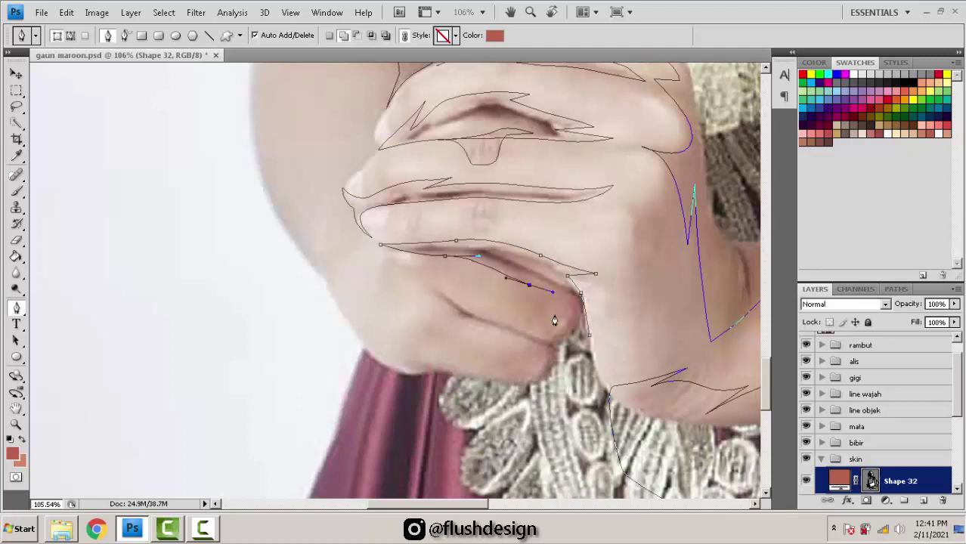
Step: Continue the shadow path down the lower fingertip and around both sides of the crease between the lowest fingers
click(549, 330)
drag(457, 314, 428, 286)
click(511, 335)
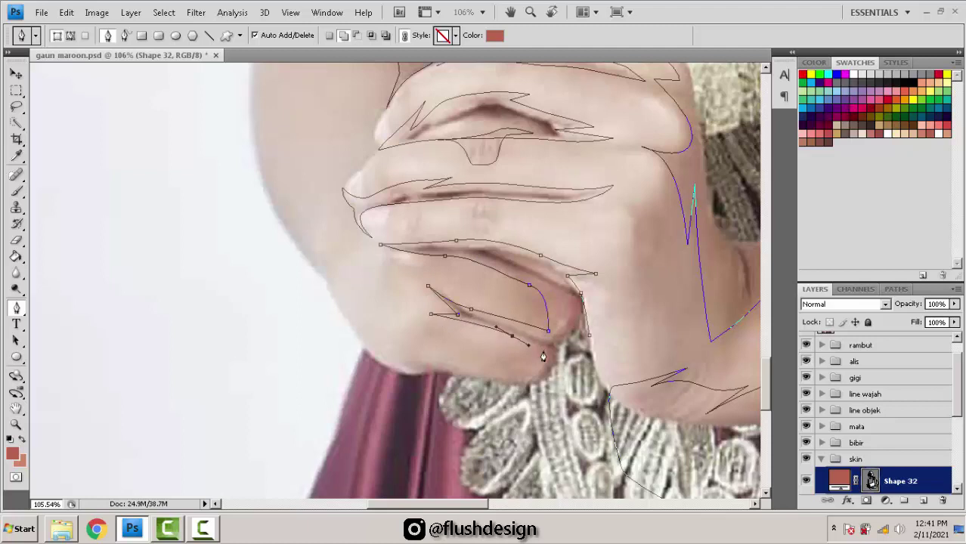
Step: Follow the hand's bottom edge, loop the path back outside over the dress, and close it at its starting point
drag(542, 350, 529, 372)
drag(456, 371, 511, 419)
click(388, 352)
click(410, 366)
click(344, 323)
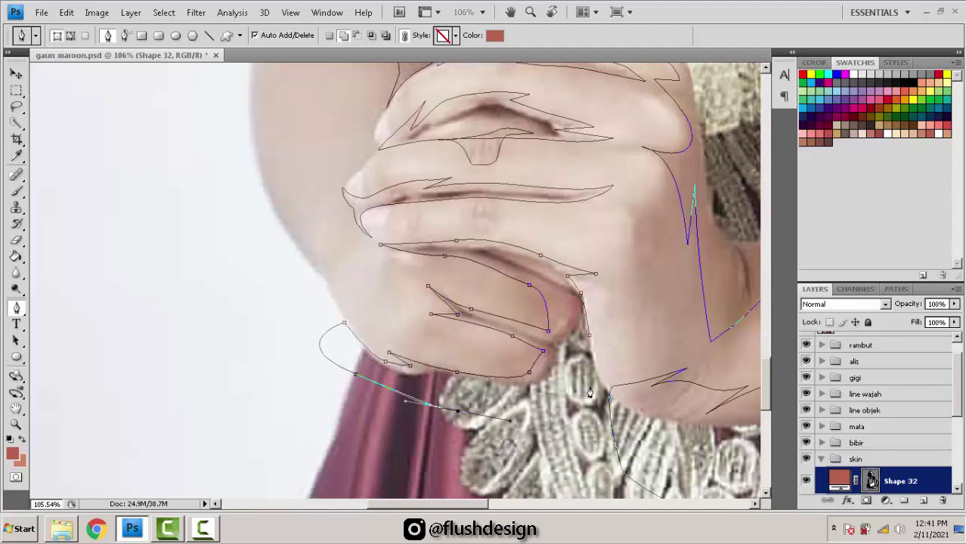
click(589, 392)
click(590, 336)
Step: Subtract a curved area from the shadow shape inside the gap between the first and second fingers
scroll(532, 310, down, 3)
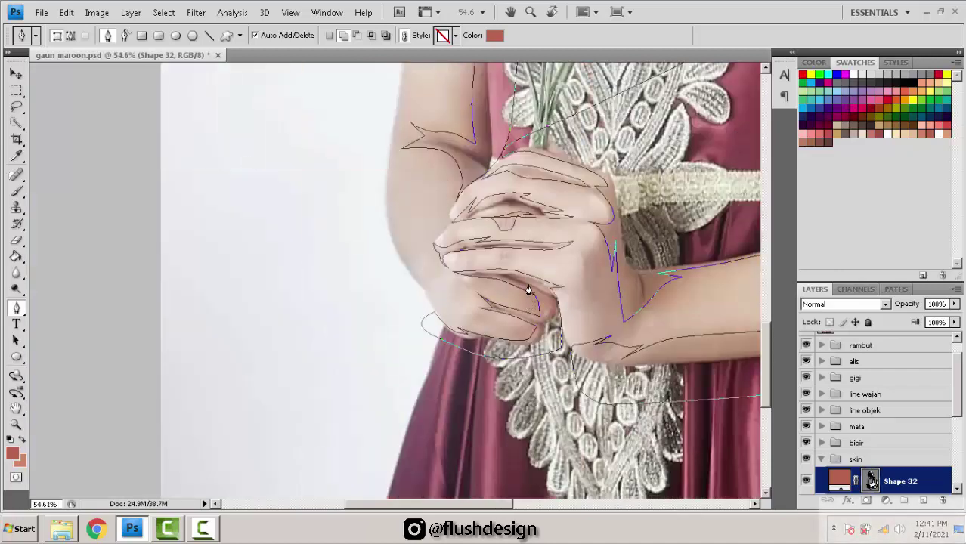
scroll(525, 237, up, 3)
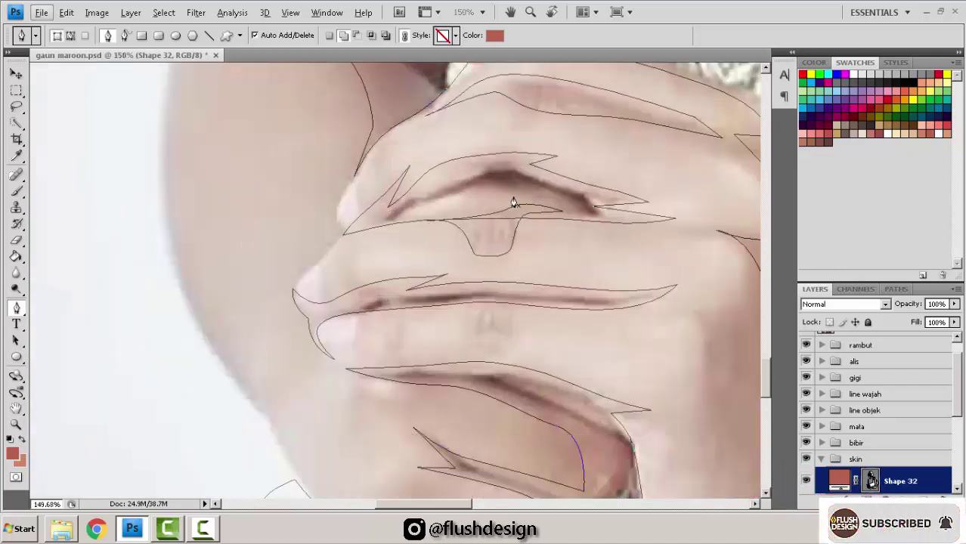
click(359, 37)
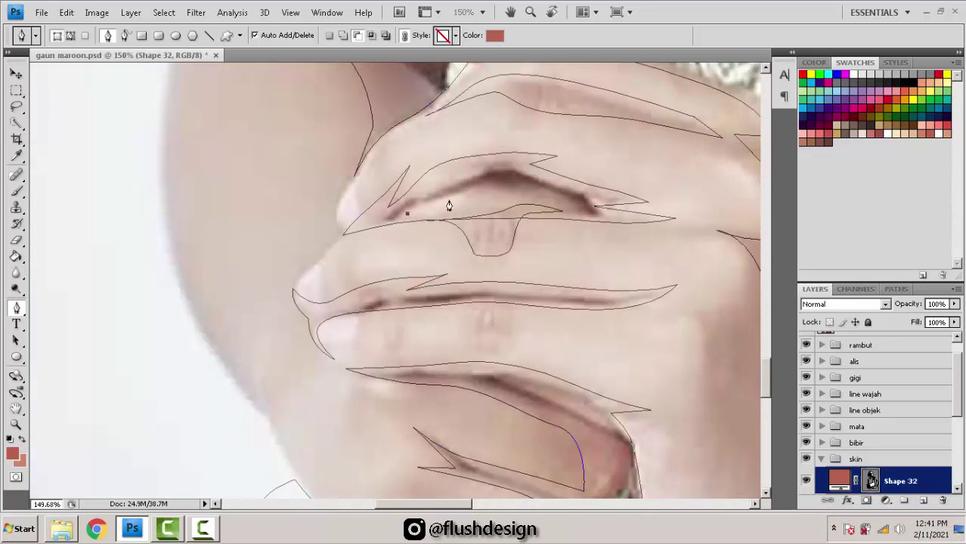
drag(474, 192, 576, 210)
key(ctrl+z)
drag(489, 212, 481, 212)
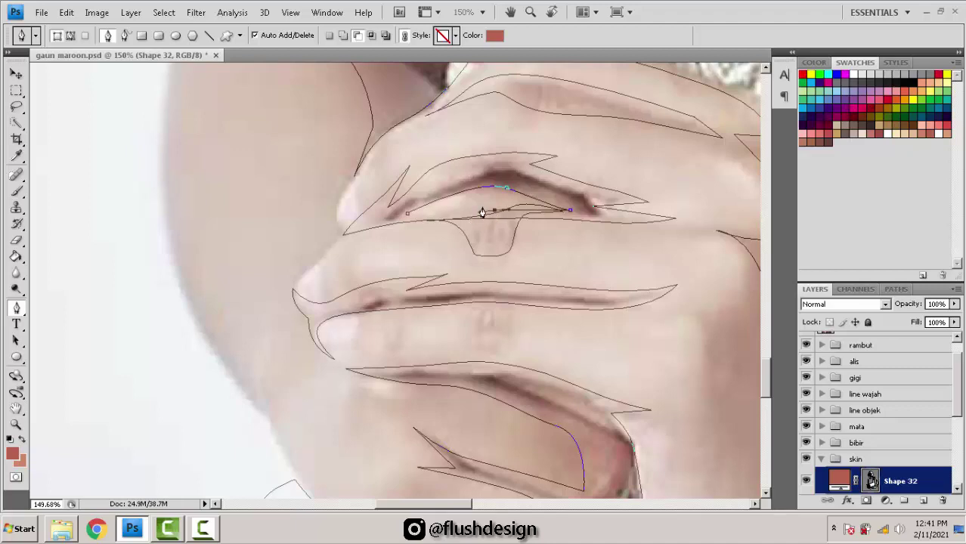
click(407, 214)
Step: Switch the Pen tool back to adding to the shape area
scroll(516, 201, down, 3)
drag(541, 190, 454, 301)
drag(593, 203, 495, 225)
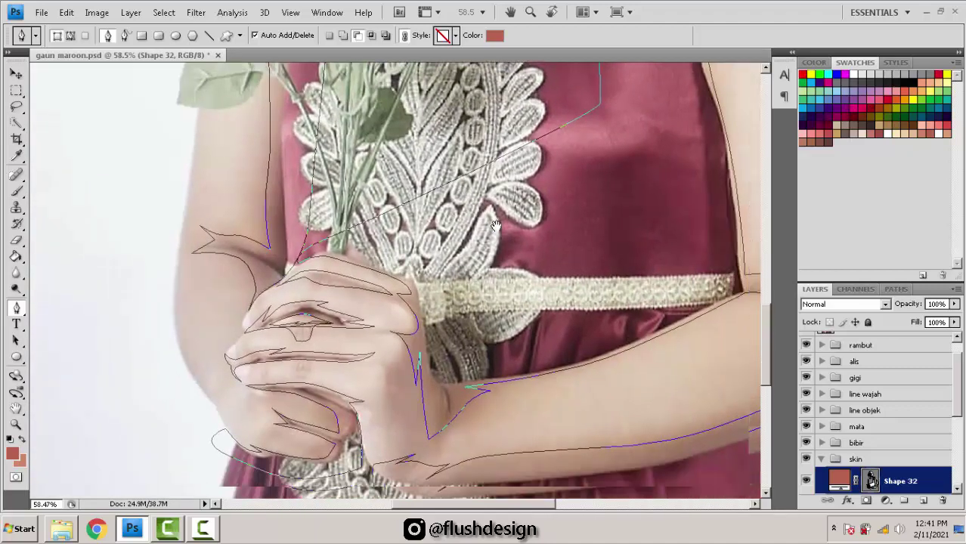
scroll(423, 313, up, 3)
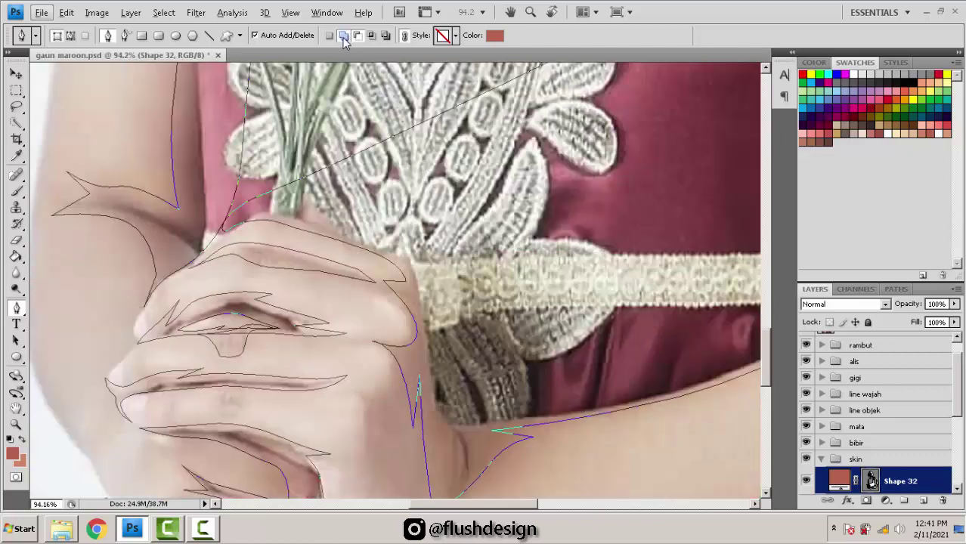
scroll(451, 216, down, 7)
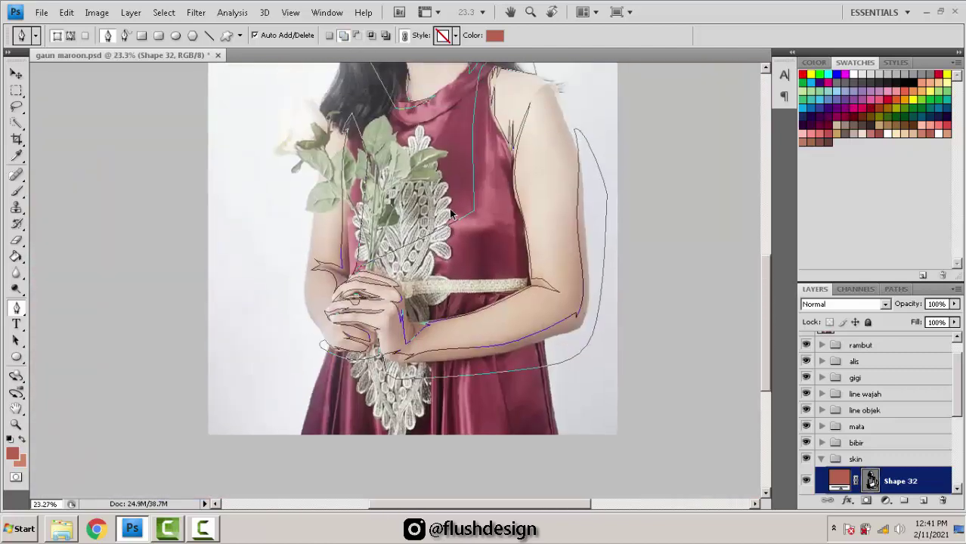
Step: Hide the reference photo layer (Layer 1) and examine the vector portrait, from the full figure to a close view of the face
drag(433, 127, 449, 254)
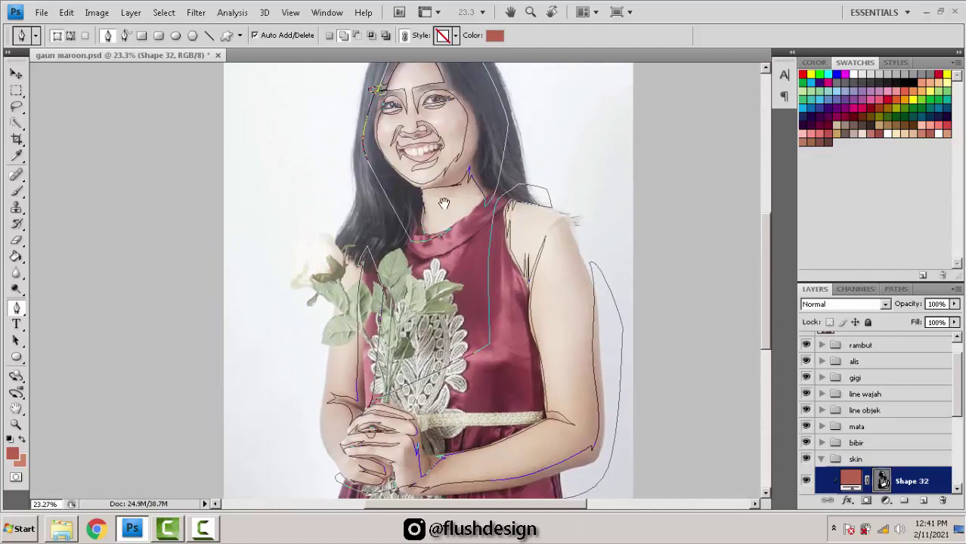
drag(444, 202, 454, 261)
scroll(806, 383, down, 5)
scroll(831, 397, up, 4)
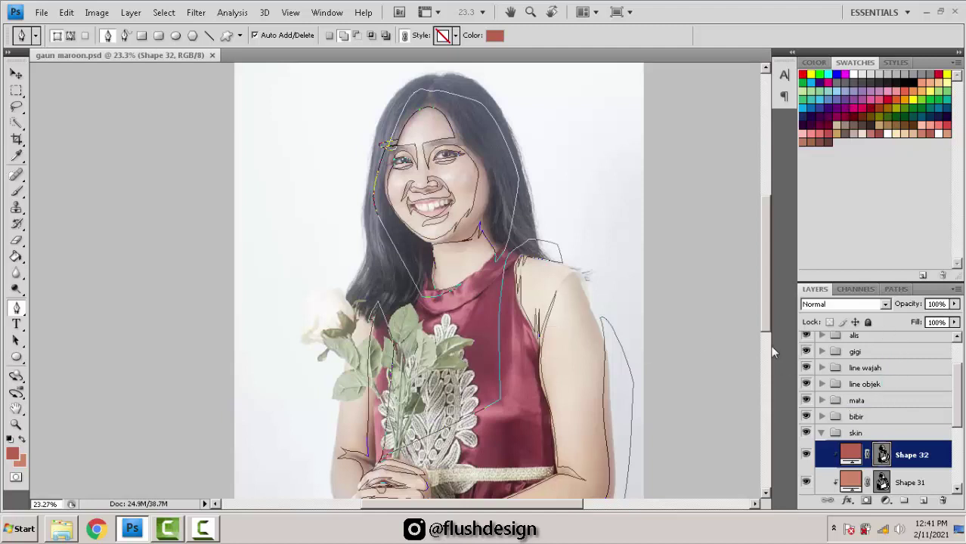
scroll(818, 370, up, 3)
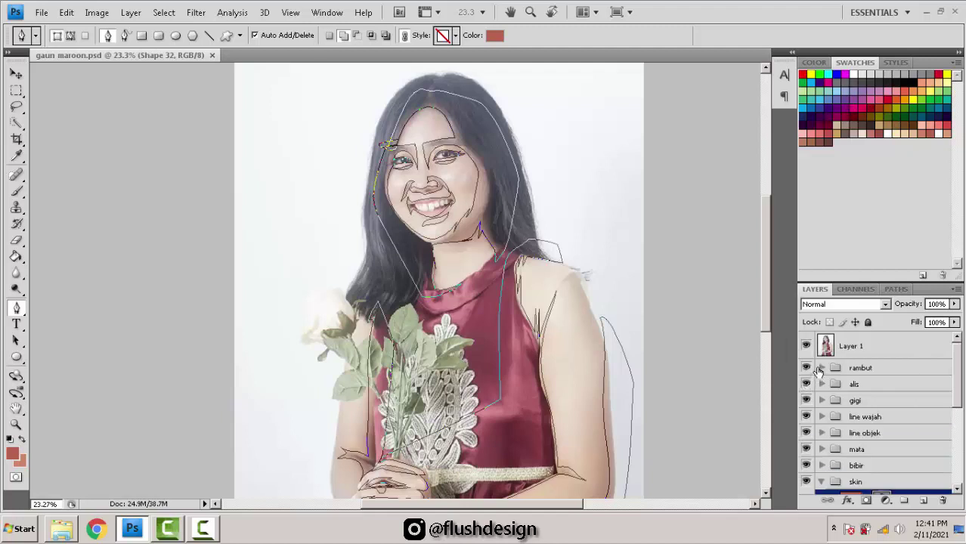
click(806, 345)
click(895, 440)
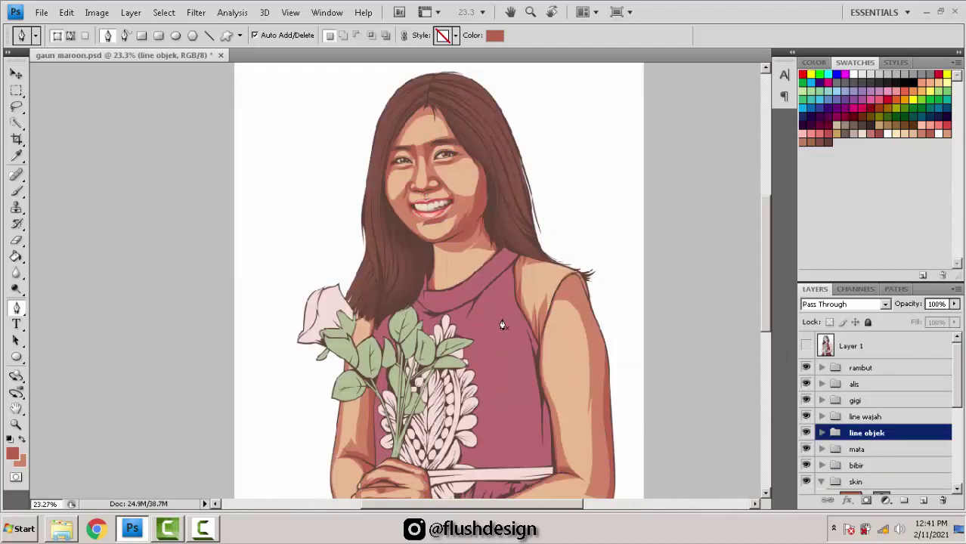
scroll(491, 325, down, 3)
scroll(367, 283, up, 3)
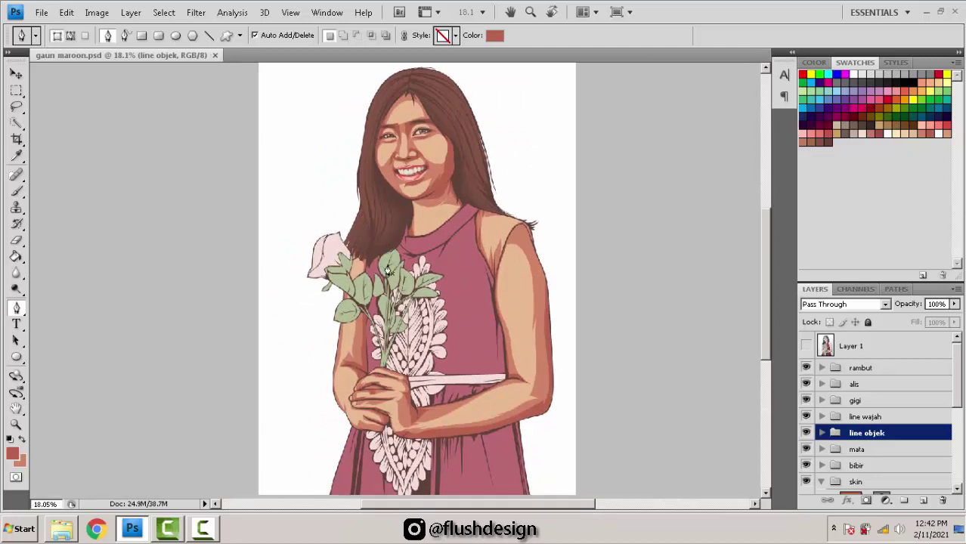
scroll(423, 132, up, 5)
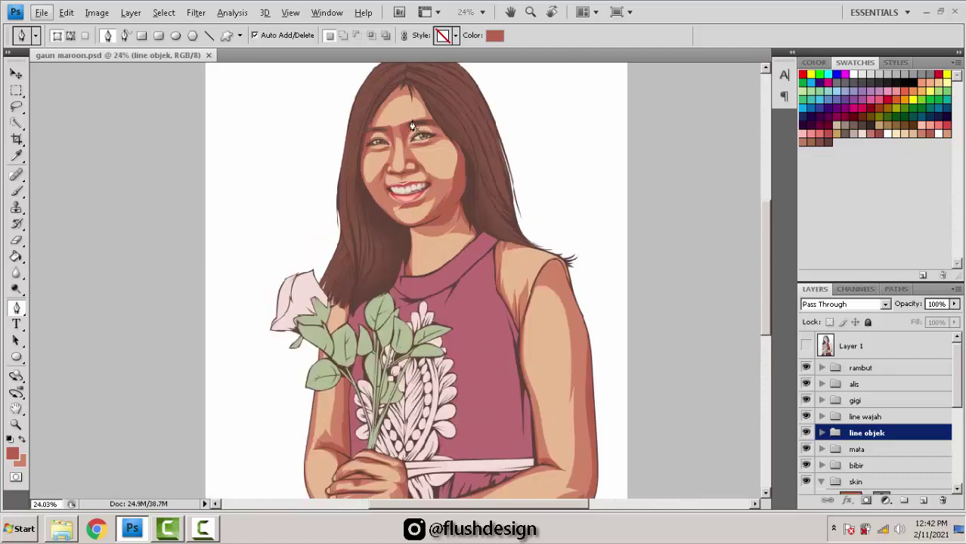
scroll(415, 145, up, 2)
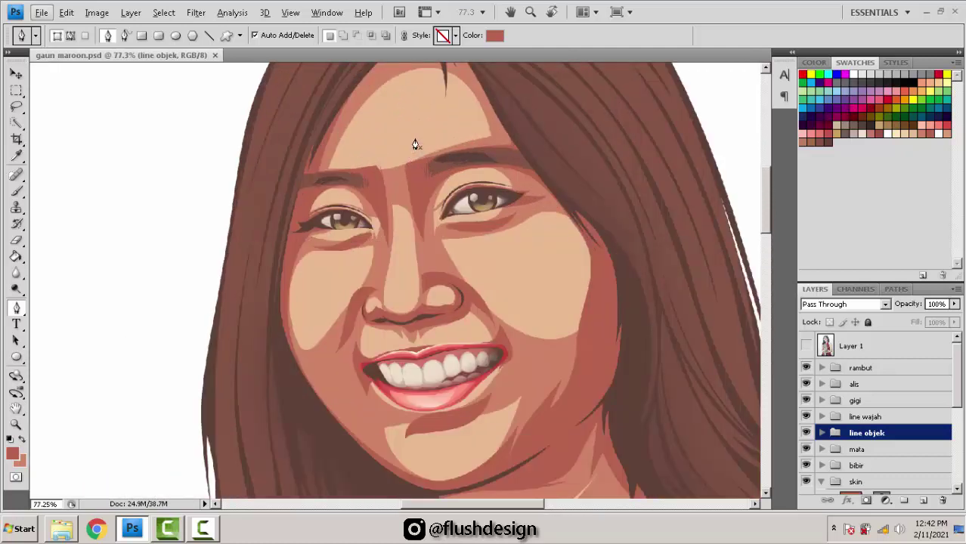
drag(422, 132, 431, 157)
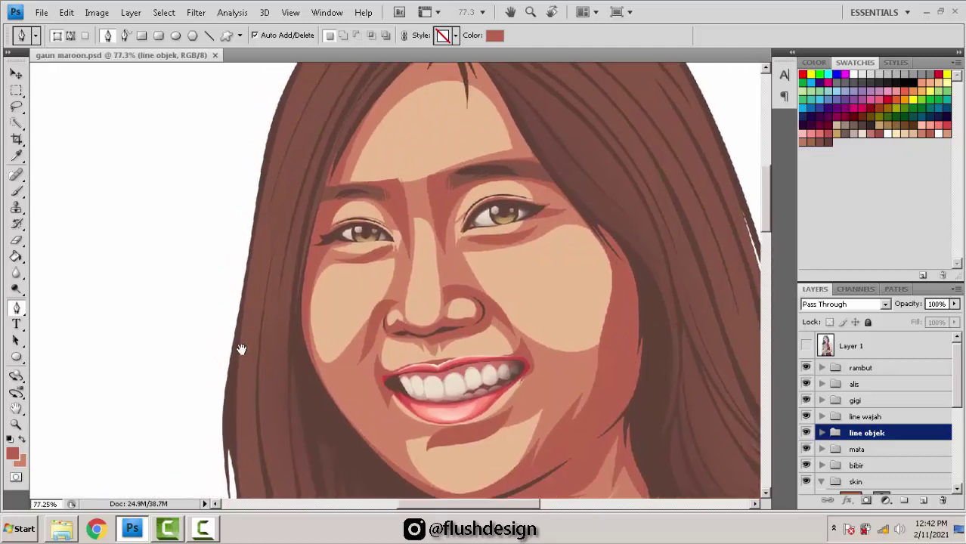
Step: Set the foreground colour to the light skin swatch (RGB 243, 208, 168) and the background to the neighbouring paler cream swatch
click(14, 453)
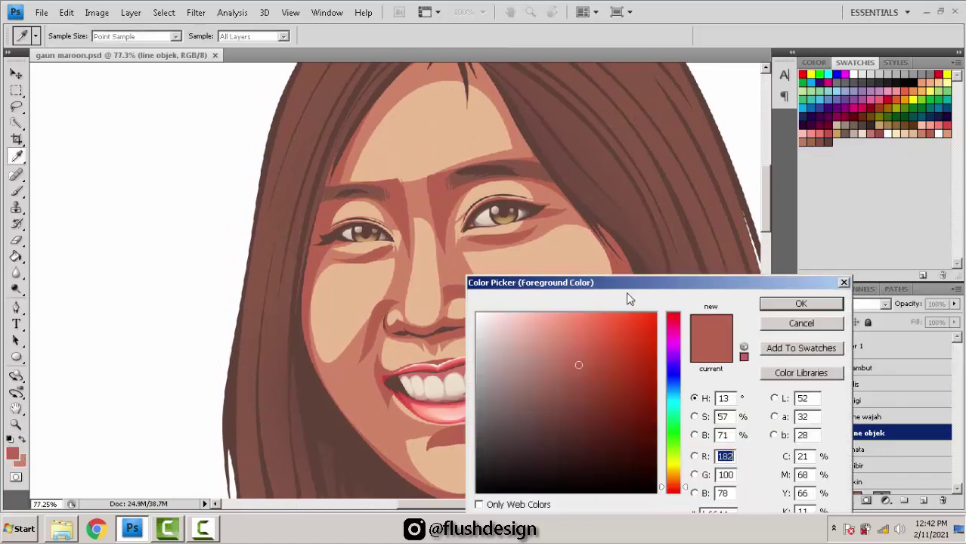
click(911, 130)
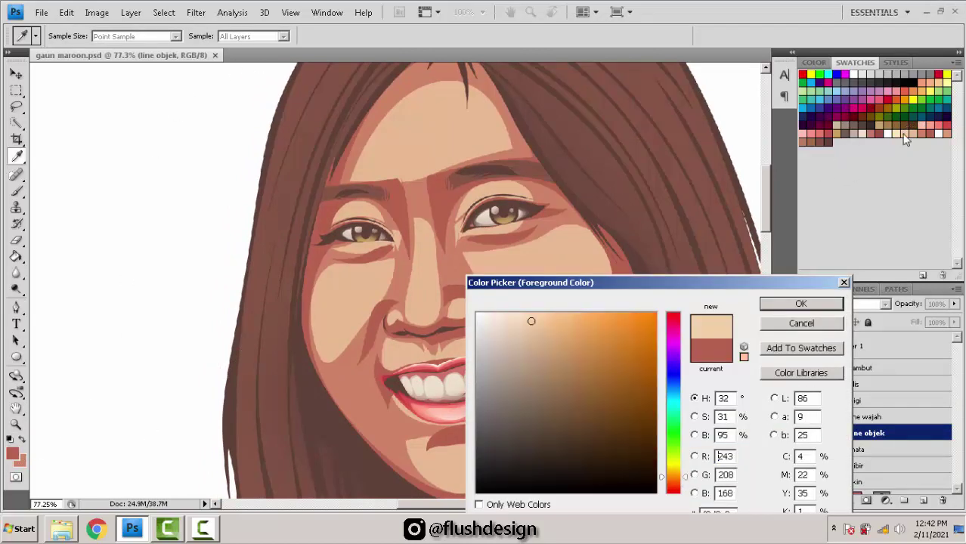
key(Return)
key(p)
click(22, 465)
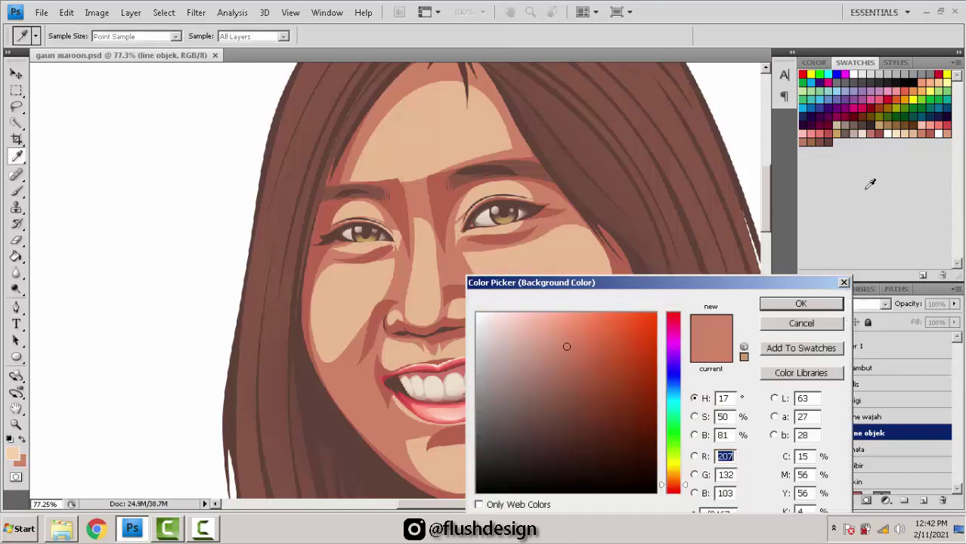
click(898, 133)
key(Return)
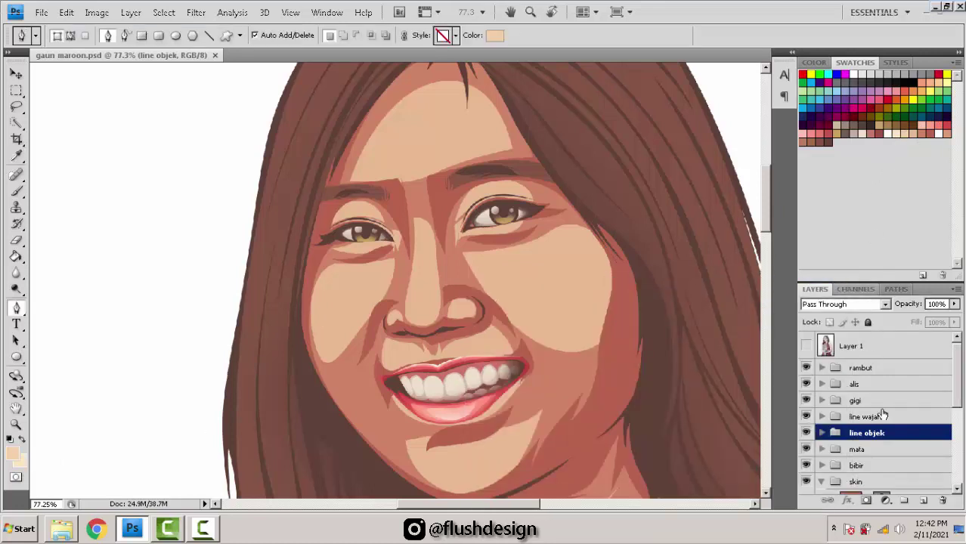
Step: Select the Shape 32 layer in the skin group and show the reference photo layer (Layer 1) again
scroll(881, 413, down, 3)
scroll(915, 374, up, 1)
click(909, 394)
scroll(876, 387, up, 3)
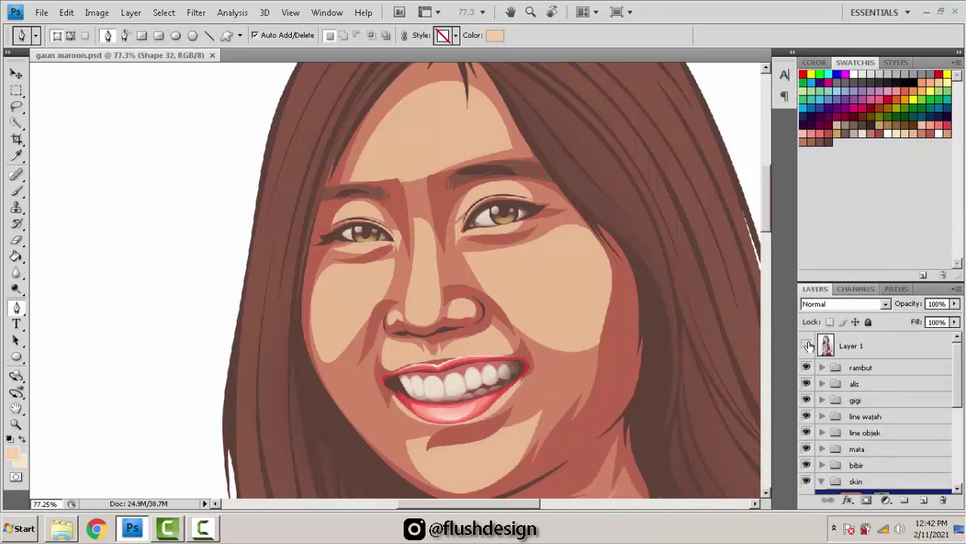
click(807, 345)
Step: Draw a closed, arched highlight shape on the forehead, following the hairline and the upper edge of the brows
scroll(420, 192, up, 3)
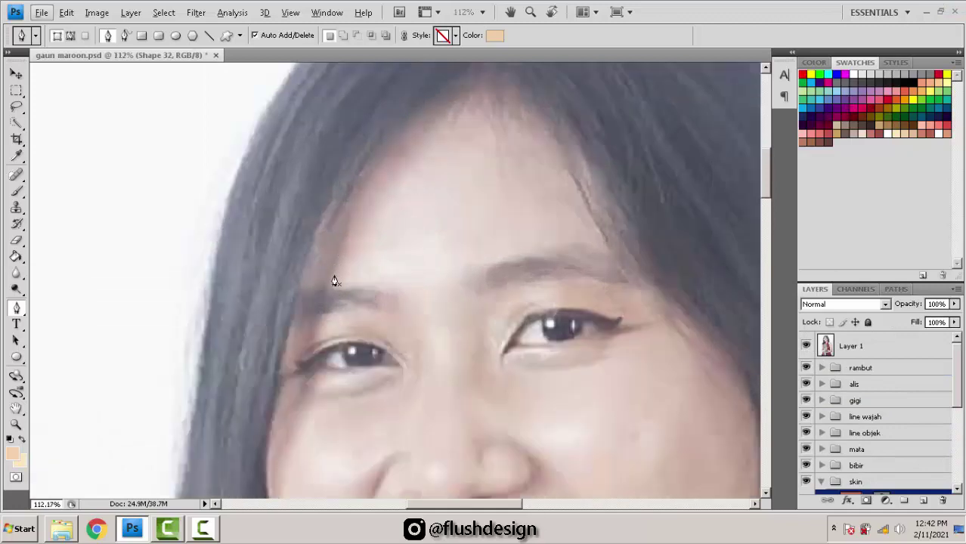
click(334, 274)
drag(443, 136, 515, 123)
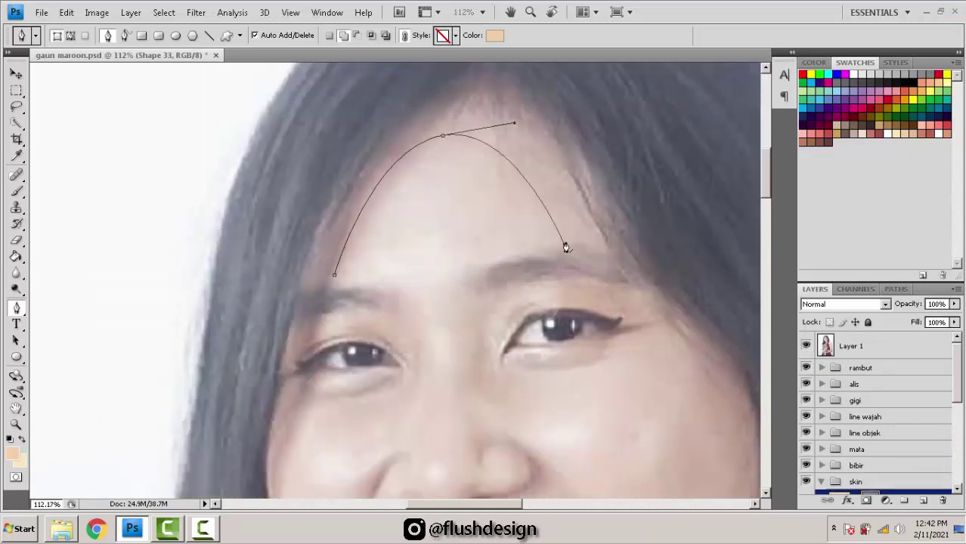
drag(567, 243, 447, 283)
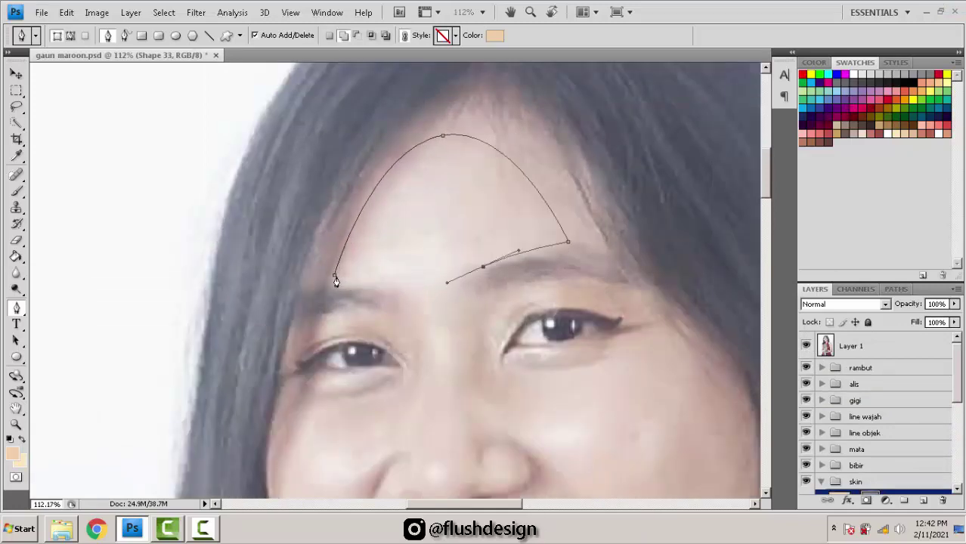
drag(335, 275, 330, 284)
click(331, 285)
Step: Add a long rounded highlight shape down the nose bridge to the tip, refining its anchor points to fit the photo
drag(452, 223, 460, 157)
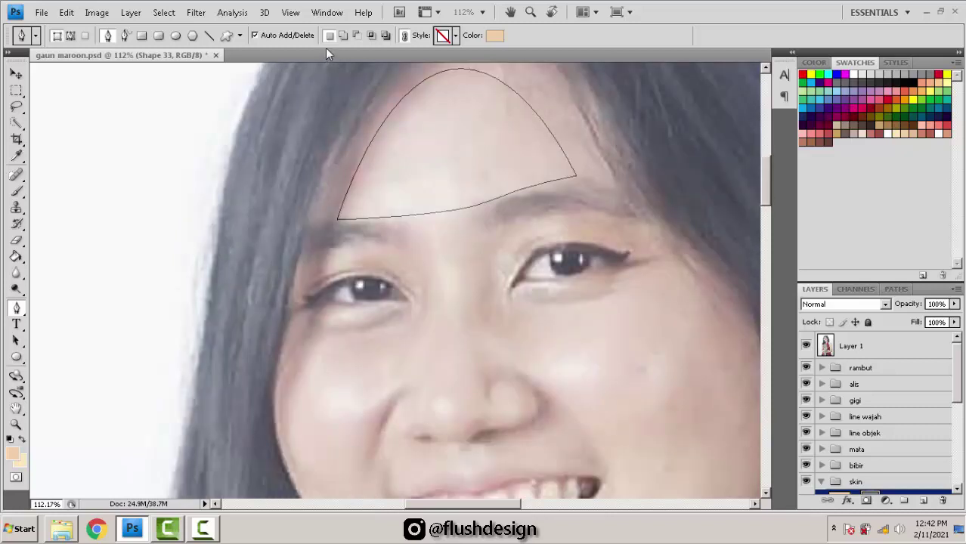
scroll(504, 201, down, 3)
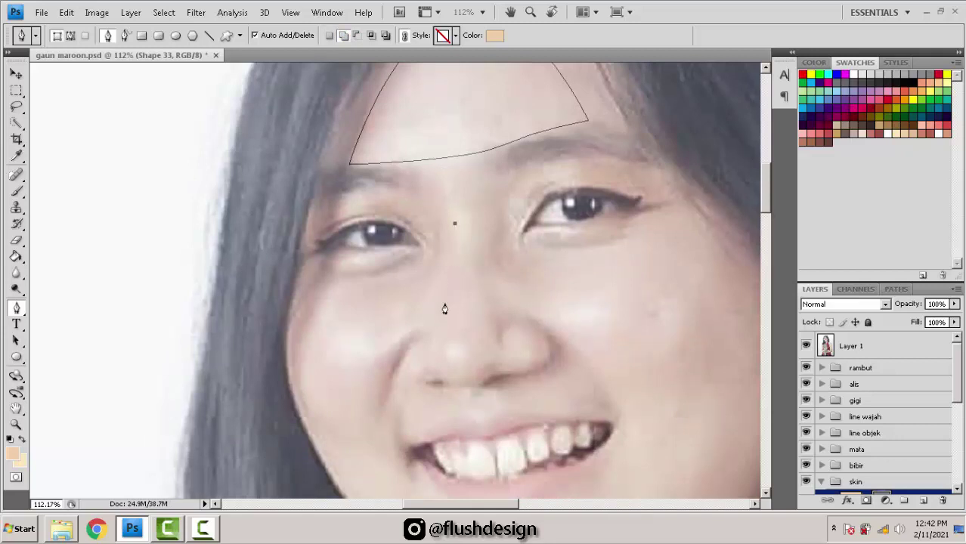
drag(444, 305, 440, 337)
drag(465, 373, 489, 371)
drag(482, 290, 429, 211)
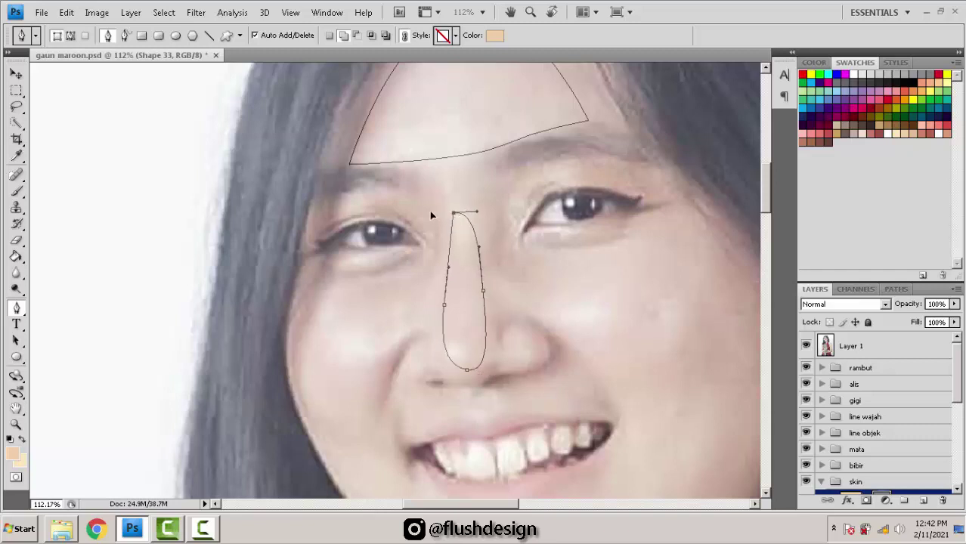
drag(470, 265, 470, 249)
drag(486, 282, 443, 291)
drag(467, 353, 464, 350)
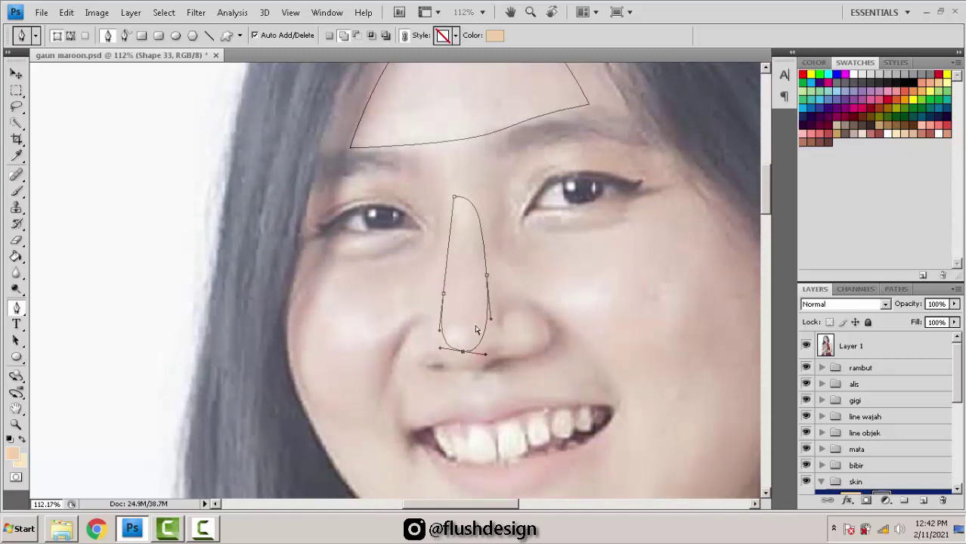
ctrl+click(526, 345)
Step: Add a small teardrop highlight on each side of the nose, above the nostrils
scroll(526, 347, up, 2)
click(495, 342)
drag(522, 308, 560, 312)
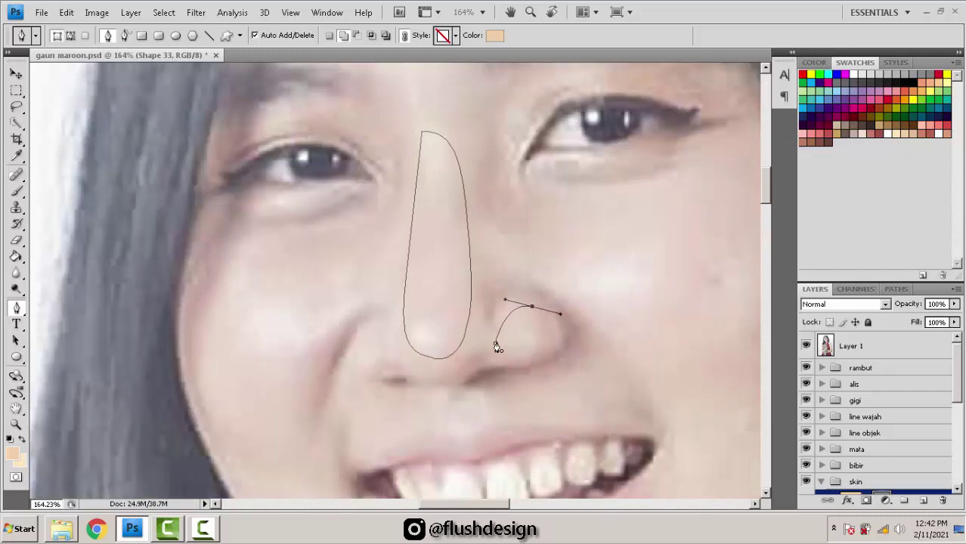
drag(495, 342, 446, 308)
drag(398, 346, 380, 326)
key(ctrl+z)
key(ctrl+z)
drag(433, 349, 487, 316)
Step: Add a large closed highlight shape on the cheek at the image's right, curving from under the eye beside the nose
drag(574, 214, 448, 257)
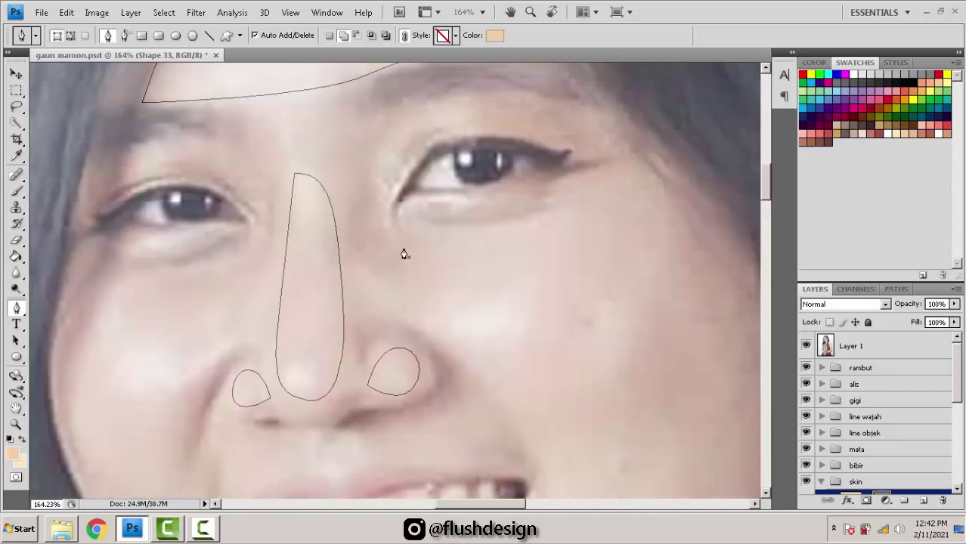
scroll(479, 263, down, 3)
drag(520, 237, 557, 213)
key(ctrl+z)
drag(598, 299, 580, 363)
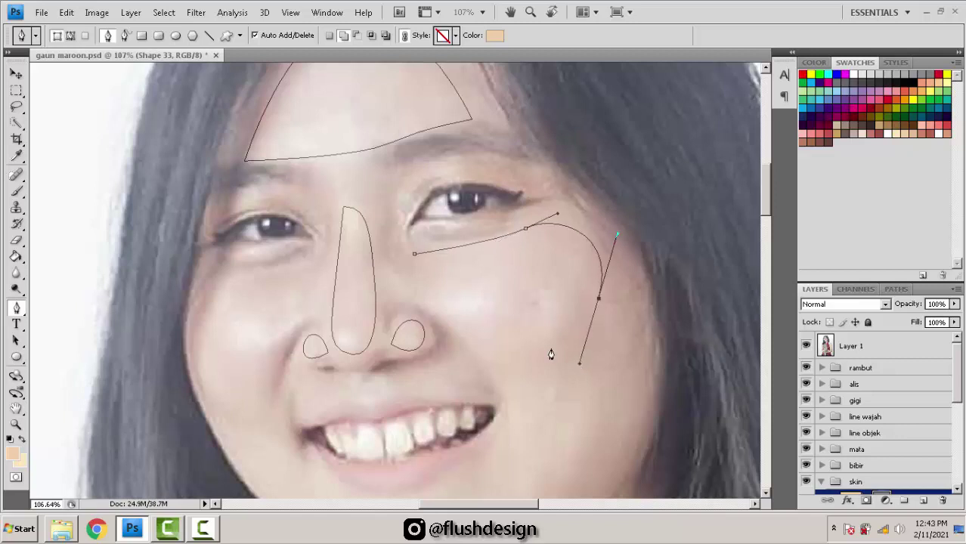
click(414, 256)
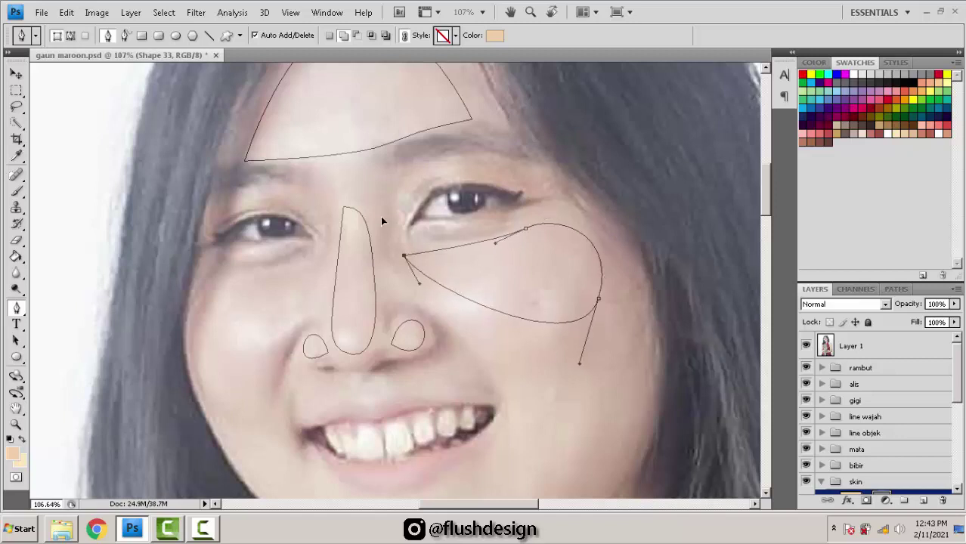
Step: Add a closed highlight shape on the cheek at the image's left, running under the eye, down the face edge and back to the nose
drag(285, 265, 406, 265)
key(ctrl+z)
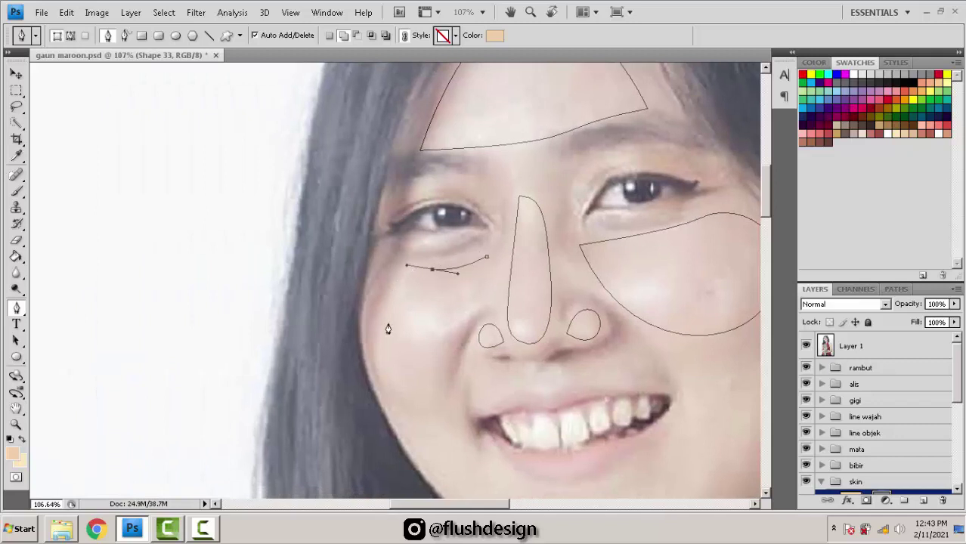
drag(386, 356, 402, 400)
key(ctrl+z)
drag(386, 361, 393, 425)
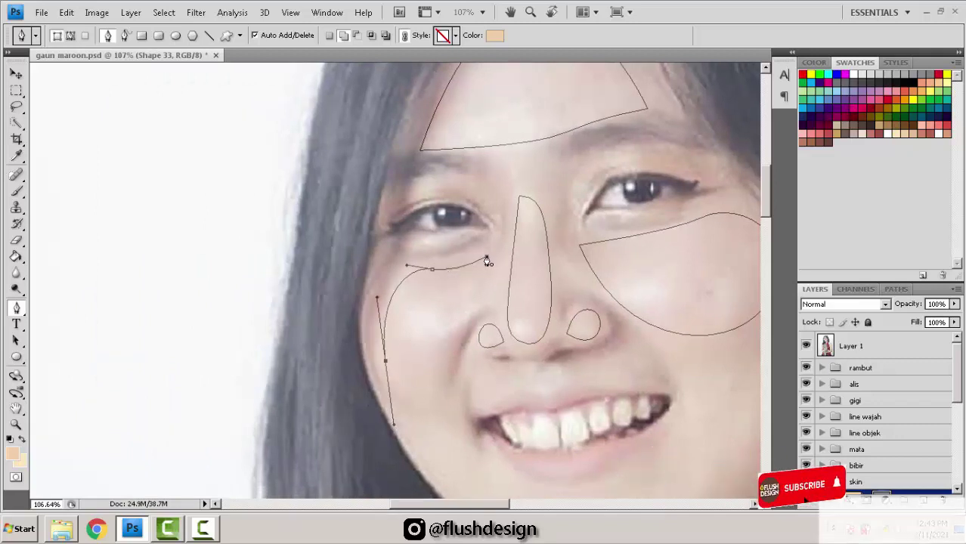
drag(487, 258, 504, 129)
drag(513, 231, 496, 139)
key(ctrl+z)
drag(452, 225, 478, 193)
key(ctrl+z)
click(471, 166)
Step: Start the upper-lip highlight path at the mouth corner on the image's left and run it up and across beneath the nose to the philtrum
drag(520, 283, 497, 270)
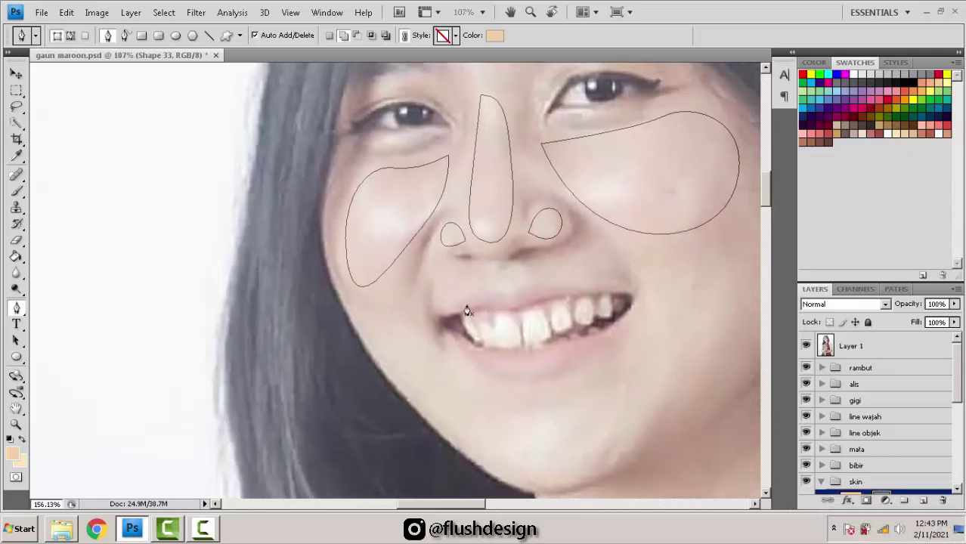
scroll(464, 297, up, 5)
click(429, 338)
drag(432, 241, 462, 206)
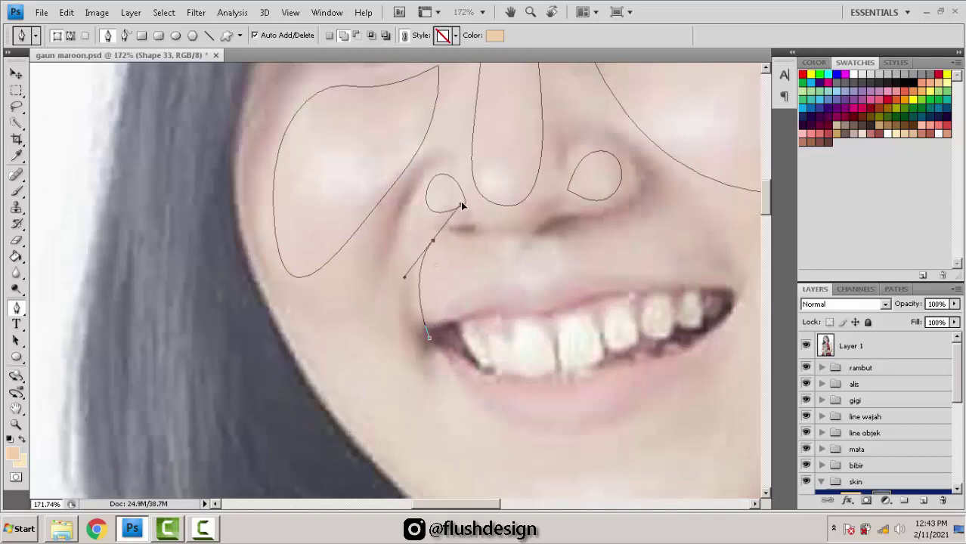
alt+click(433, 241)
drag(476, 246, 508, 245)
key(ctrl+z)
click(513, 274)
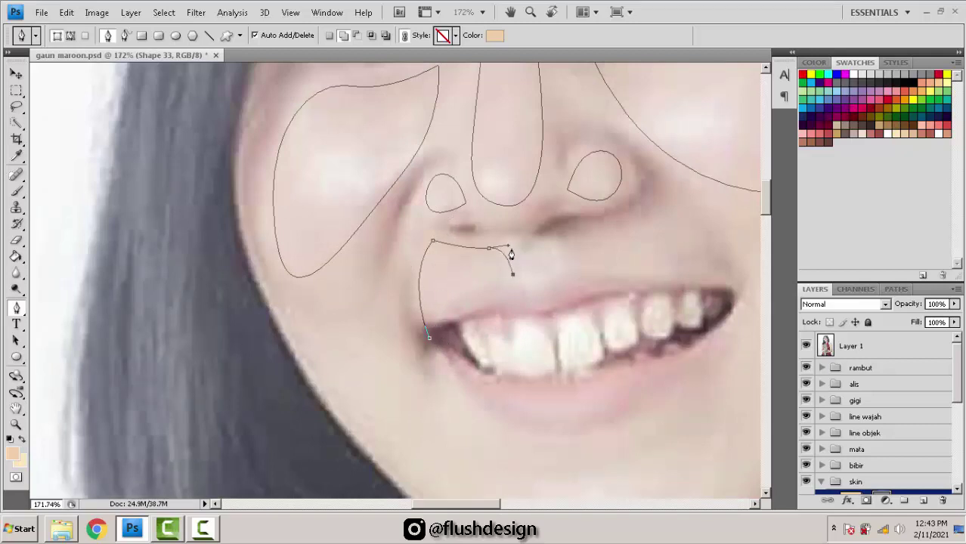
Step: Continue the upper-lip path through the philtrum's zigzag and around the far smile line, then close it across the teeth
click(511, 248)
click(551, 241)
drag(597, 240, 614, 242)
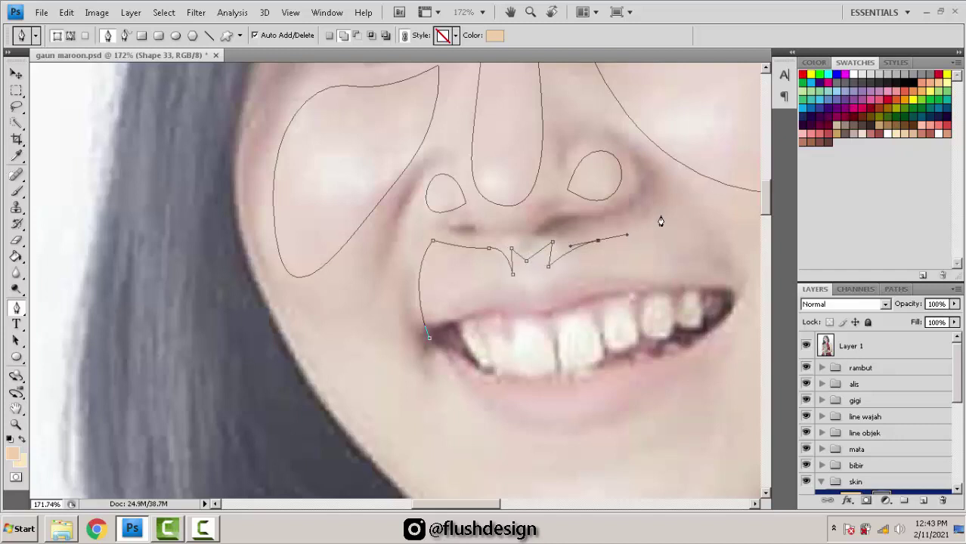
drag(660, 215, 671, 200)
drag(702, 292, 687, 341)
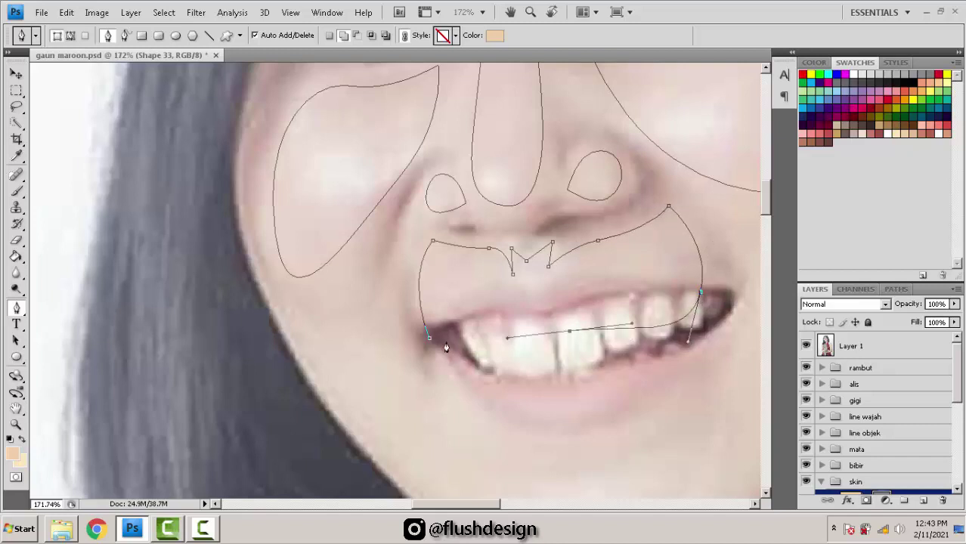
click(429, 337)
Step: Trace the chin highlight's upper edge below the lower lip, with a pointed notch and a tip rising toward the cheek
scroll(565, 287, down, 2)
scroll(565, 272, down, 3)
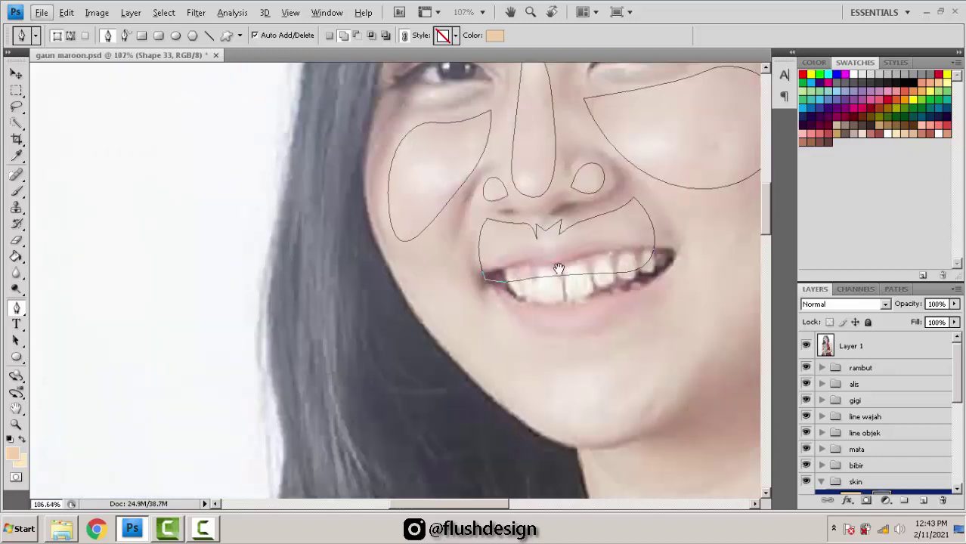
scroll(518, 385, up, 1)
mouse_move(519, 371)
mouse_down()
mouse_move(520, 344)
mouse_move(568, 361)
mouse_move(623, 346)
mouse_up()
key(ctrl+z)
click(646, 311)
click(605, 355)
key(ctrl+z)
mouse_move(700, 335)
mouse_down()
mouse_move(694, 318)
mouse_move(702, 326)
mouse_up()
click(714, 300)
Step: Close the chin highlight with a curve along the jawline and refine its lower anchor points
drag(559, 433, 522, 426)
key(ctrl+z)
drag(600, 426, 525, 433)
drag(449, 375, 390, 308)
ctrl+click(608, 425)
drag(601, 426, 586, 429)
drag(478, 429, 485, 422)
ctrl+click(535, 406)
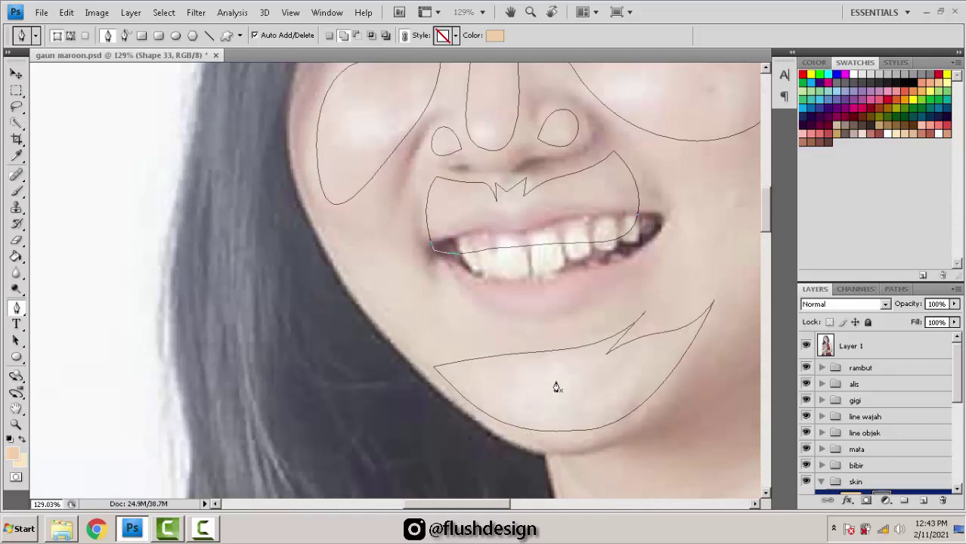
Step: Trace a closed crescent highlight on the upper eyelid of the eye on the image's right, below the brow
scroll(567, 346, down, 3)
drag(560, 262, 549, 294)
scroll(551, 143, up, 4)
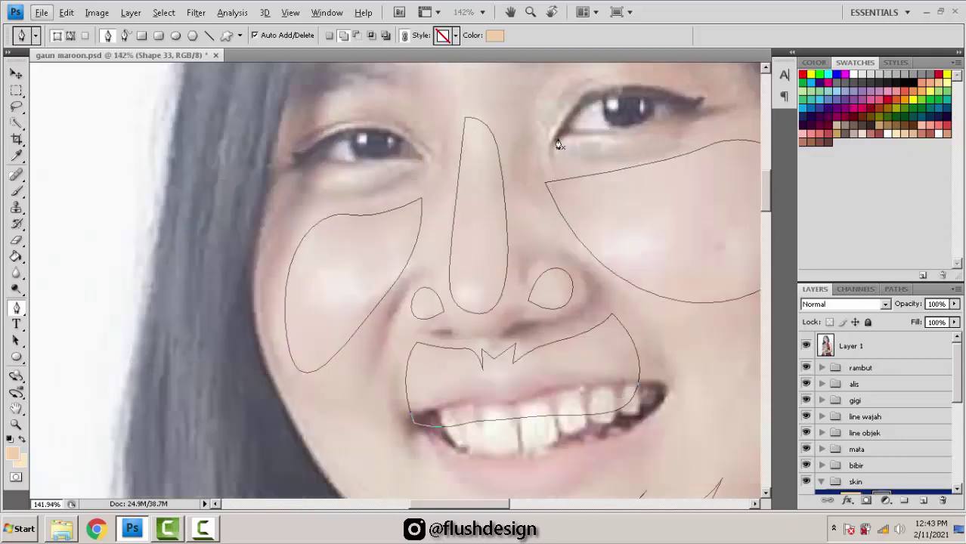
drag(556, 144, 523, 225)
scroll(580, 159, up, 2)
drag(579, 182, 572, 230)
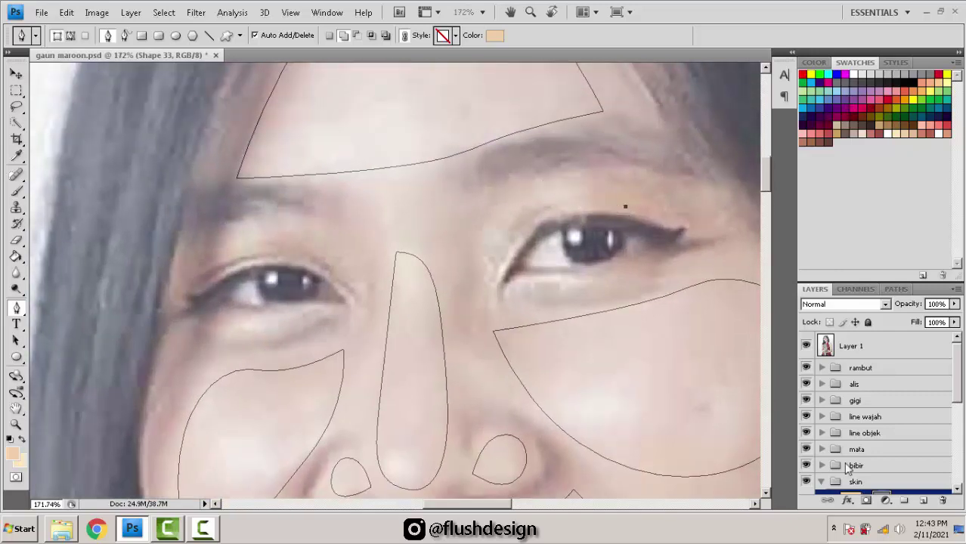
scroll(871, 498, down, 2)
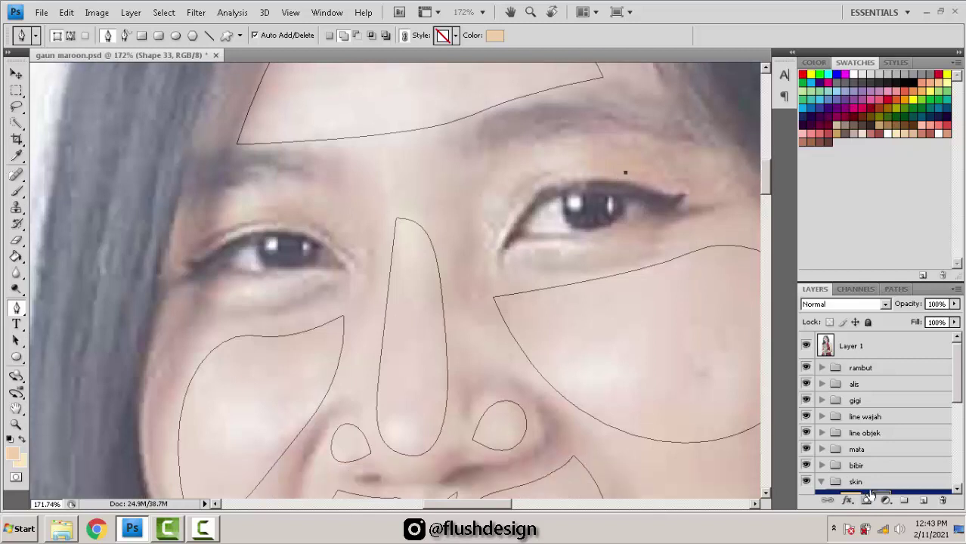
scroll(920, 436, down, 3)
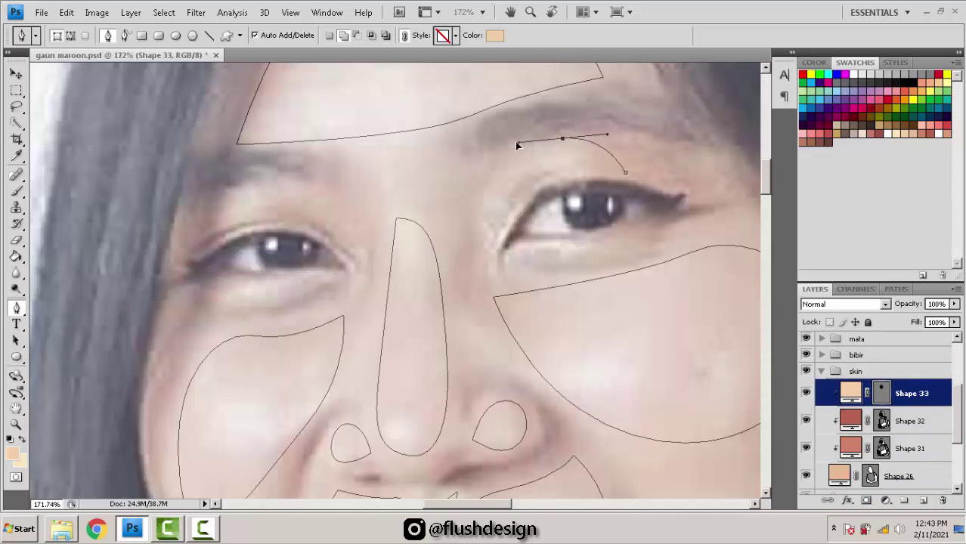
drag(554, 137, 508, 140)
click(487, 219)
drag(624, 174, 726, 184)
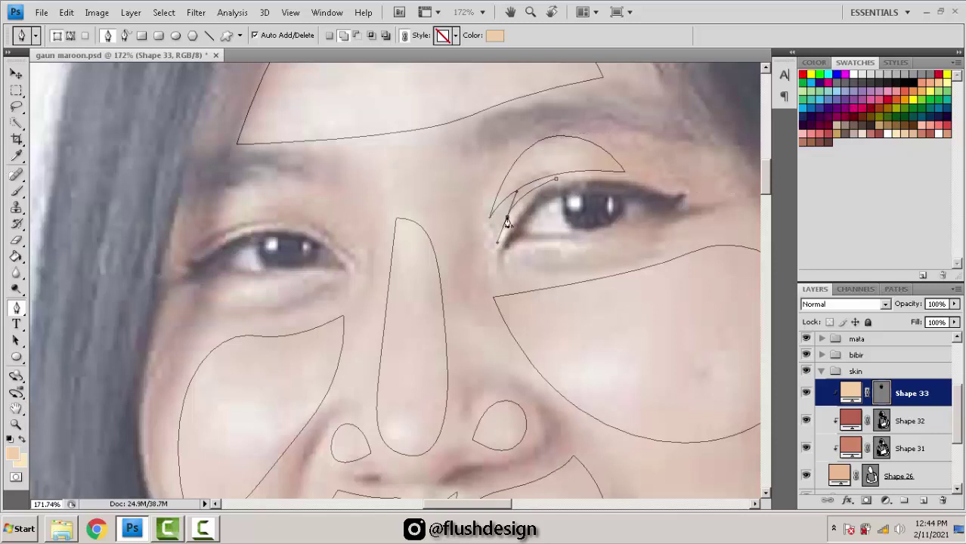
Step: Trace a highlight around the same eye's inner corner with pointed notches, then close it along the lower lid and across the eye
drag(507, 221, 486, 280)
key(ctrl+z)
click(497, 245)
drag(557, 254, 607, 255)
drag(635, 213, 636, 198)
drag(557, 180, 574, 179)
click(573, 179)
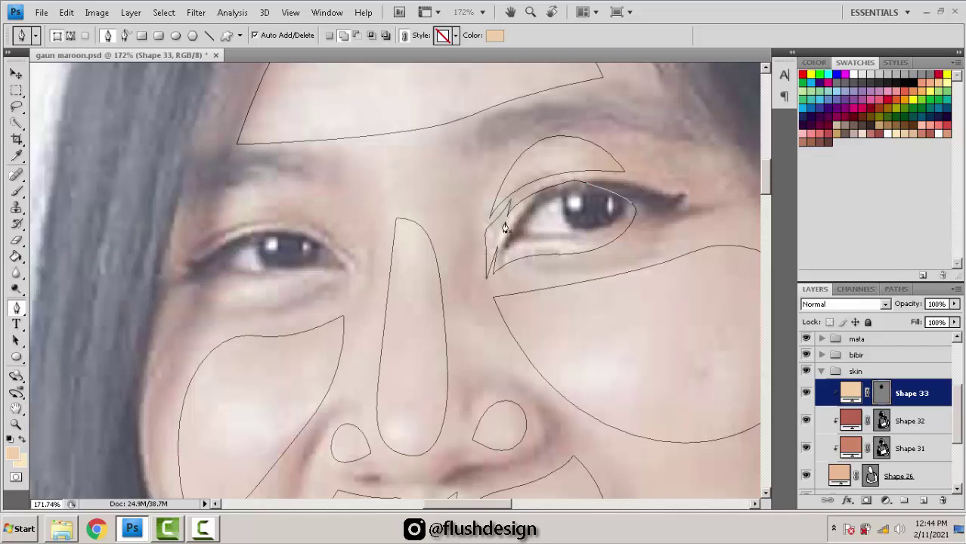
Step: Trace a closed crescent highlight on the upper eyelid of the eye on the image's left and refine its anchor points
drag(334, 221, 462, 199)
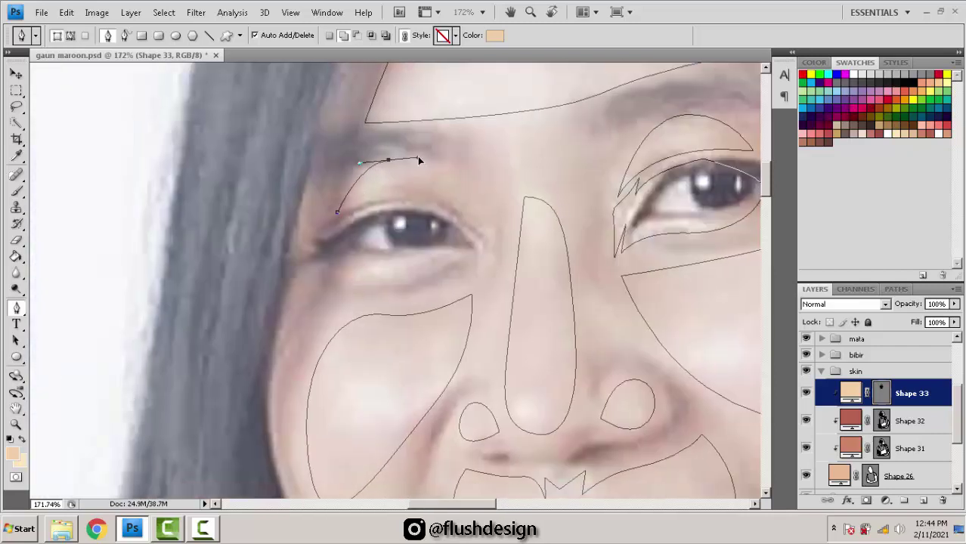
drag(420, 160, 429, 158)
click(444, 202)
click(337, 212)
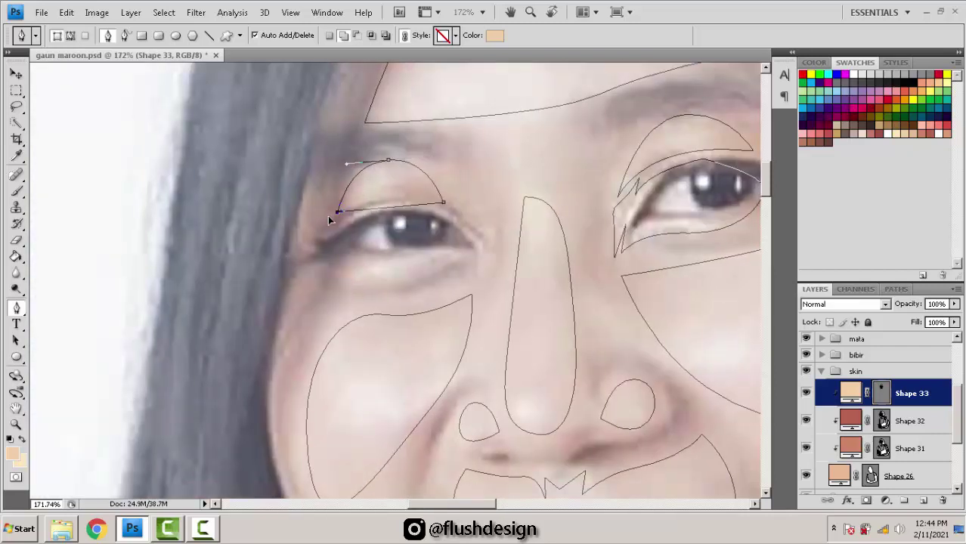
drag(329, 220, 328, 215)
drag(388, 160, 389, 175)
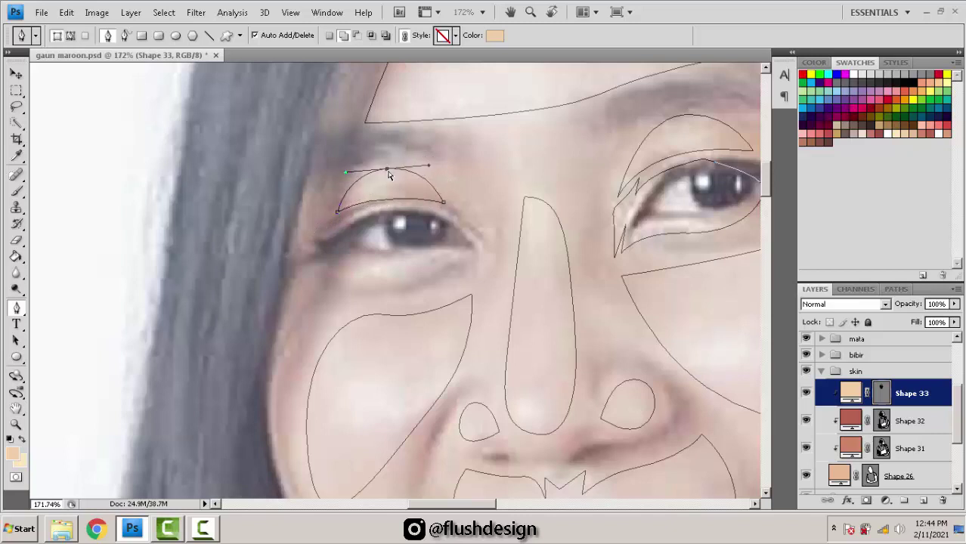
drag(443, 203, 438, 199)
ctrl+click(409, 209)
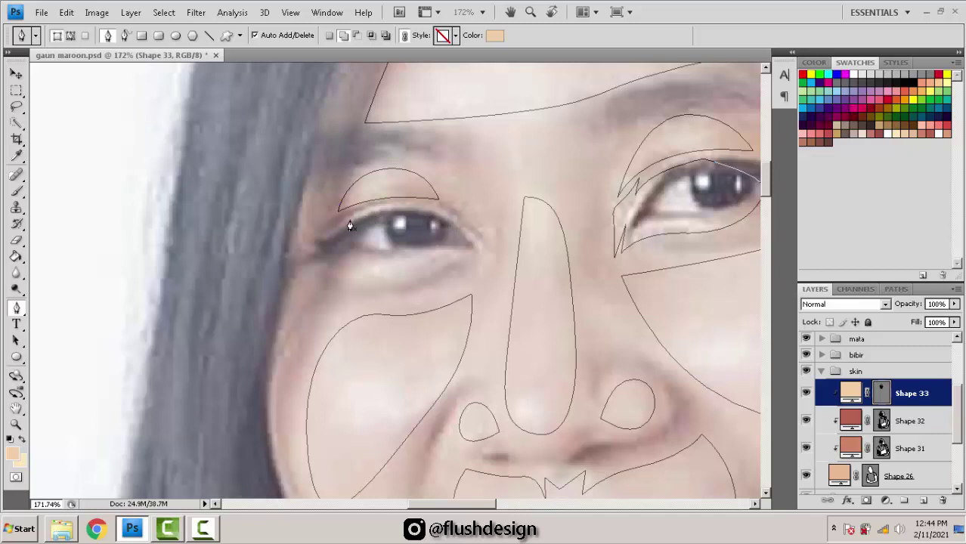
Step: Add a thin closed highlight sliver along the lid crease just beneath the eyelid crescent of the eye on the image's left
drag(388, 203, 419, 202)
click(436, 208)
click(351, 221)
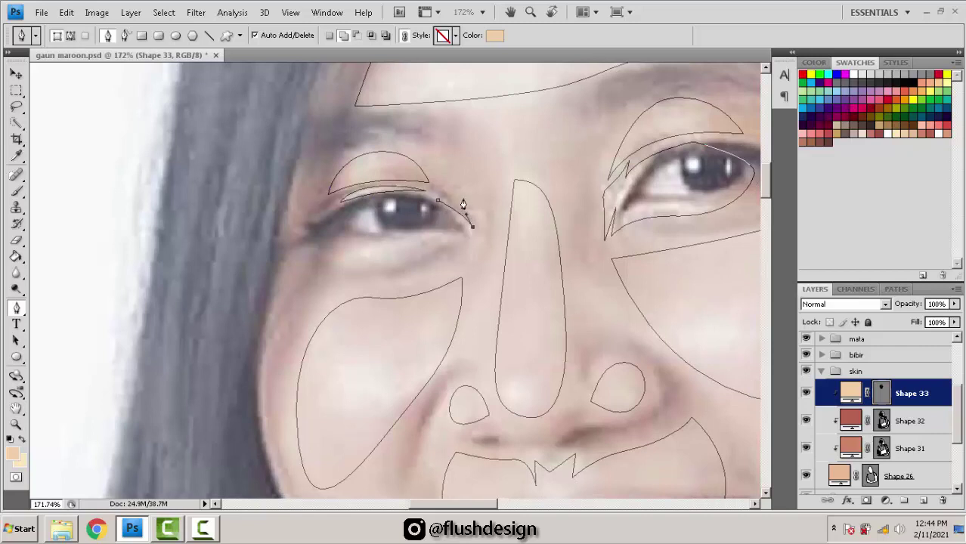
Step: Trace the zigzag highlight around the left-hand eye's inner corner, extend it under the lower lid, and close it across the eye
click(462, 199)
drag(482, 206, 485, 244)
click(482, 269)
click(462, 242)
key(ctrl+z)
drag(412, 256, 432, 211)
click(336, 253)
key(ctrl+z)
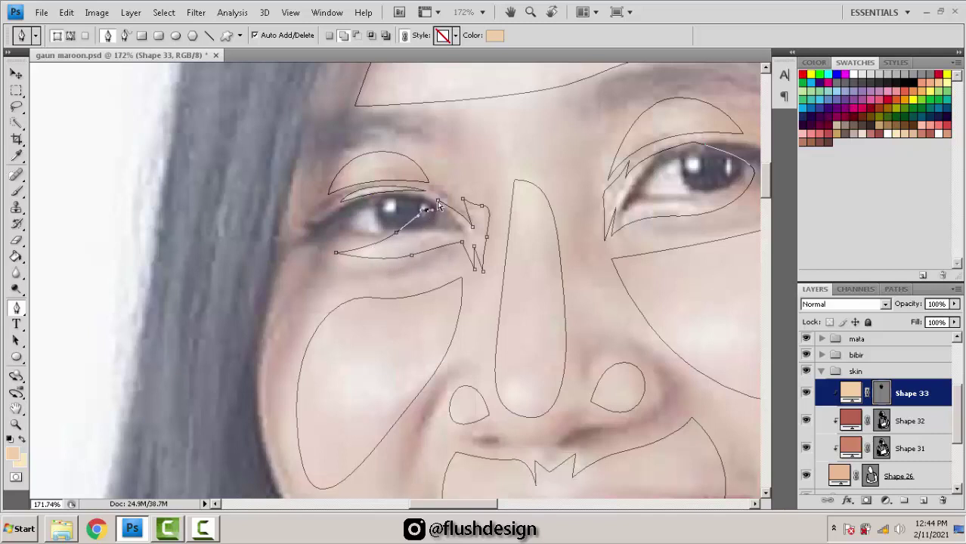
click(438, 201)
Step: Trace the neck highlight's upper edge below the chin shadow, with a pointed notch mid-neck, ending at the dress collar
scroll(545, 228, down, 4)
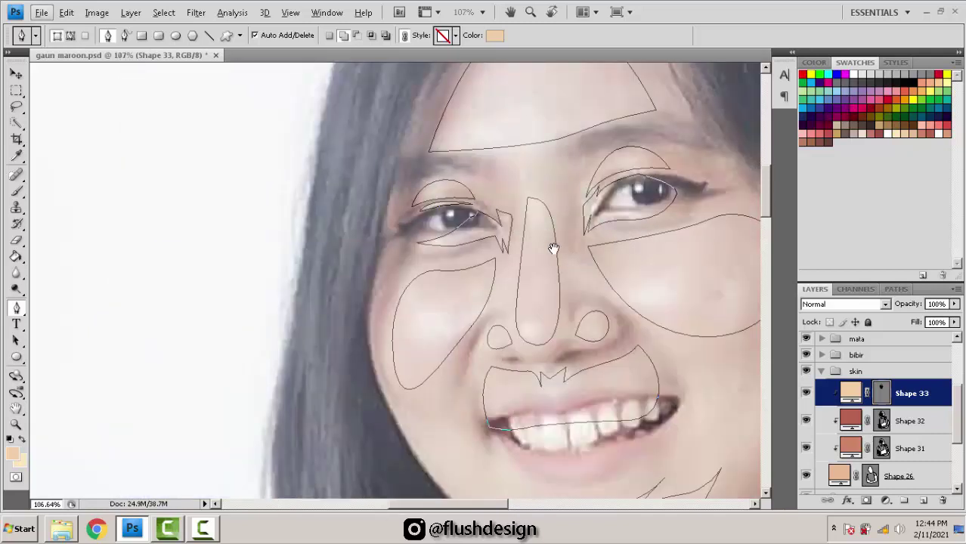
scroll(571, 333, up, 3)
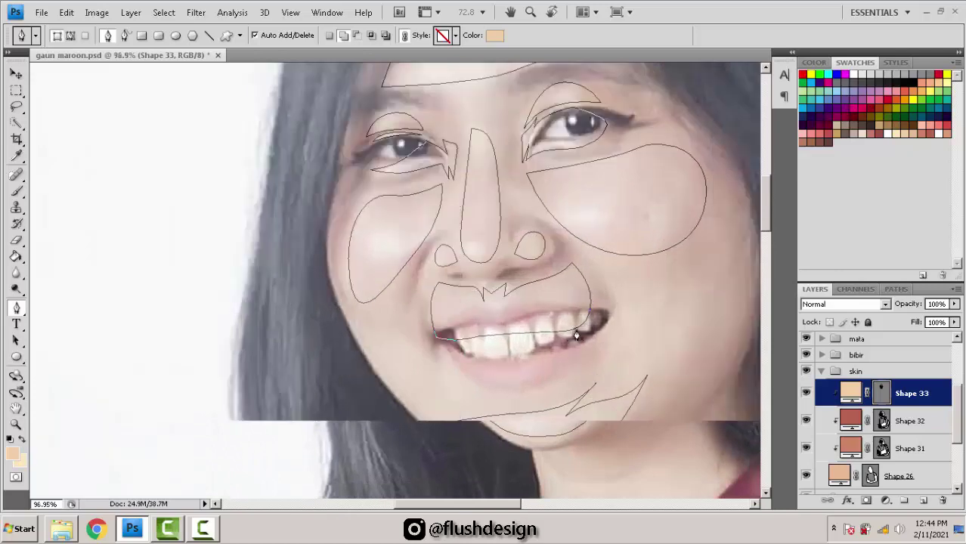
drag(586, 327, 577, 285)
drag(512, 321, 521, 312)
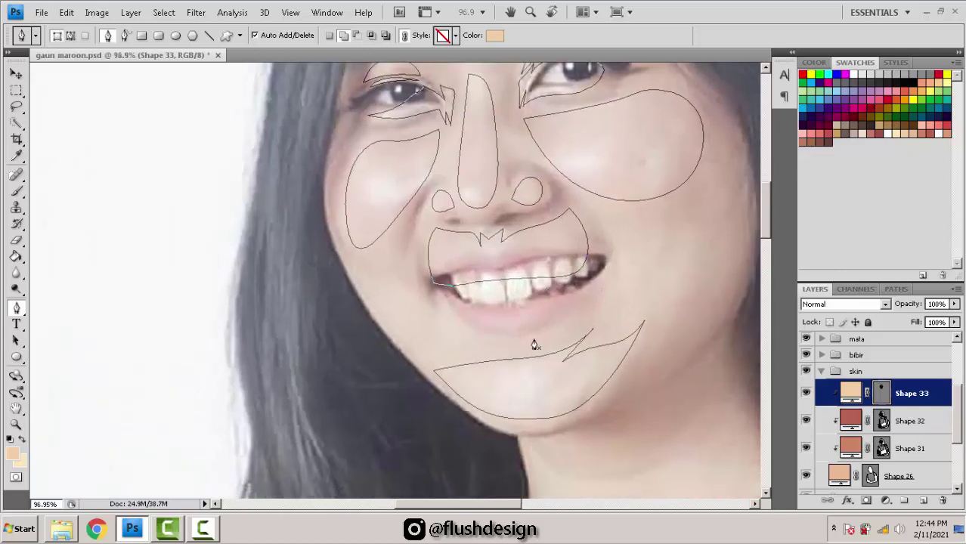
scroll(534, 346, down, 5)
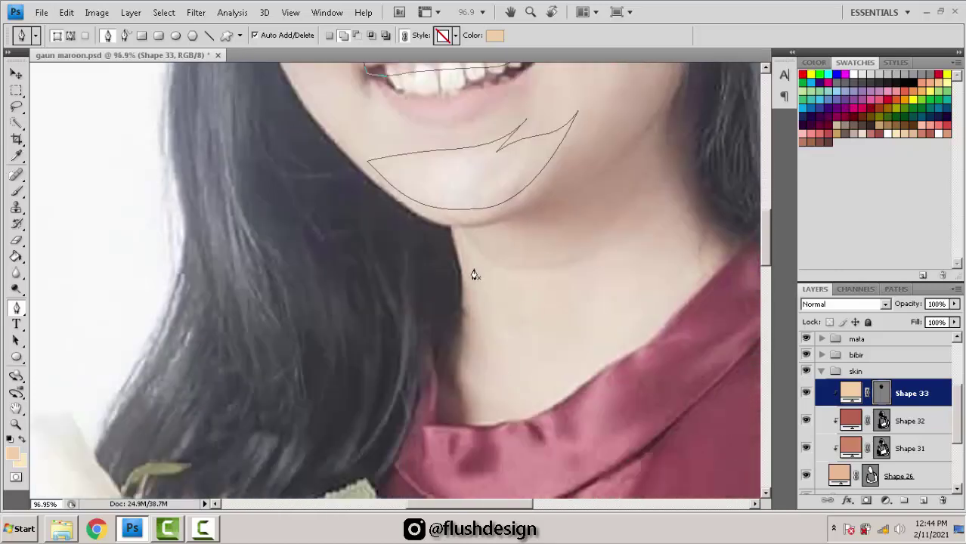
drag(528, 267, 656, 234)
click(579, 284)
key(ctrl+z)
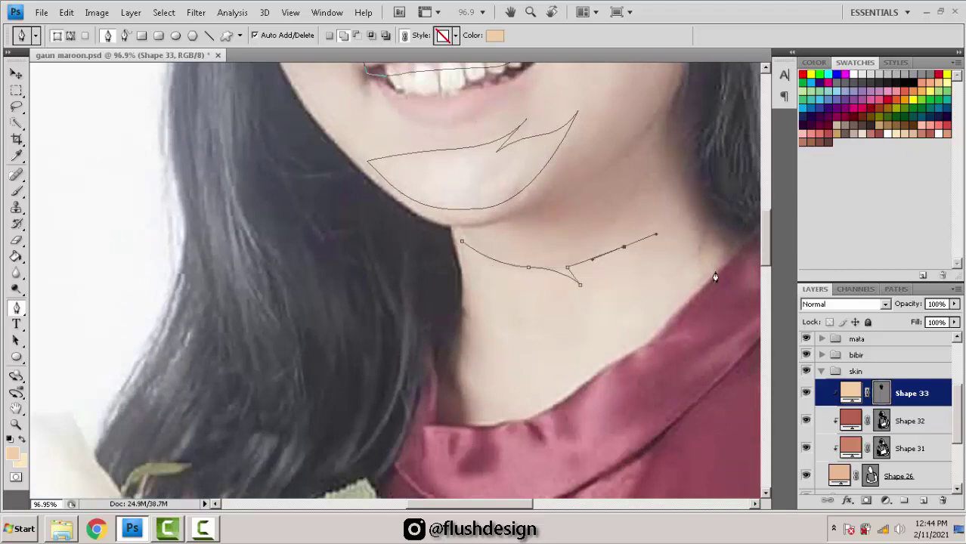
click(717, 270)
Step: Run the neck highlight along the collar with a small notch at its base, then close it up the hair-side edge
drag(637, 361, 566, 408)
click(486, 431)
click(525, 413)
drag(480, 420, 460, 419)
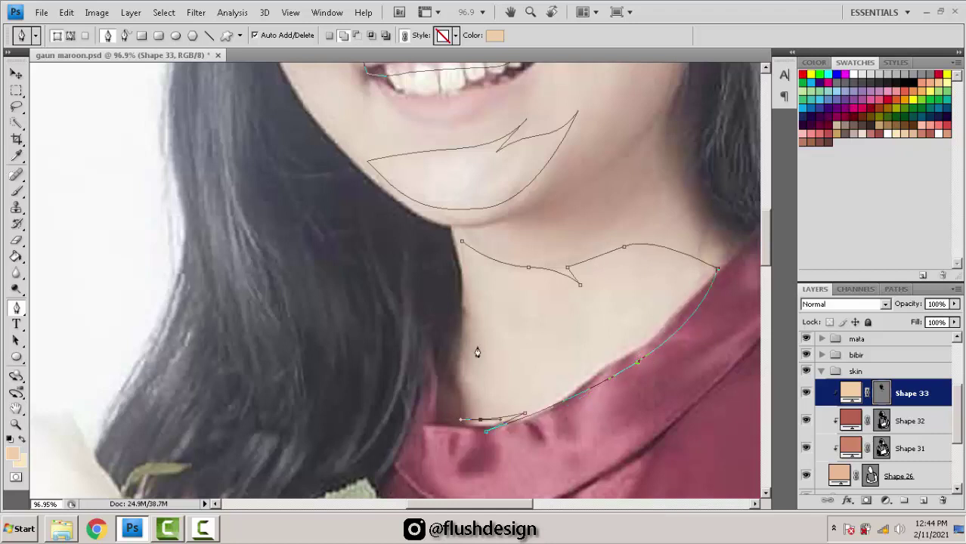
drag(475, 318, 474, 300)
click(462, 243)
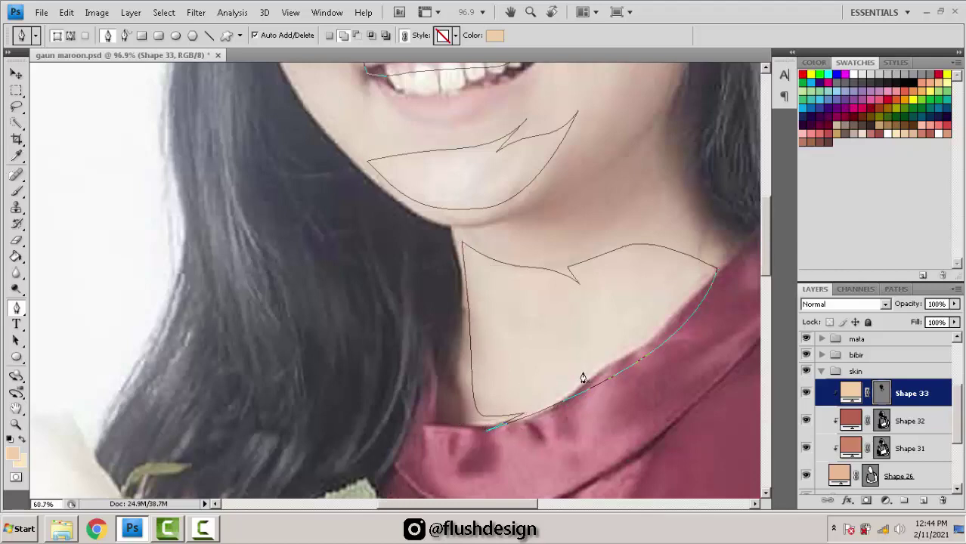
Step: Trace the shoulder highlight along the shoulder's top edge and down toward the armpit with sharp fold-like spikes
scroll(581, 373, down, 5)
scroll(564, 287, up, 4)
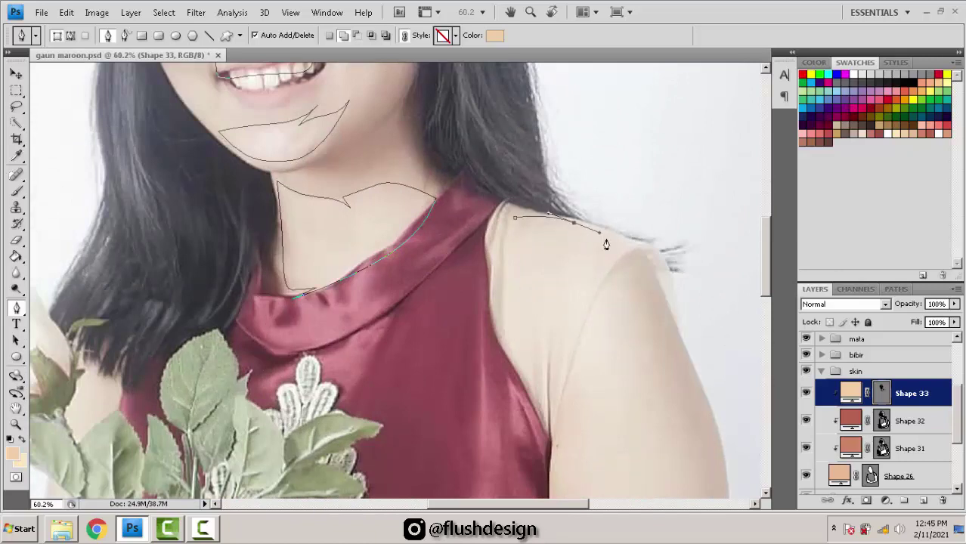
click(636, 241)
key(ctrl+z)
drag(586, 303, 549, 371)
click(566, 379)
click(545, 420)
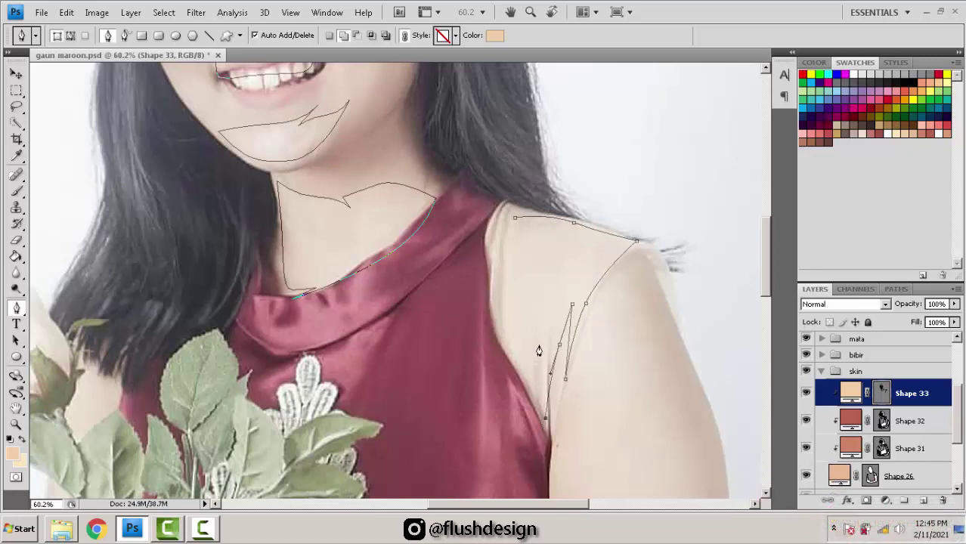
Step: Add another narrow spike to the shoulder highlight and close it up along the dress's armhole edge
drag(537, 333, 534, 310)
drag(532, 344, 532, 356)
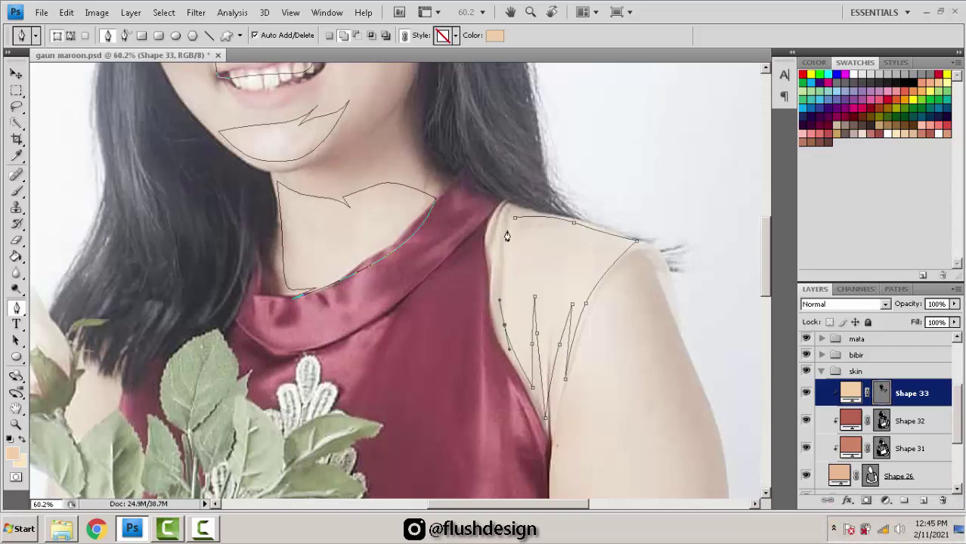
drag(515, 219, 521, 223)
Step: Start the upper-arm highlight below the shoulder and run its inner edge along the dress down to the elbow crease
drag(647, 311, 579, 227)
scroll(585, 248, down, 3)
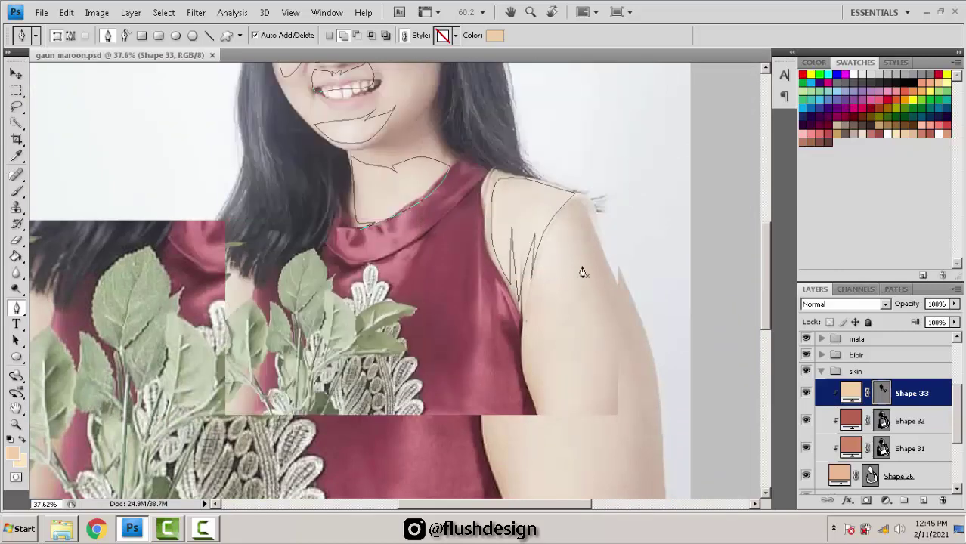
scroll(578, 246, up, 2)
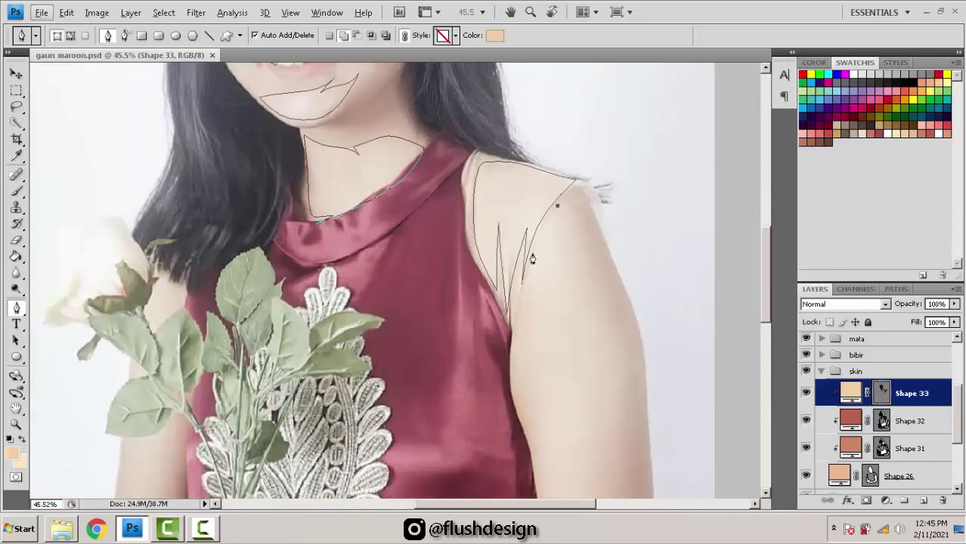
drag(520, 311, 487, 191)
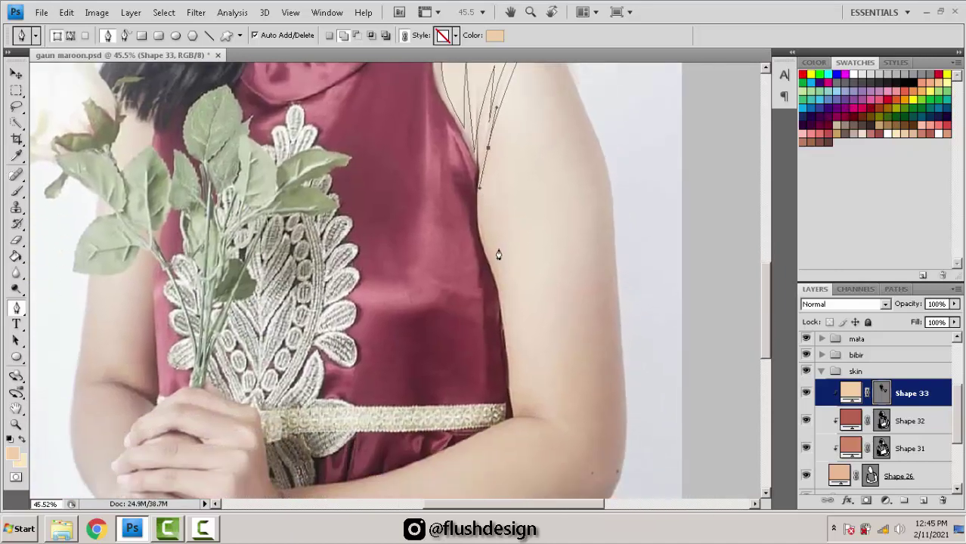
drag(510, 268, 532, 332)
key(ctrl+z)
drag(509, 279, 525, 344)
click(521, 395)
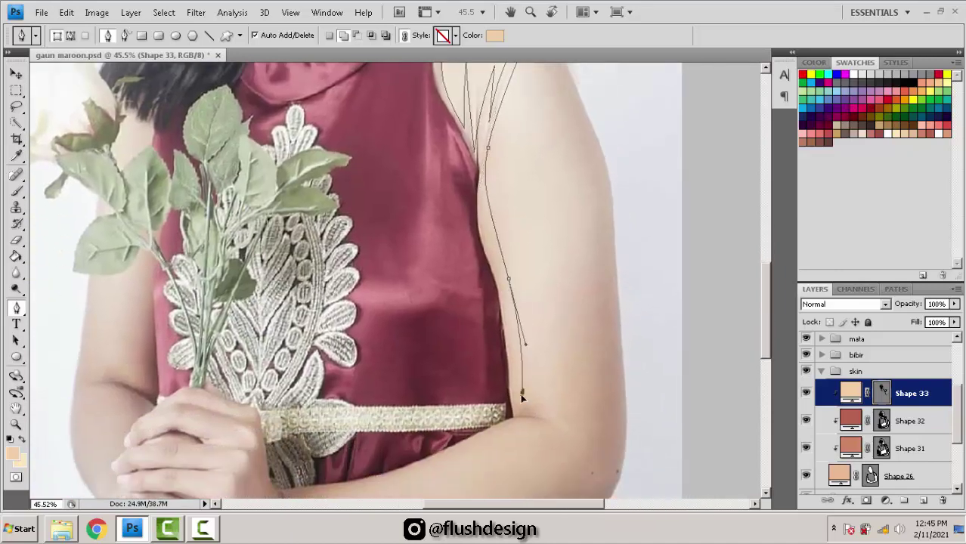
key(ctrl+z)
click(518, 408)
Step: Shape the pointed notch at the elbow, then close the upper-arm highlight along the arm's outer edge to the shoulder
drag(581, 427, 602, 445)
click(556, 395)
click(587, 412)
drag(601, 300, 594, 358)
drag(586, 316, 601, 265)
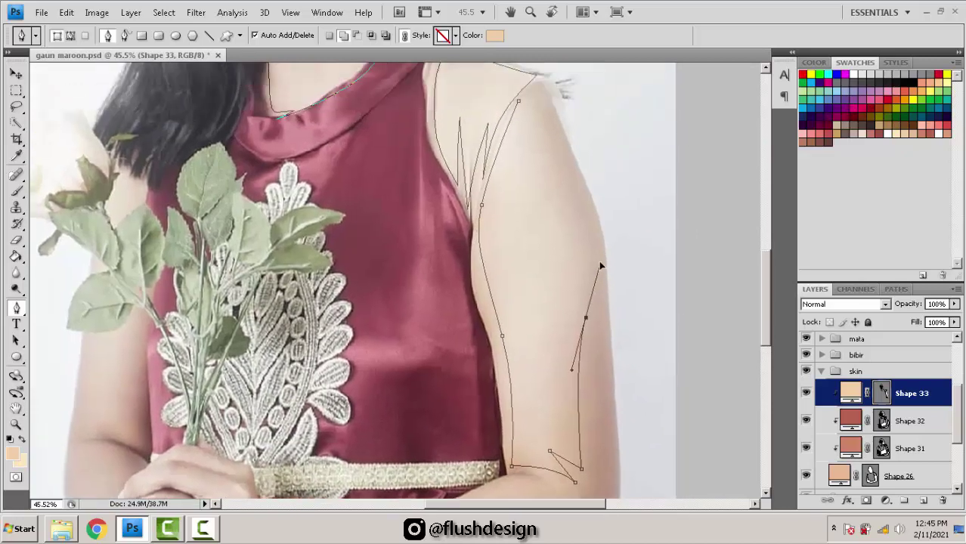
key(ctrl+z)
scroll(602, 313, up, 5)
click(599, 385)
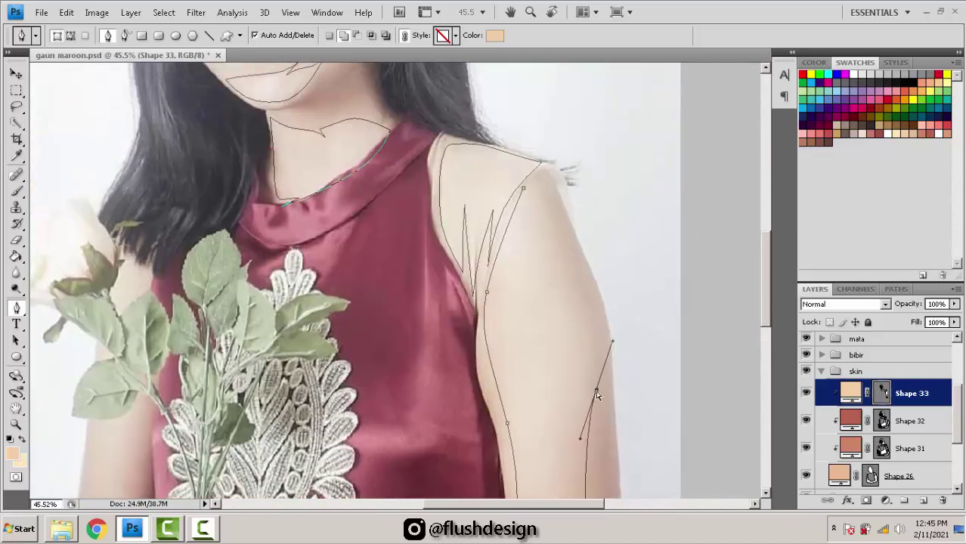
drag(524, 189, 471, 172)
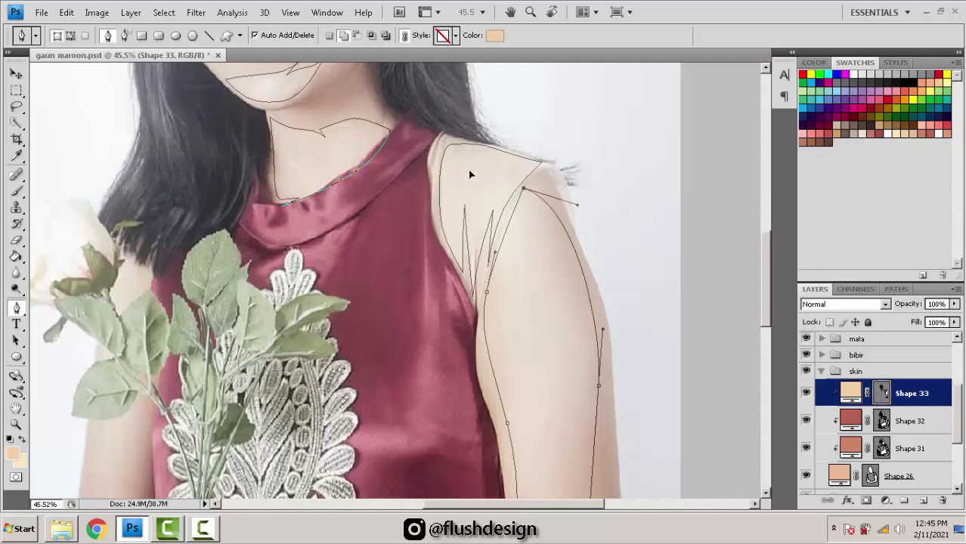
Step: Start the forearm highlight at the elbow and trace its upper edge along the dress toward the wrist
drag(545, 324, 554, 200)
drag(539, 300, 564, 250)
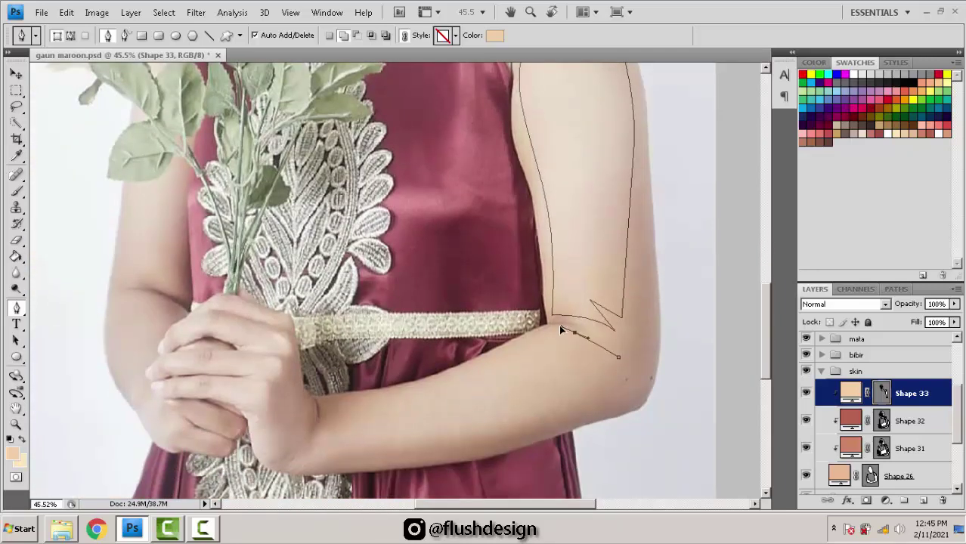
drag(528, 349, 629, 296)
drag(553, 318, 476, 349)
key(ctrl+z)
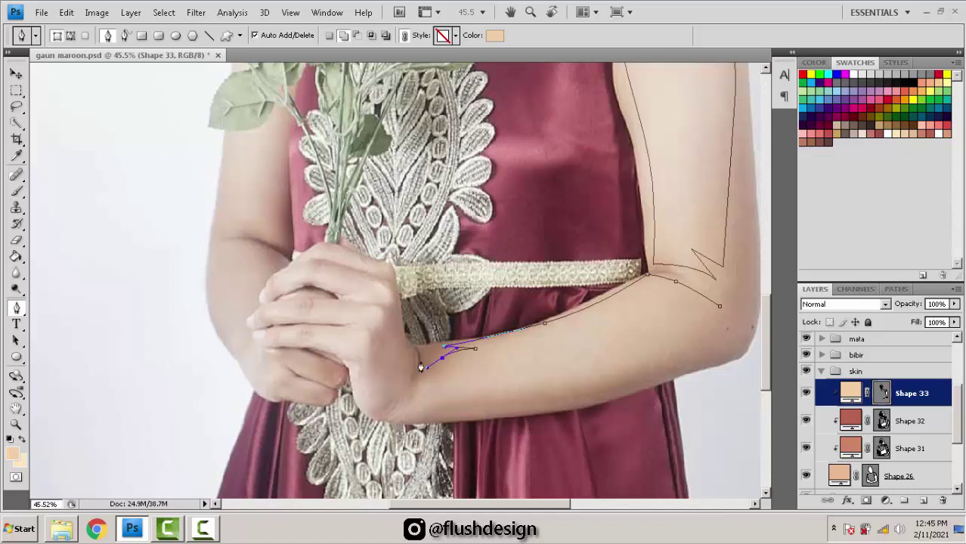
Step: Run the forearm highlight down at the wrist and along its lower edge with a notch, then close it at the elbow
mouse_move(417, 404)
mouse_down()
mouse_move(408, 415)
mouse_move(417, 410)
mouse_up()
drag(598, 383, 694, 356)
click(611, 369)
drag(719, 306, 735, 264)
Step: Trace and close a highlight along the topmost finger just below the flower stems, with a pointed notch in its lower edge
drag(456, 350, 689, 299)
scroll(465, 261, up, 8)
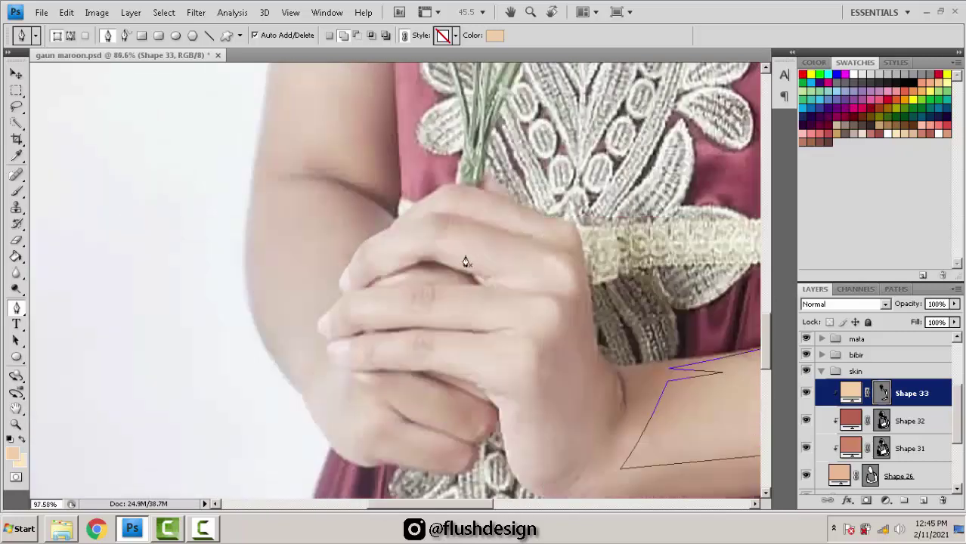
drag(539, 338, 526, 281)
scroll(529, 283, up, 2)
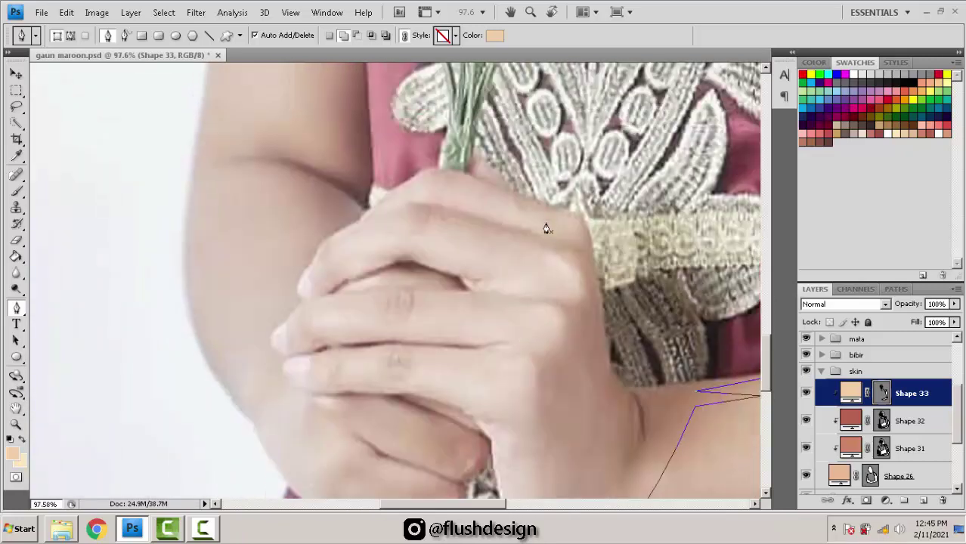
drag(460, 180, 384, 201)
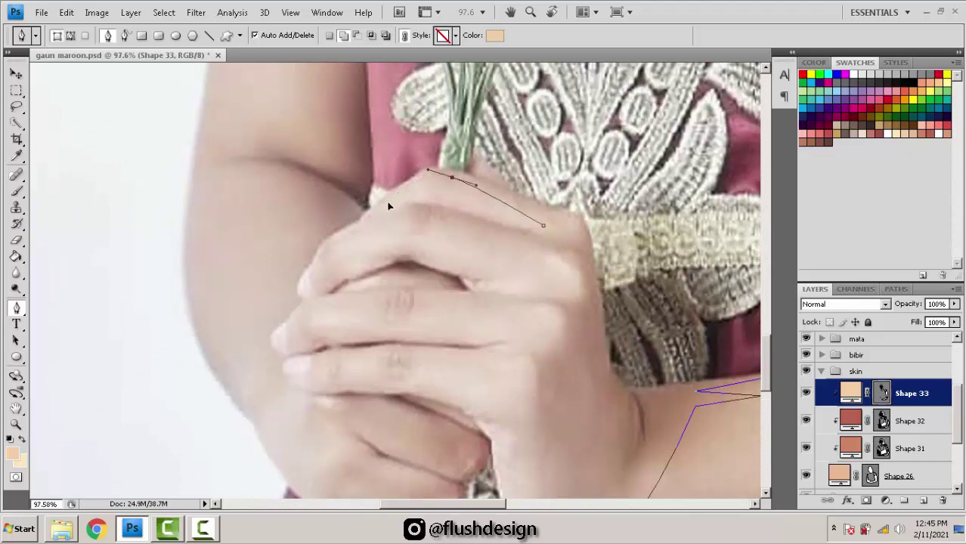
drag(451, 204, 523, 226)
click(487, 220)
click(461, 202)
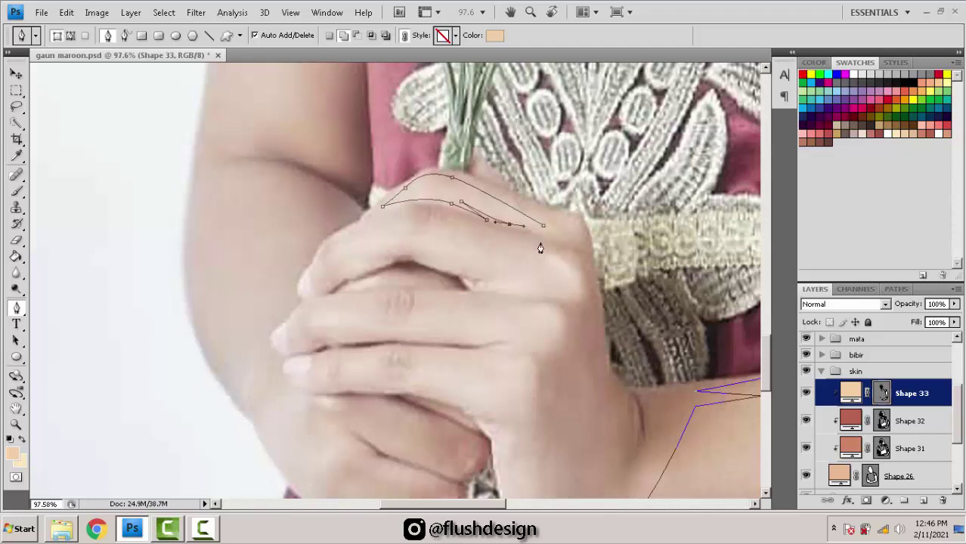
click(542, 229)
Step: Trace and close the second finger's highlight from knuckle to fingertip, with pointed notches at the joint, near the nail and along the underside
click(523, 243)
click(439, 220)
drag(409, 231, 337, 237)
click(321, 250)
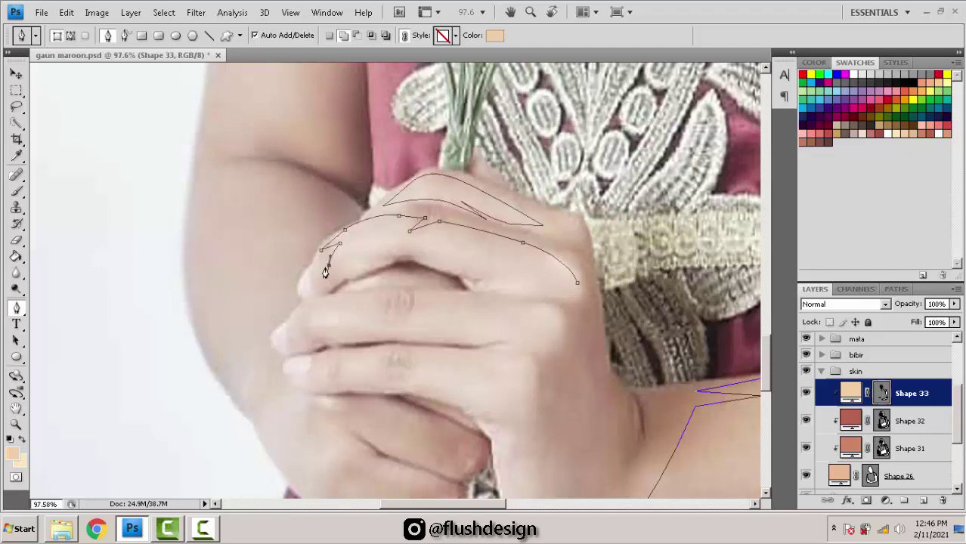
click(329, 260)
click(325, 289)
drag(370, 264, 487, 280)
click(414, 243)
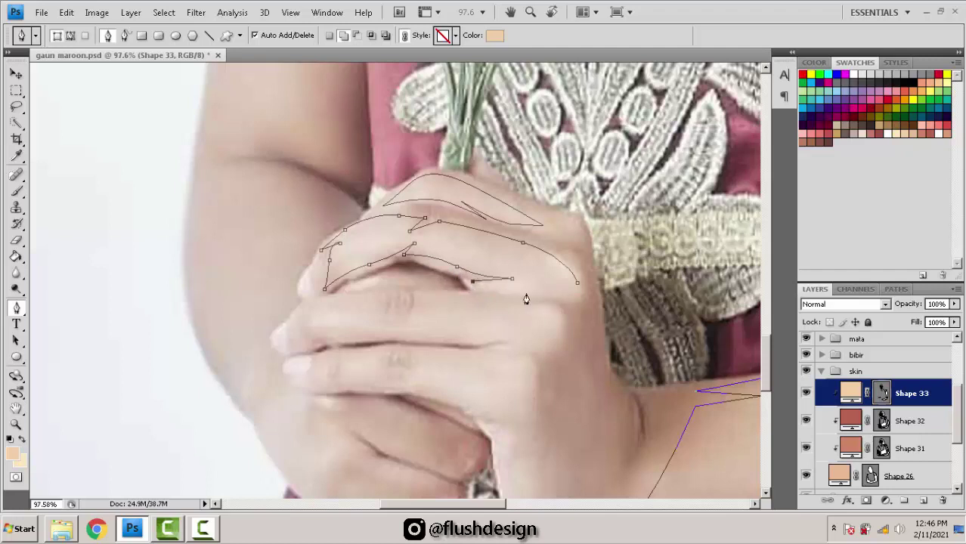
drag(553, 297, 497, 259)
Step: Start the third finger's highlight at the knuckle, following its upper edge to the nail and back underneath
click(459, 255)
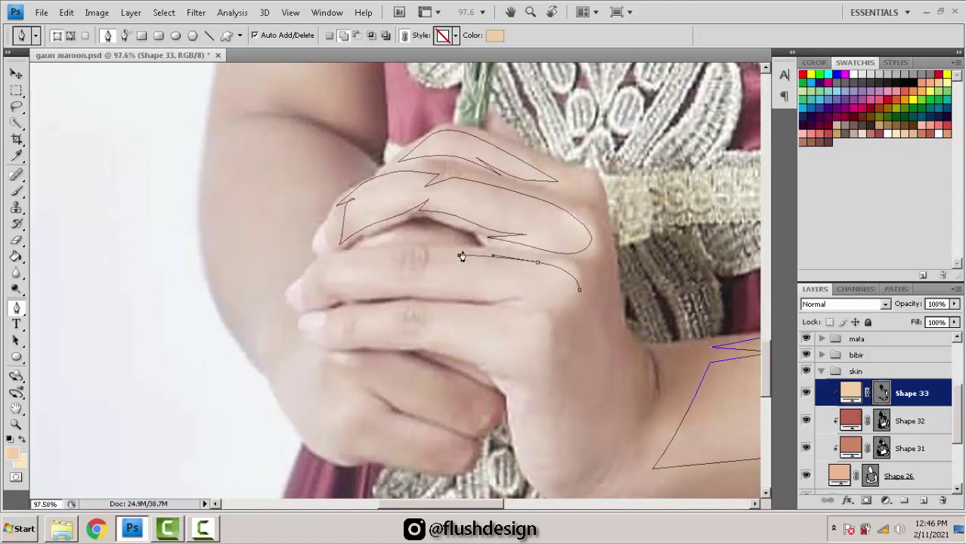
drag(402, 259, 306, 270)
click(321, 292)
drag(388, 290, 423, 293)
Step: Add a pointed notch to the lower edge of the third finger's highlight and close it at the knuckle
click(465, 290)
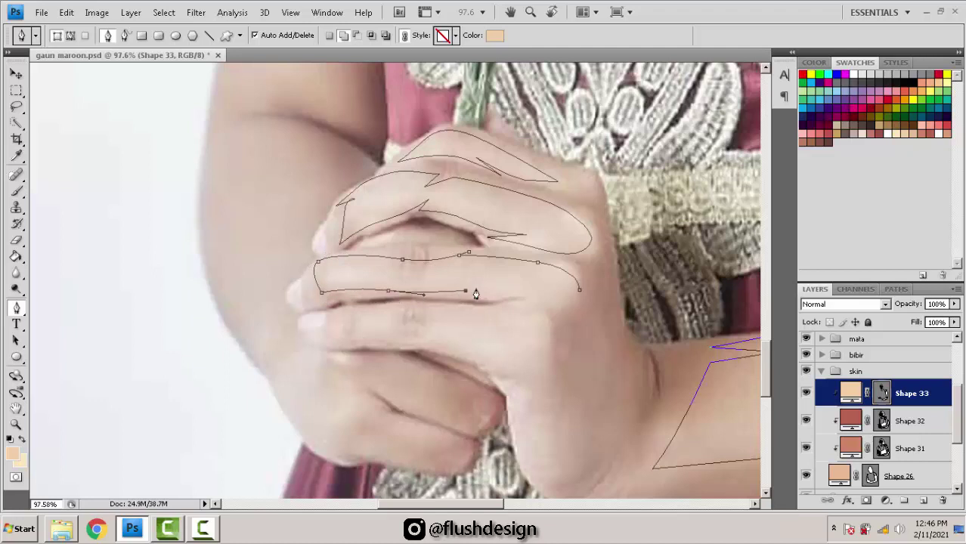
key(ctrl+z)
click(479, 284)
click(453, 296)
drag(523, 304, 544, 309)
key(ctrl+z)
click(579, 289)
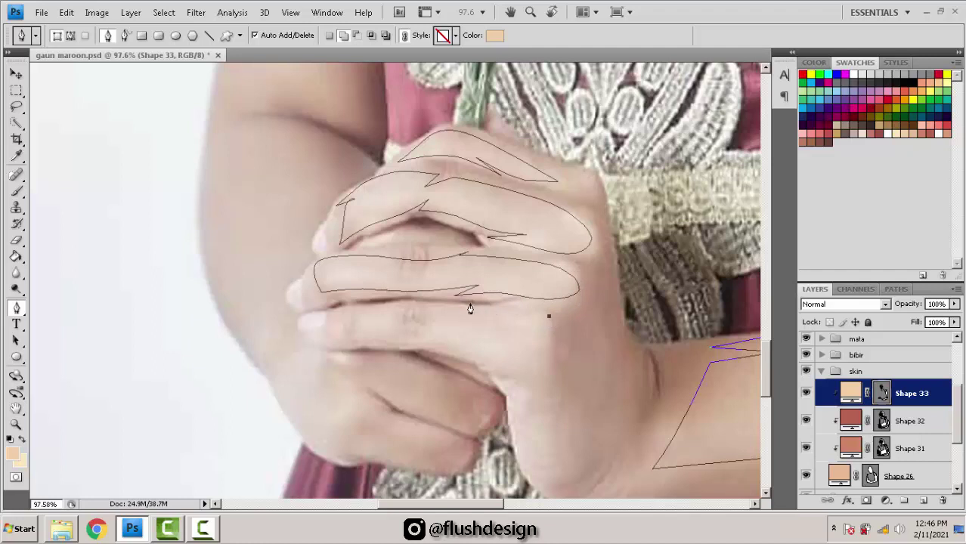
Step: Outline a wide notched highlight on the fourth finger near the knuckle and a small four-sided one on its middle segment
drag(476, 303, 489, 303)
drag(416, 308, 499, 368)
click(430, 306)
click(493, 354)
click(469, 344)
mouse_move(549, 316)
mouse_down()
mouse_move(548, 324)
mouse_move(544, 313)
mouse_up()
drag(352, 309, 407, 343)
click(406, 306)
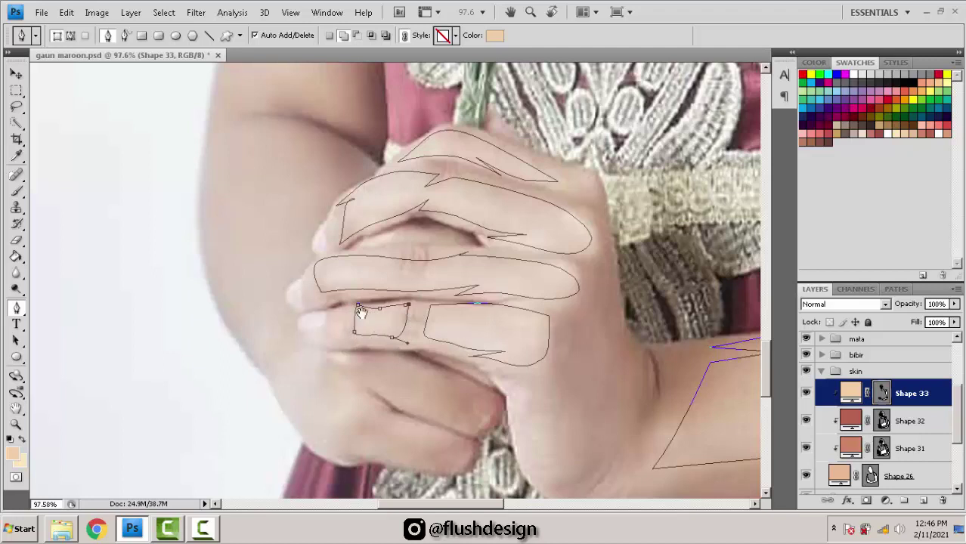
Step: Outline small closed highlights over the fingertip nails of the second and third fingers
drag(409, 263, 457, 261)
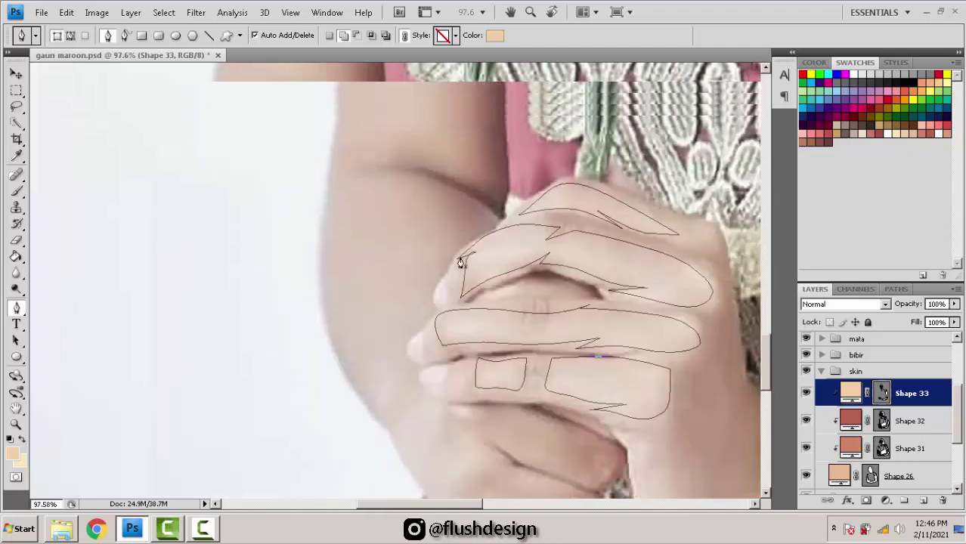
click(452, 301)
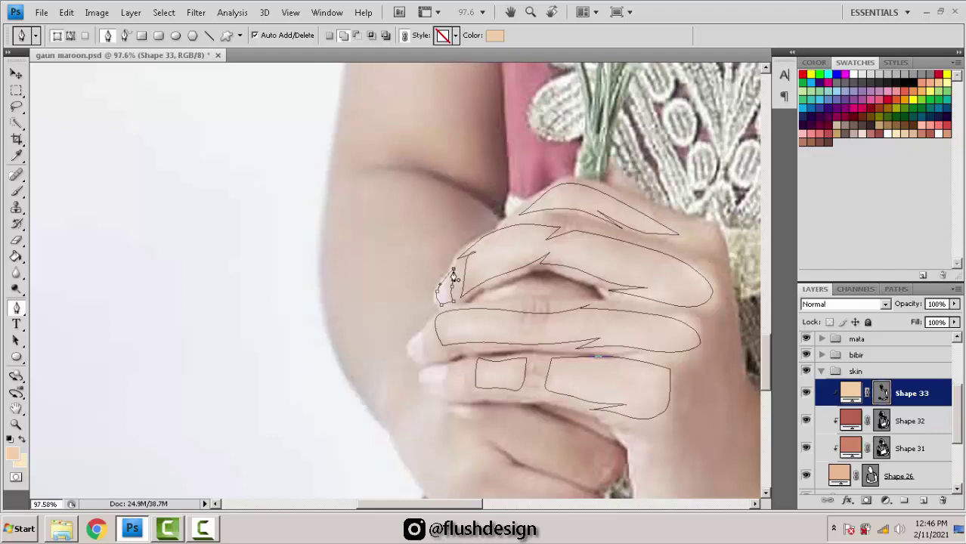
click(453, 267)
click(432, 326)
click(436, 346)
click(442, 355)
click(420, 359)
click(409, 346)
click(431, 325)
Step: Outline and close the highlight on the fourth finger's tip, around the nail
scroll(453, 324, down, 2)
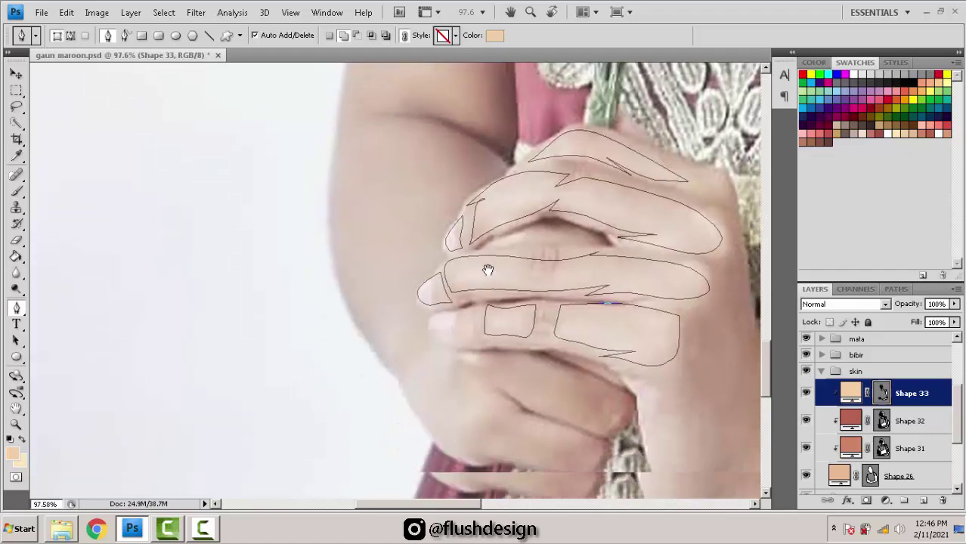
click(477, 323)
click(464, 340)
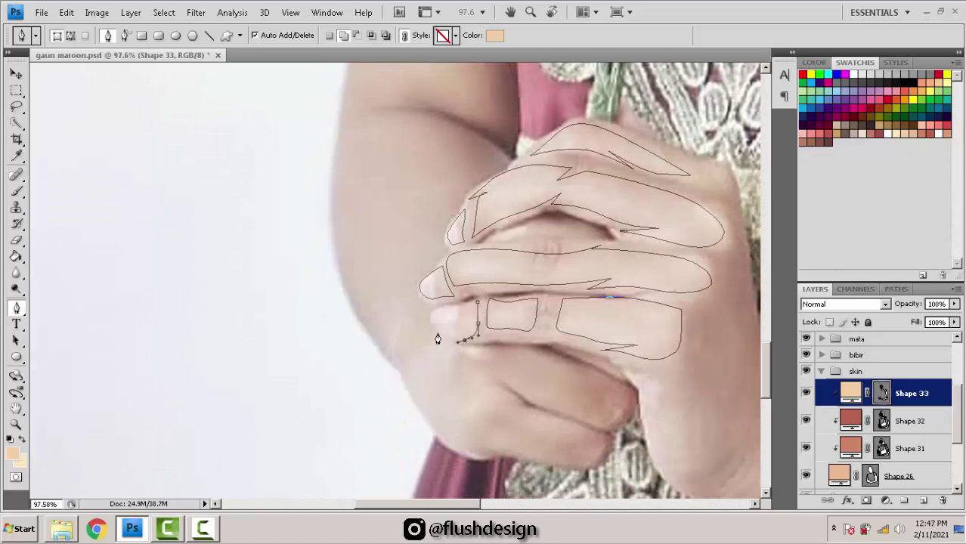
click(435, 331)
click(476, 302)
Step: Trace and close a highlight along the edge of the front hand, from below the fourth finger toward the wrist
drag(589, 304, 502, 221)
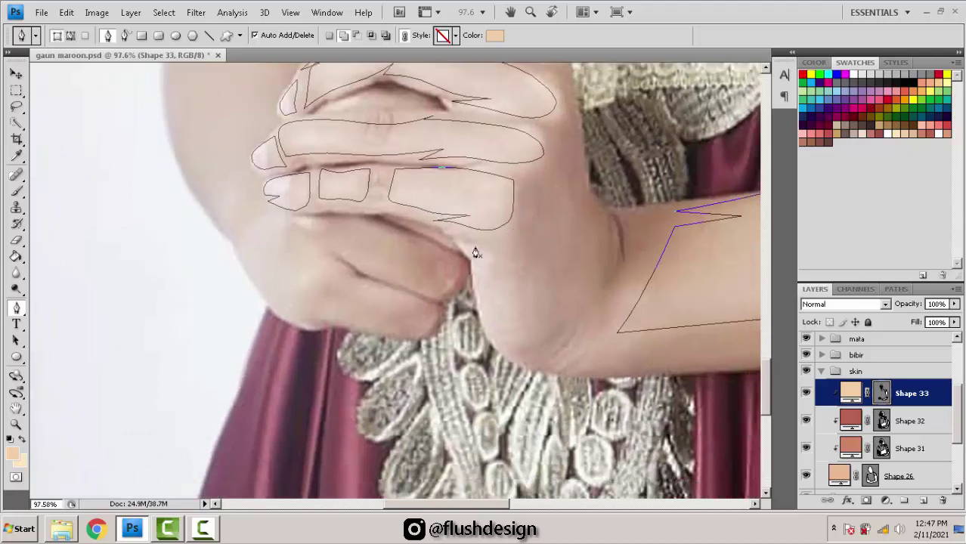
click(458, 244)
drag(506, 260, 517, 267)
drag(535, 338, 483, 343)
drag(470, 285, 444, 266)
click(458, 245)
Step: Start the highlight on the arm behind the flower, placing its first points and a pointed notch below the hair
drag(363, 260, 436, 392)
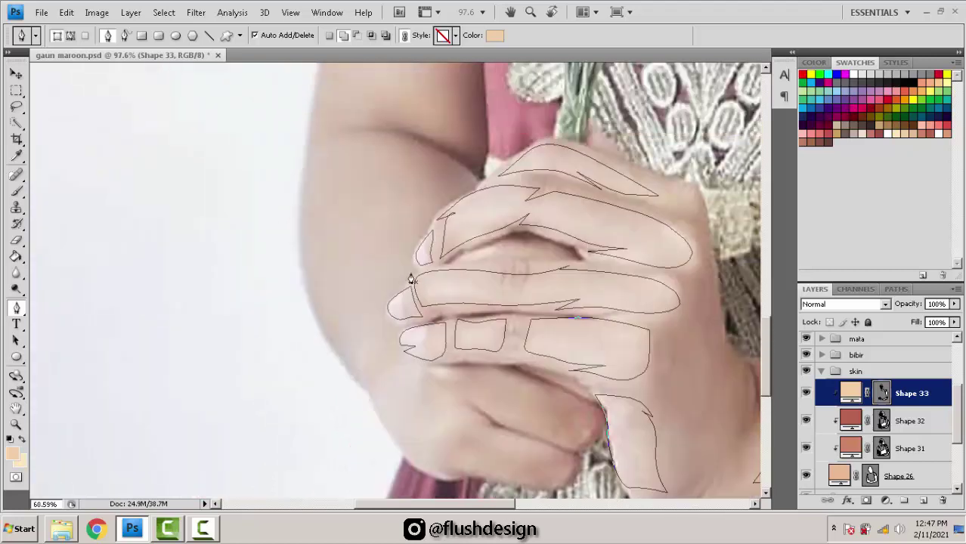
scroll(407, 317, down, 3)
drag(428, 106, 433, 322)
scroll(423, 162, up, 2)
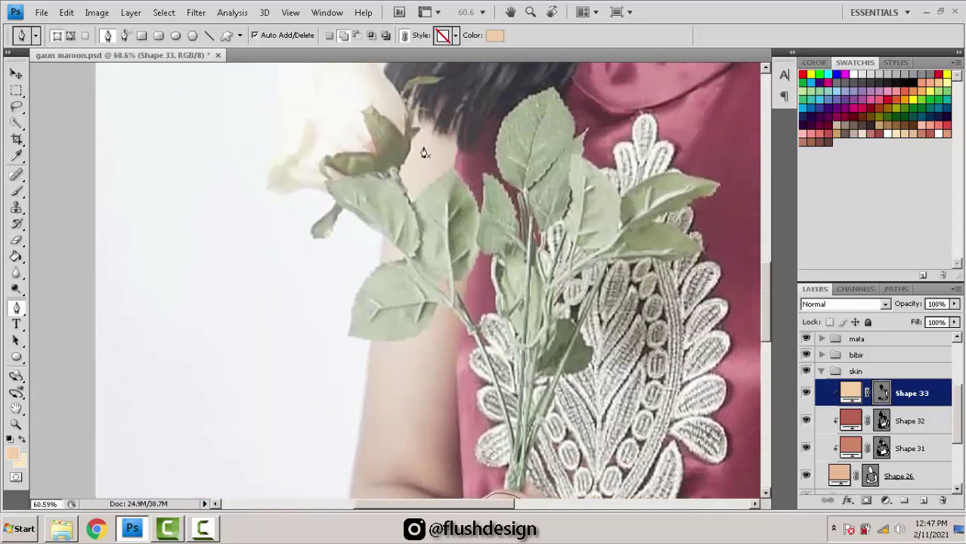
click(396, 106)
key(ctrl+z)
mouse_move(435, 141)
mouse_down()
mouse_move(442, 157)
mouse_move(443, 125)
mouse_up()
click(447, 165)
click(432, 148)
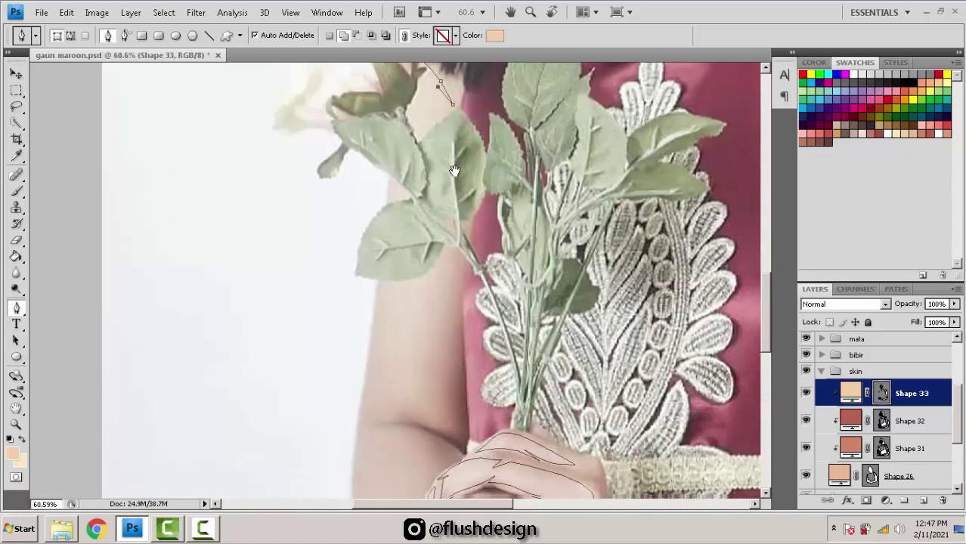
Step: Run the arm highlight's inner edge down behind the leaves, with a pointed notch, to the elbow crease
drag(446, 220, 440, 287)
click(443, 305)
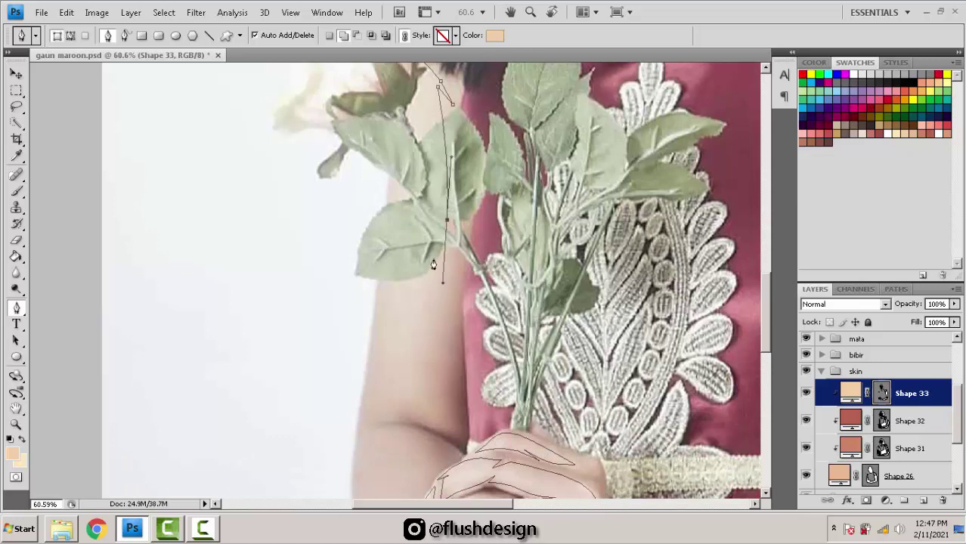
click(433, 256)
drag(448, 201, 463, 77)
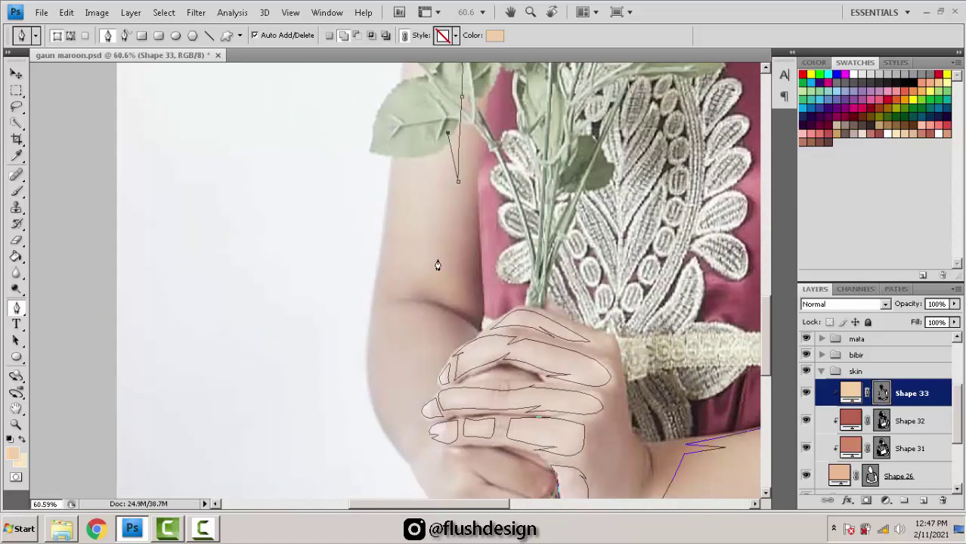
drag(453, 212, 453, 254)
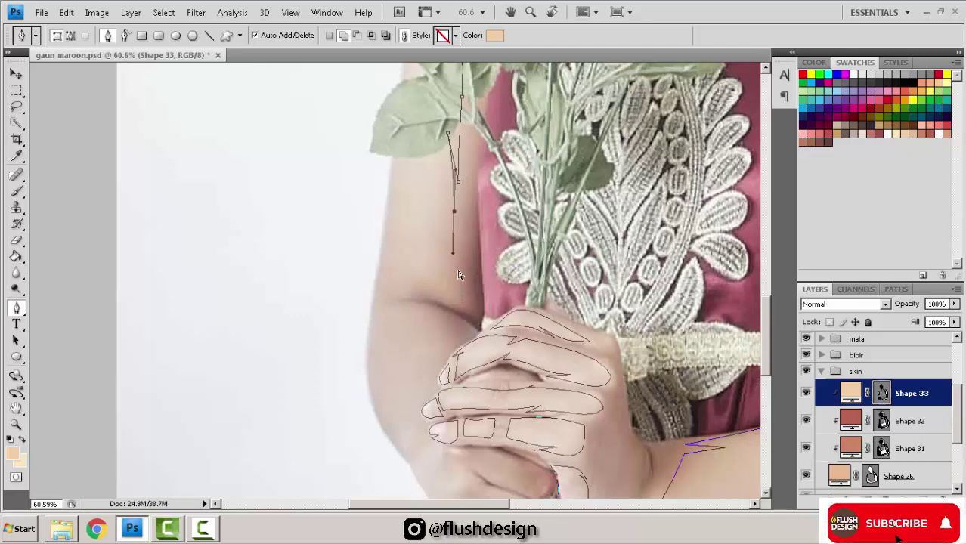
key(ctrl+z)
drag(456, 245, 457, 323)
click(457, 290)
Step: Carry the arm highlight outward above the elbow crease and back inward below it, leaving the crease shadow uncovered
click(388, 271)
click(386, 324)
key(ctrl+z)
click(420, 304)
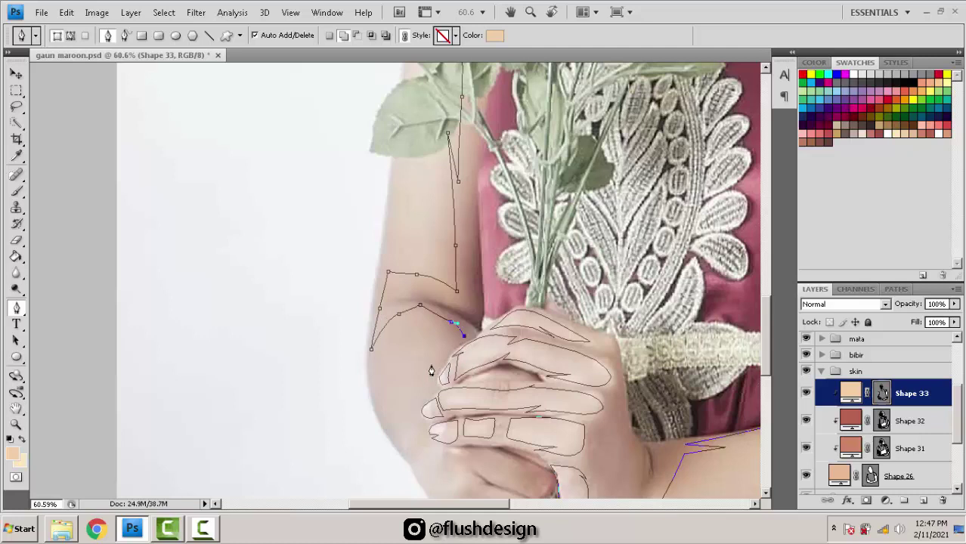
Step: Continue the arm highlight down past the fingertips and onto the underlying hand, with pointed notches between its fingers
scroll(441, 245, down, 3)
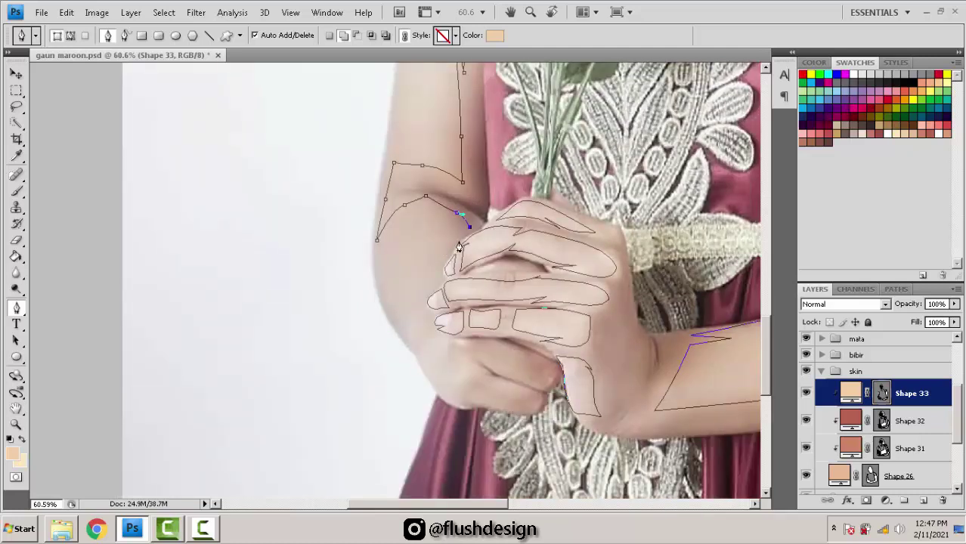
drag(448, 254, 441, 276)
drag(431, 320, 457, 346)
click(481, 342)
click(449, 347)
drag(488, 373, 458, 386)
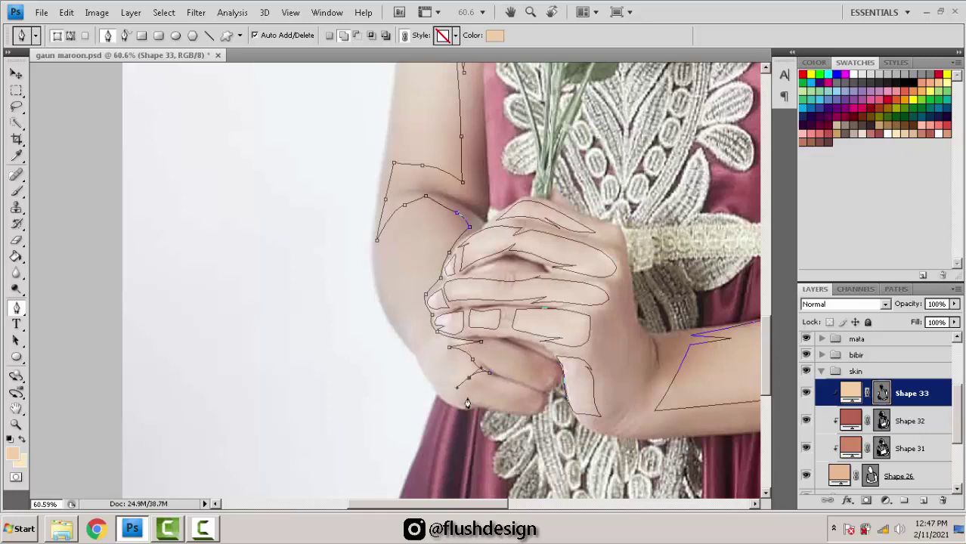
Step: Finish the highlight under the lower hand, then loop its path widely outside the arm and close it at the top
key(ctrl+z)
key(ctrl+z)
drag(473, 393, 519, 420)
drag(434, 417, 347, 358)
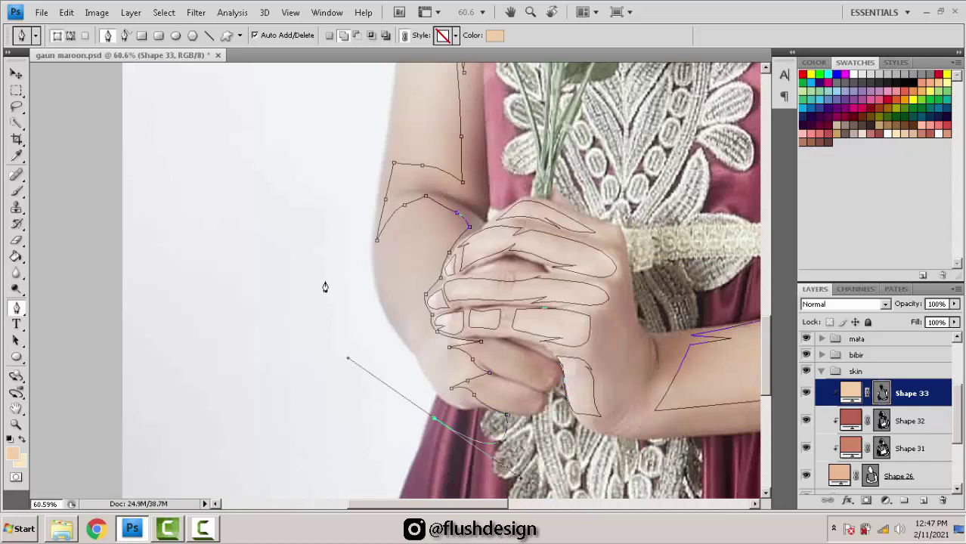
drag(325, 282, 316, 304)
scroll(315, 305, down, 3)
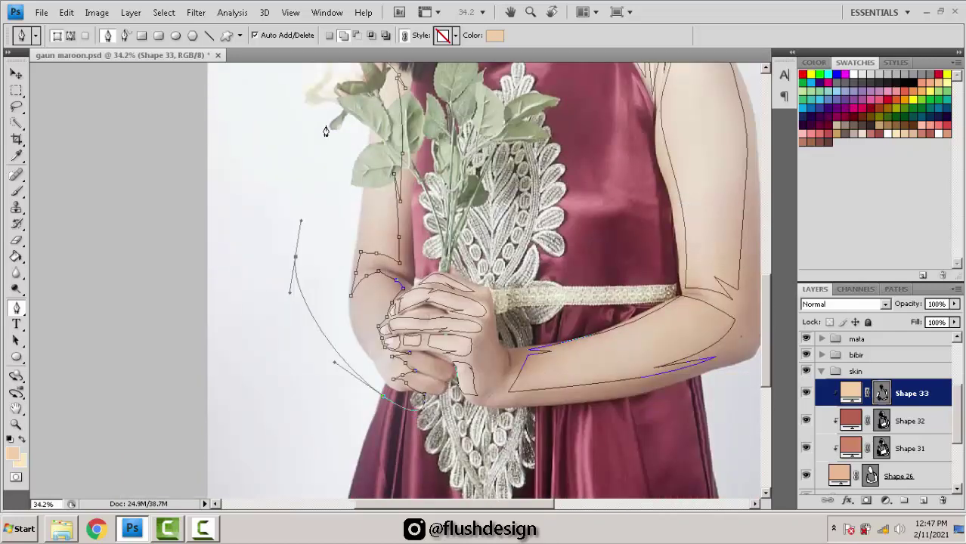
scroll(324, 144, up, 5)
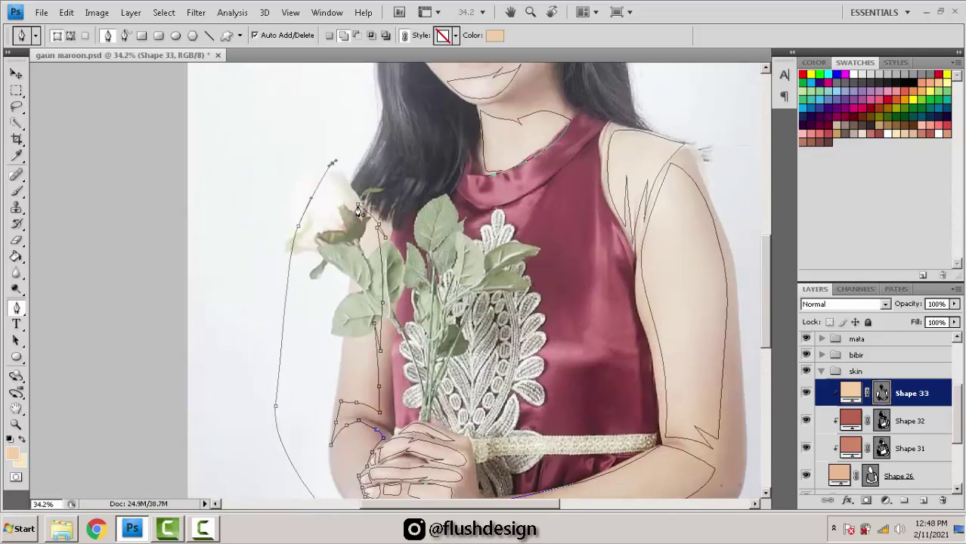
Step: Hide the Layer 1 reference photo and select the line wajah group to view the portrait without path outlines
scroll(586, 162, up, 4)
scroll(470, 218, up, 5)
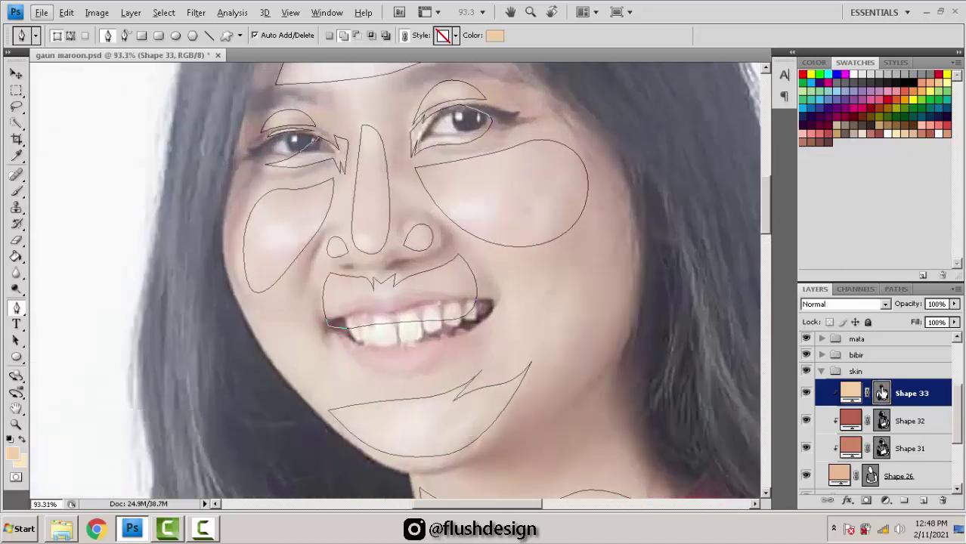
scroll(878, 393, up, 4)
click(807, 347)
scroll(420, 277, down, 6)
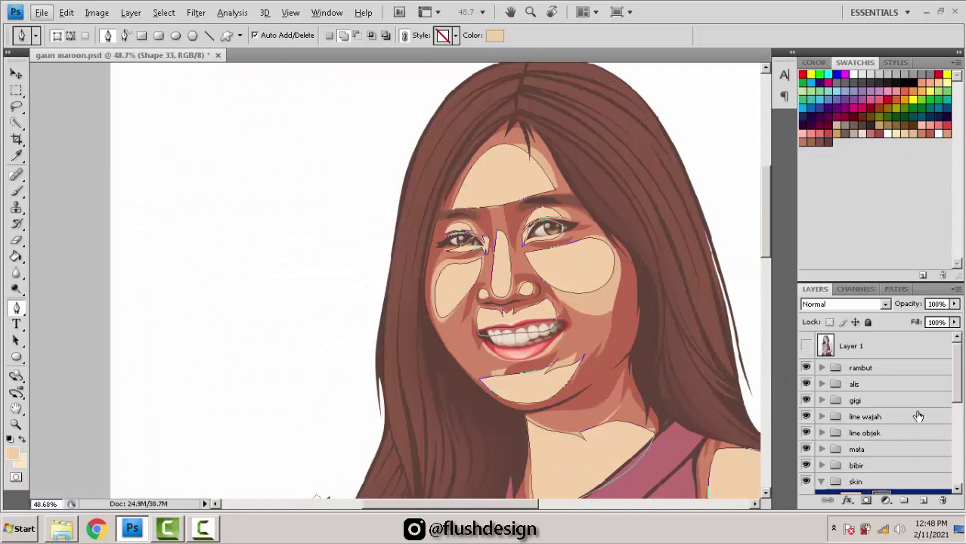
click(918, 417)
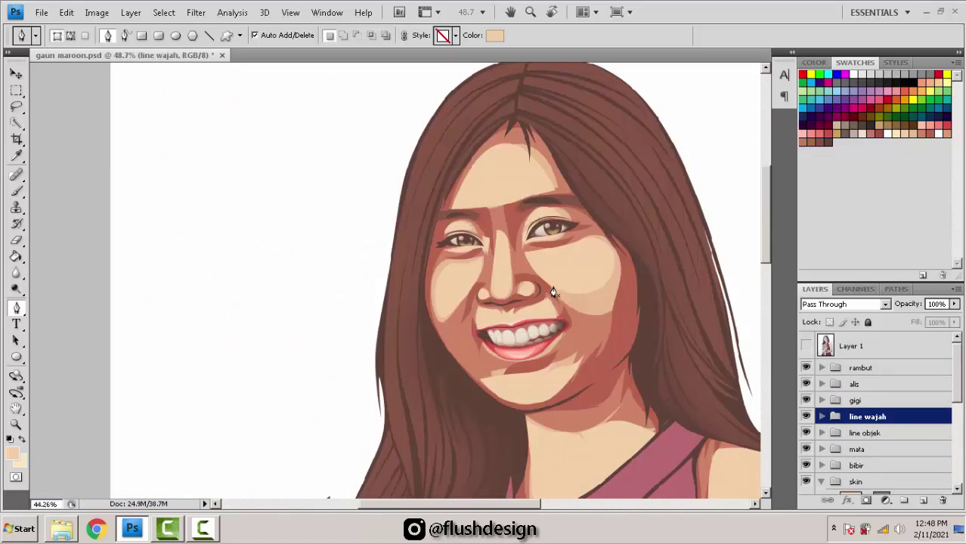
scroll(572, 260, down, 2)
drag(500, 250, 517, 212)
scroll(517, 211, down, 1)
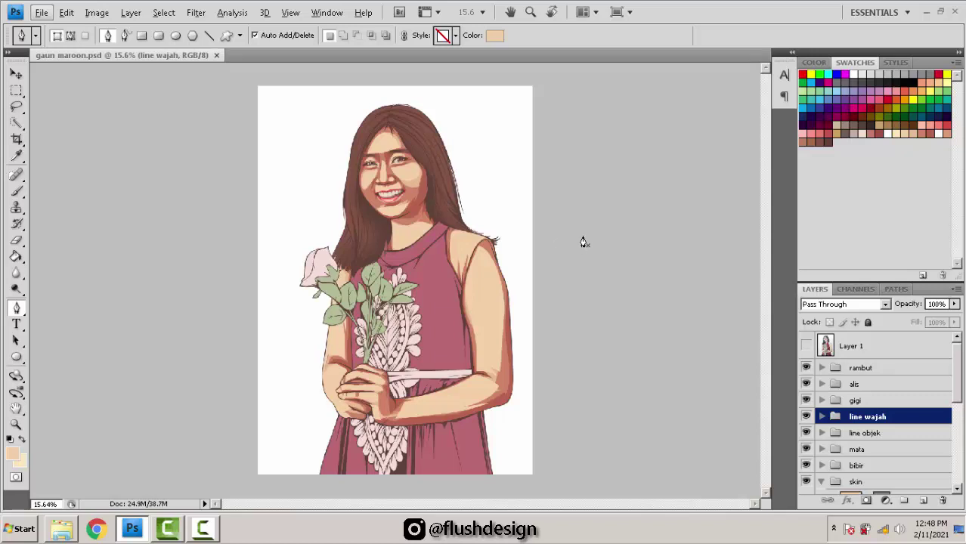
Step: Set the Shape 33 highlight layer's opacity to 90% and save the document
scroll(401, 164, up, 1)
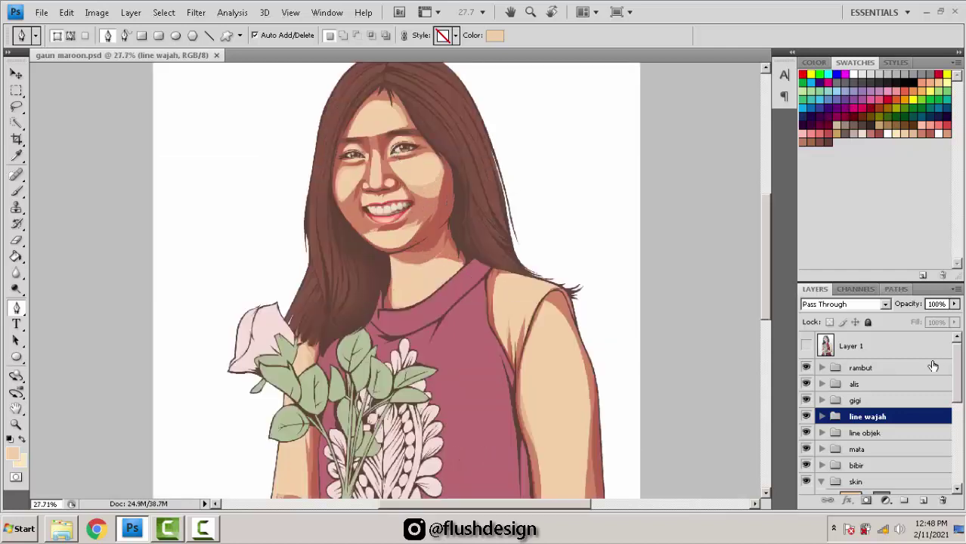
scroll(927, 370, down, 5)
scroll(929, 384, up, 2)
click(921, 391)
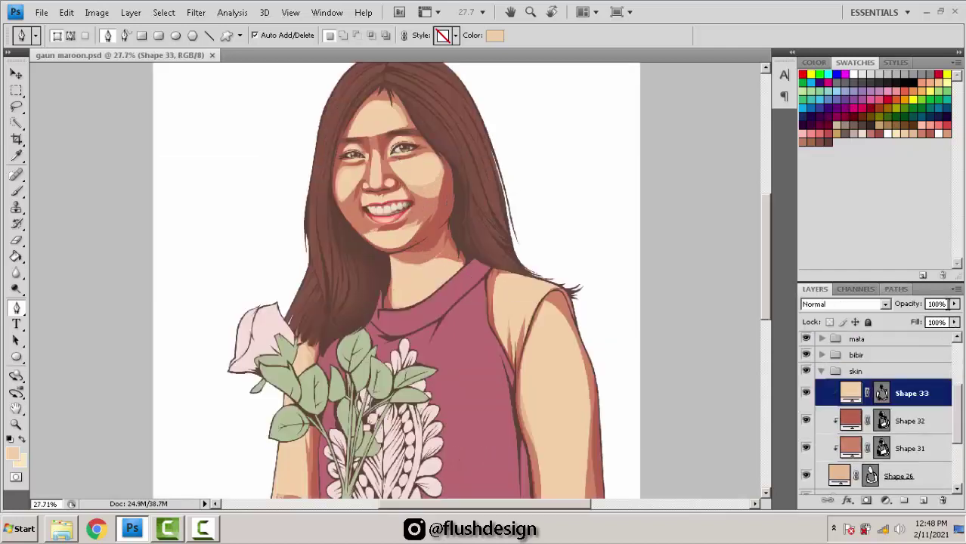
drag(947, 304, 874, 310)
text(90)
key(Return)
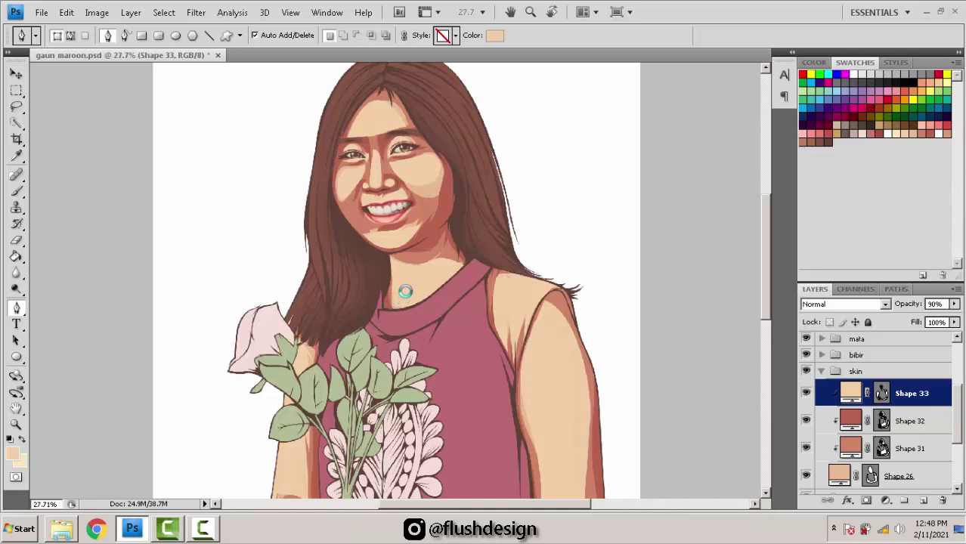
key(ctrl+s)
scroll(422, 207, up, 3)
drag(400, 150, 423, 218)
scroll(424, 222, up, 2)
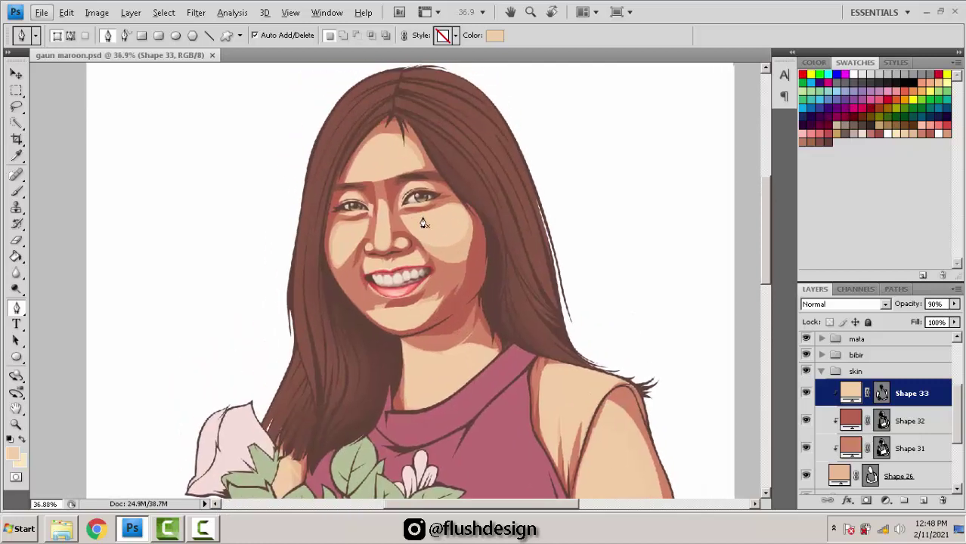
Step: Swap the foreground and background colours to get the lighter skin tone and show the Layer 1 reference photo
key(alt+h)
key(alt+t)
key(Escape)
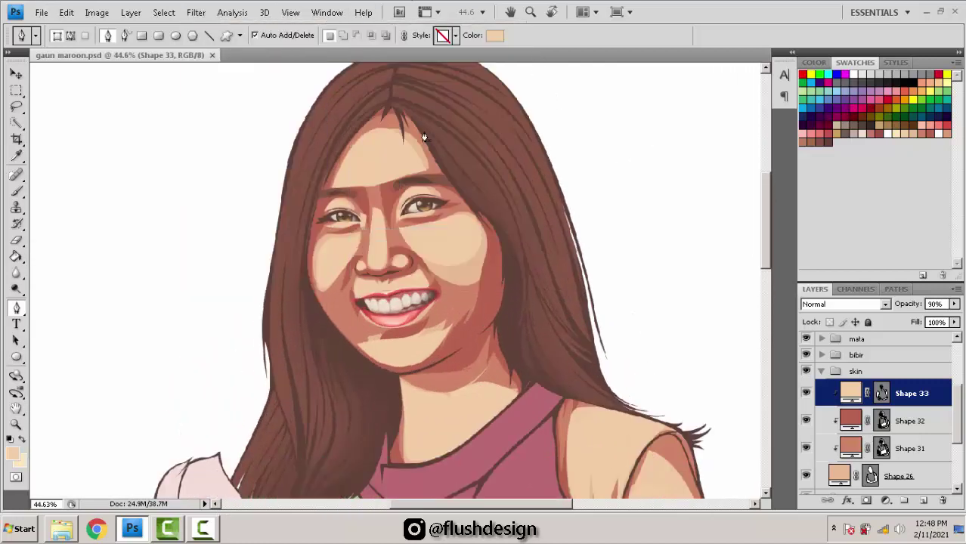
scroll(388, 147, up, 3)
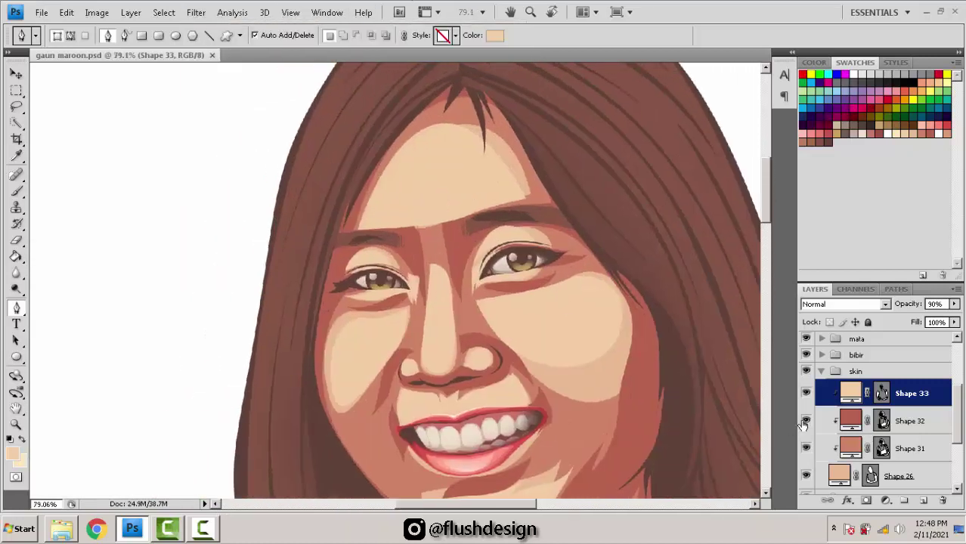
click(23, 440)
scroll(823, 398, up, 3)
click(805, 346)
scroll(363, 209, up, 2)
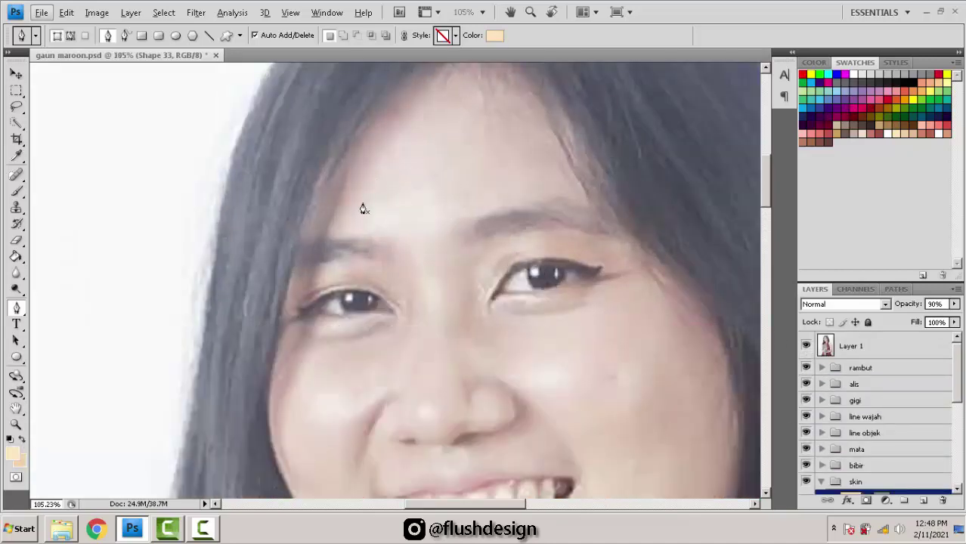
Step: Start a new lighter highlight shape on the forehead with an arched upper edge spanning between the two eyebrows
click(338, 235)
drag(420, 103, 476, 88)
click(525, 201)
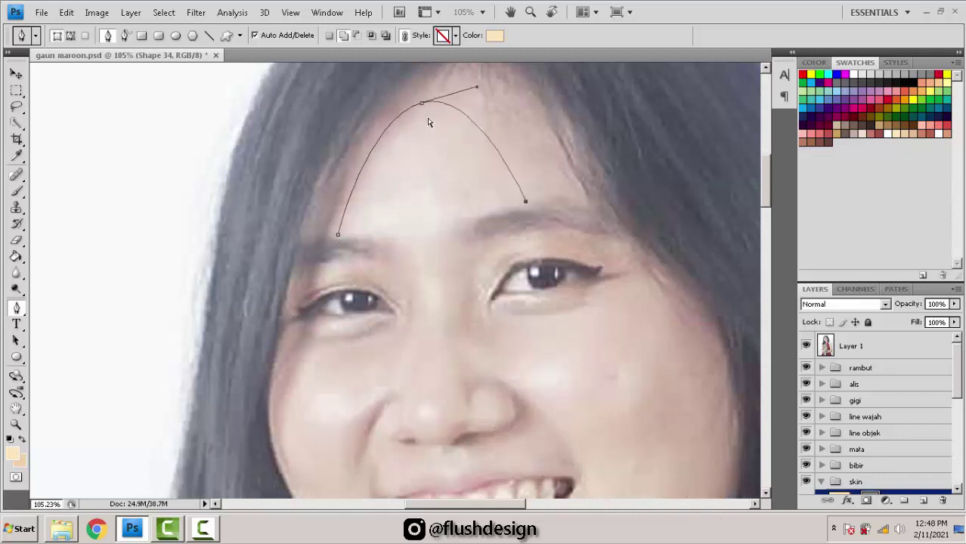
drag(420, 102, 416, 115)
click(422, 230)
key(ctrl+z)
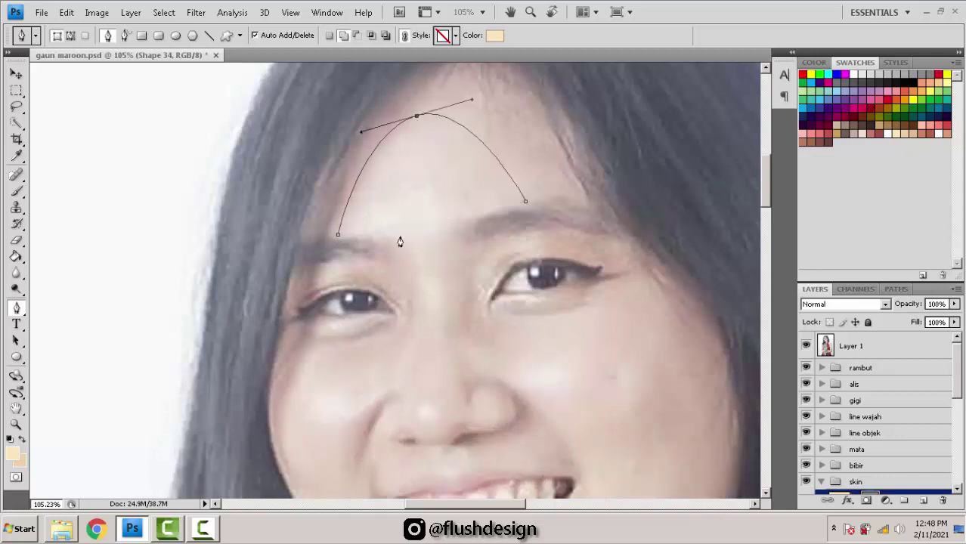
key(ctrl+z)
right_click(387, 239)
click(464, 223)
key(ctrl+z)
Step: Close the forehead highlight along a gently curved lower edge above the eyebrows and clip its layer to the one below
drag(422, 231, 374, 243)
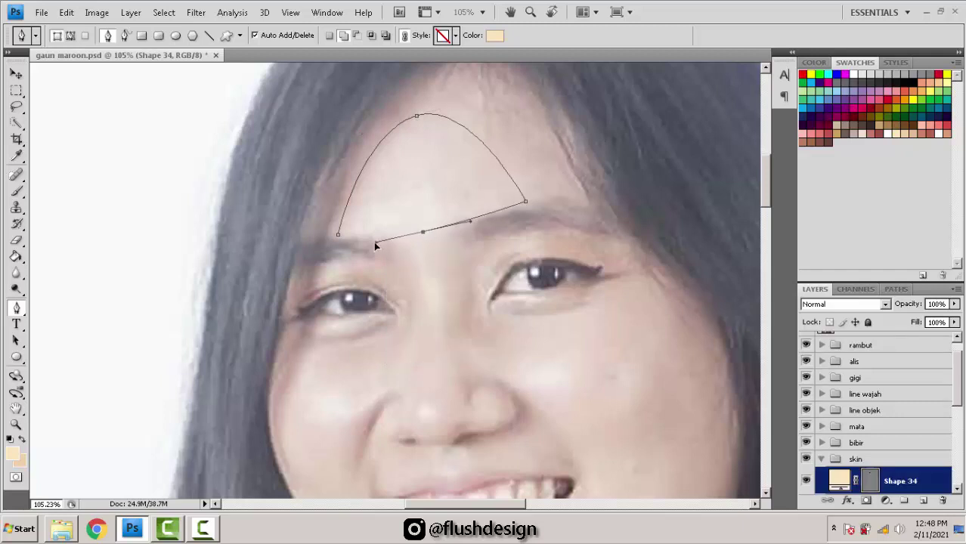
click(337, 236)
ctrl+drag(473, 220, 483, 218)
key(Return)
drag(586, 260, 592, 227)
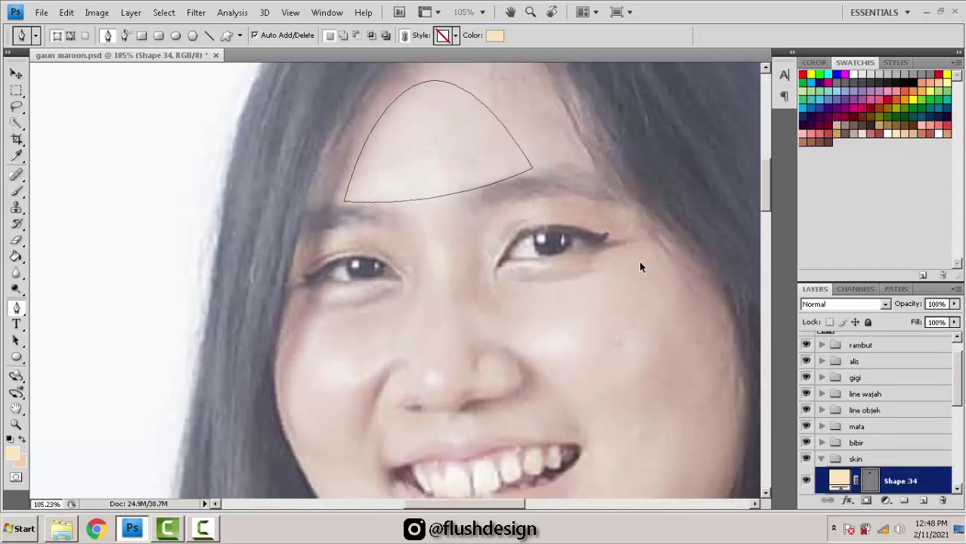
scroll(529, 268, down, 1)
scroll(455, 270, right, 2)
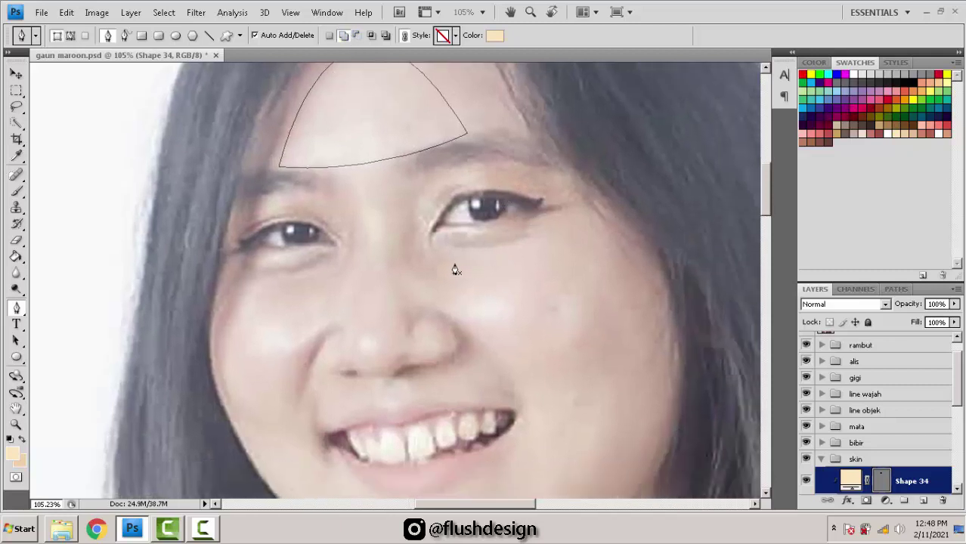
Step: Trace a narrow vertical highlight down the nose bridge with a rounded upper end and close the path
drag(367, 267, 361, 299)
key(ctrl+z)
click(358, 318)
click(381, 313)
drag(385, 239, 386, 198)
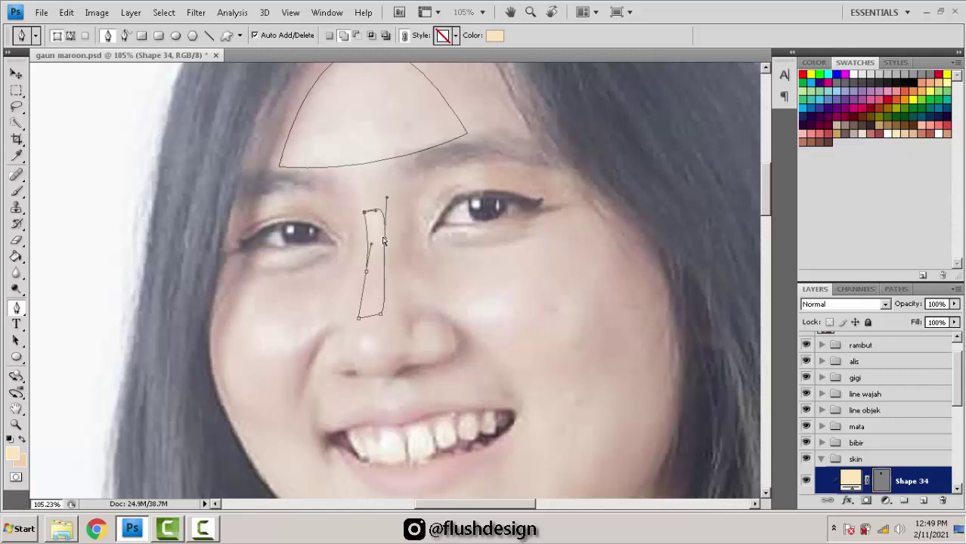
key(Return)
Step: Add a circular highlight on the tip of the nose with the Ellipse tool
scroll(369, 305, up, 2)
click(16, 357)
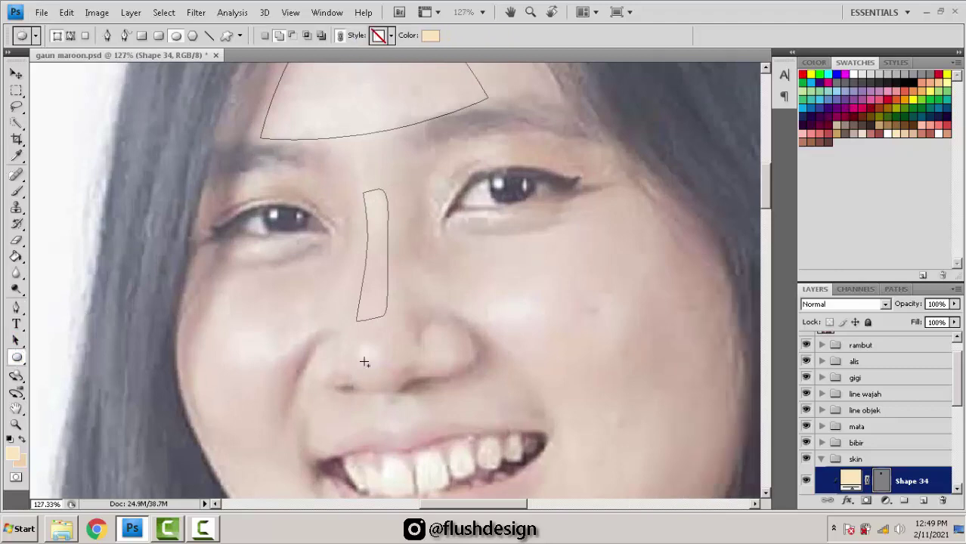
drag(349, 326, 396, 373)
drag(354, 324, 402, 372)
Step: Trace small teardrop-shaped highlights on both nostril wings with the Pen tool
click(16, 308)
scroll(448, 334, down, 1)
click(423, 339)
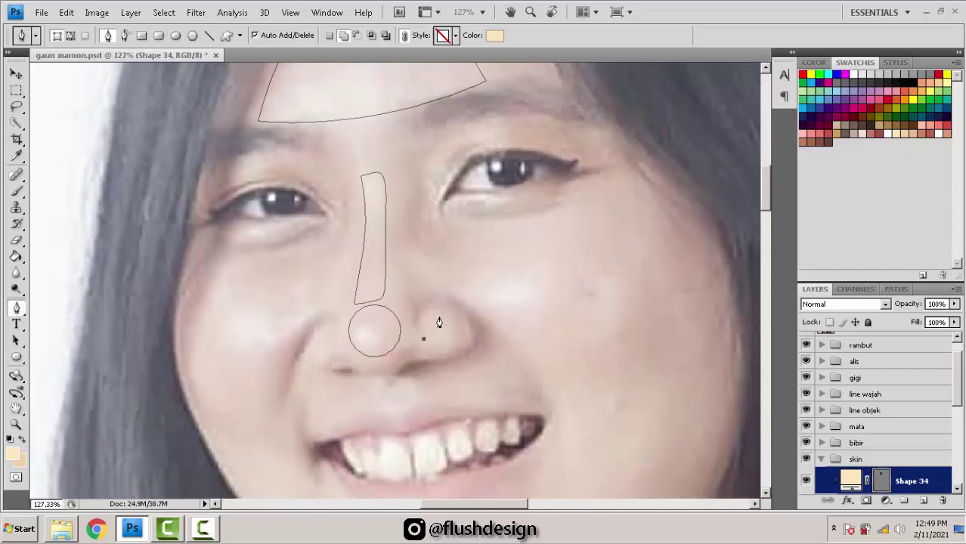
key(ctrl+z)
drag(448, 313, 392, 335)
drag(334, 353, 355, 344)
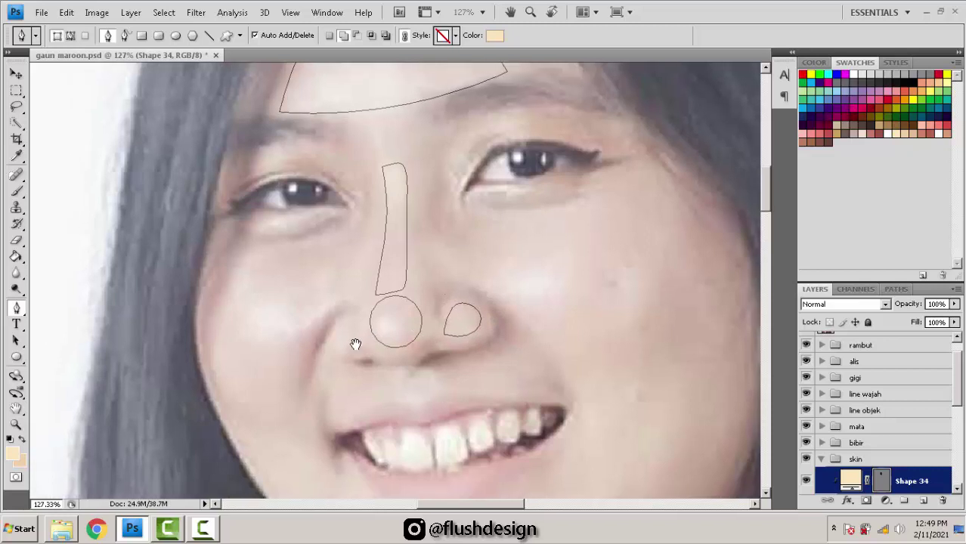
click(363, 346)
drag(382, 340, 392, 323)
Step: Trace a large rounded highlight on the right-hand cheek, tapering to a point beneath the inner eye corner
drag(503, 253, 442, 267)
click(413, 248)
drag(530, 222, 580, 181)
key(ctrl+z)
key(ctrl+z)
drag(626, 278, 604, 383)
key(ctrl+z)
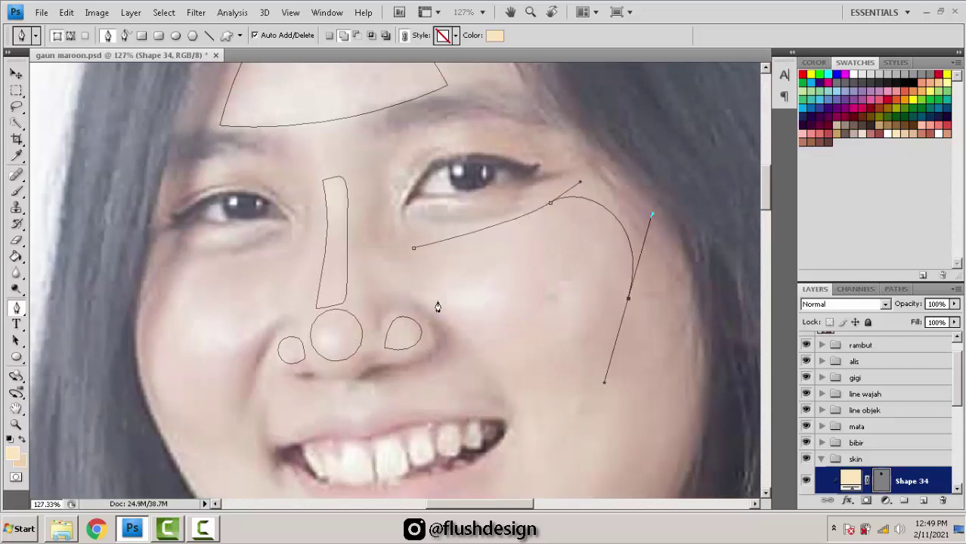
click(413, 248)
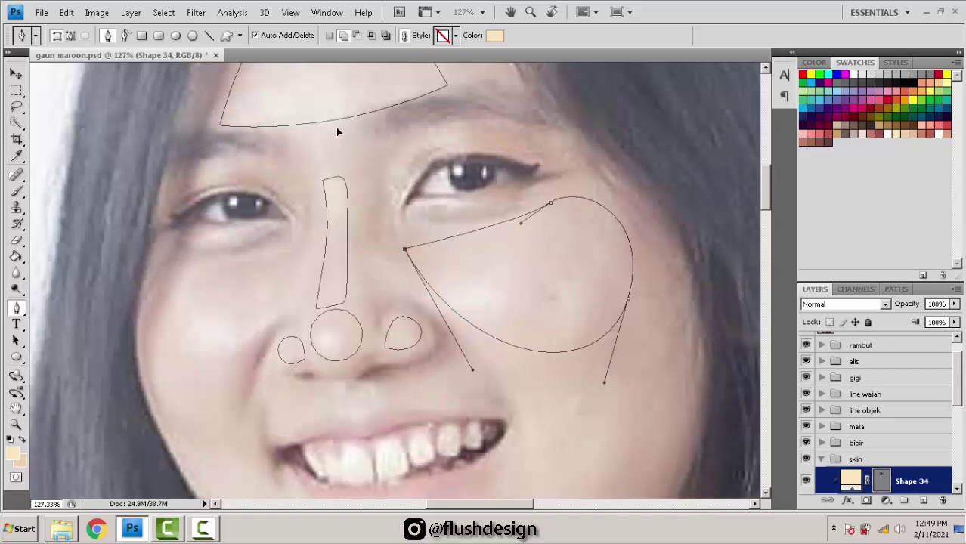
Step: Trace a rounded highlight on the left-hand cheek that ends in a point beneath the inner eye corner
drag(297, 265, 427, 244)
drag(378, 223, 340, 216)
key(ctrl+z)
drag(330, 322, 341, 387)
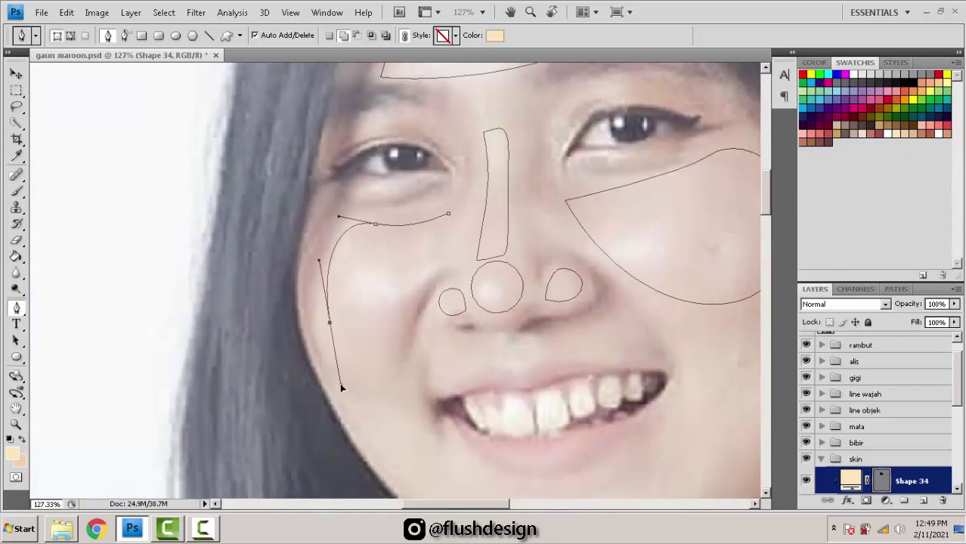
drag(428, 275, 451, 219)
click(448, 214)
Step: Trace the highlight between nose and upper lip with two pointed notches along its upper edge, closing it across the teeth
scroll(491, 227, down, 2)
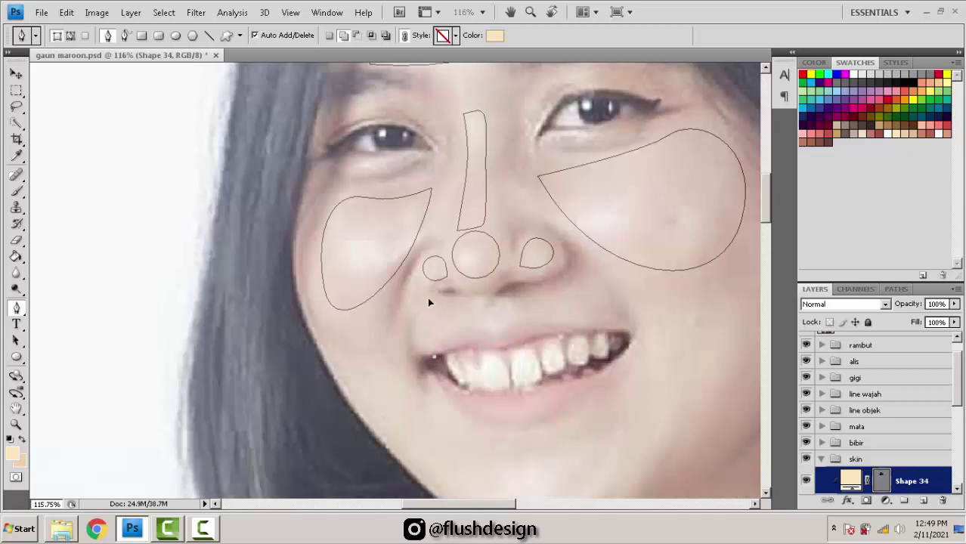
alt+click(428, 306)
scroll(441, 308, up, 1)
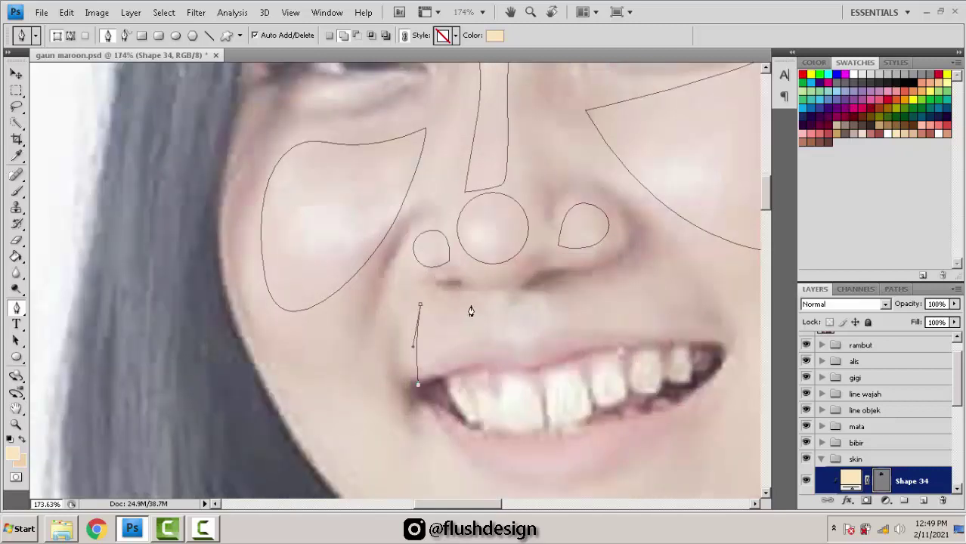
drag(469, 305, 637, 331)
click(509, 325)
click(499, 303)
click(539, 315)
key(ctrl+z)
click(565, 327)
click(552, 312)
key(ctrl+z)
drag(718, 348, 745, 338)
click(417, 384)
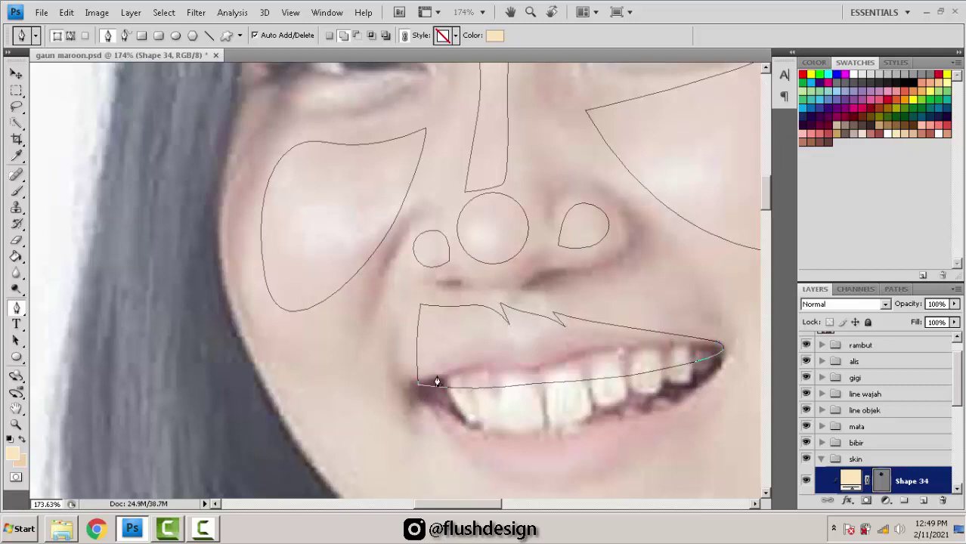
Step: Trace a crescent-shaped highlight on the chin below the lower lip and close the path
scroll(554, 338, down, 3)
drag(576, 447, 588, 363)
click(620, 339)
click(625, 336)
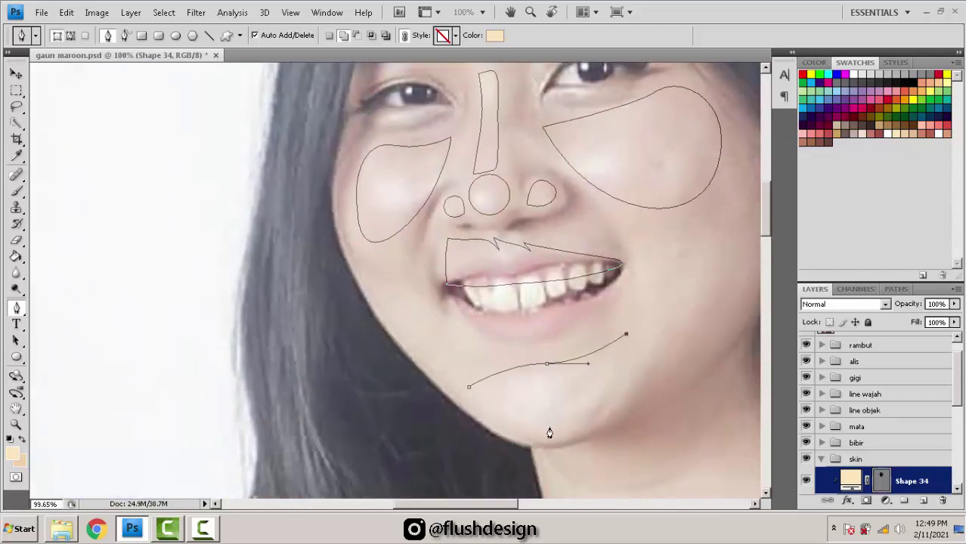
drag(548, 427, 472, 432)
click(469, 393)
Step: Start the neck highlight below the jaw, tracing its upper edge with a pointed notch under the chin
scroll(533, 390, down, 3)
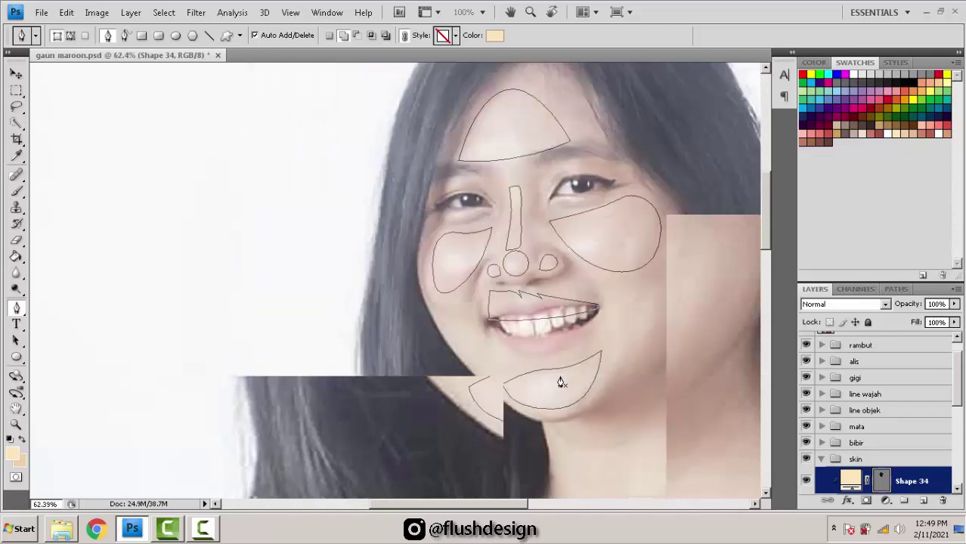
scroll(506, 363, up, 2)
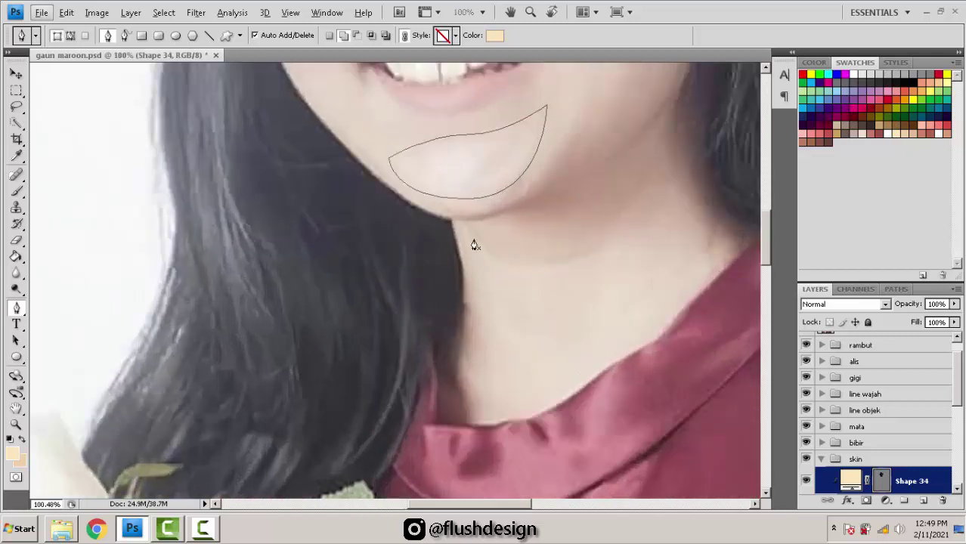
click(466, 228)
drag(532, 263, 561, 270)
key(ctrl+z)
click(583, 276)
click(559, 262)
drag(625, 249, 661, 243)
Step: Continue the neck highlight along the dress collar, add a pointed notch at its lower corner and close the path
drag(725, 267, 648, 354)
drag(585, 387, 544, 424)
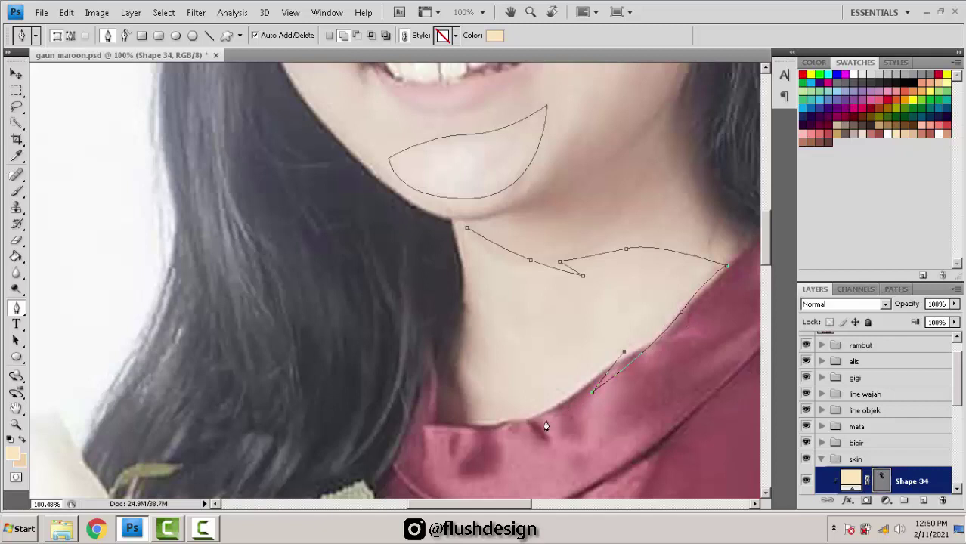
click(485, 423)
click(484, 404)
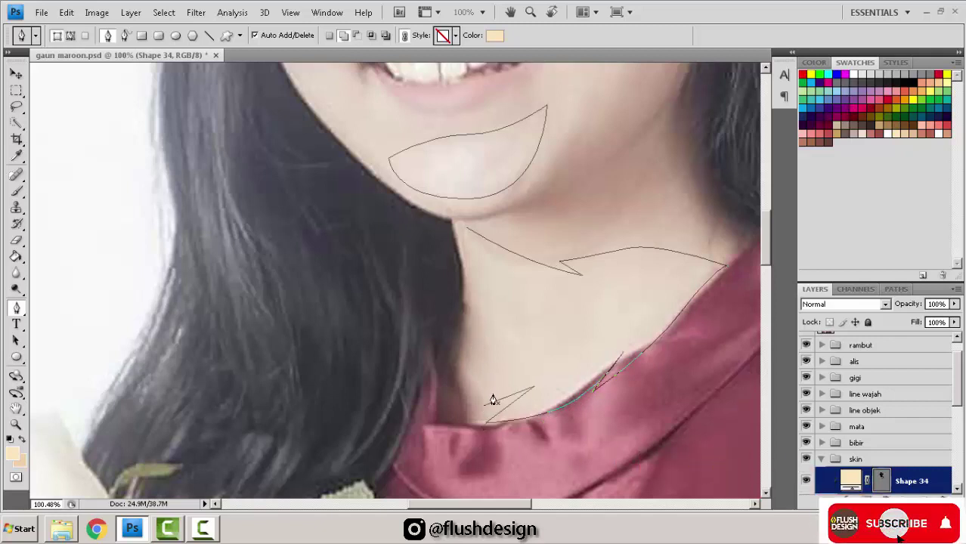
click(483, 405)
drag(475, 312, 467, 275)
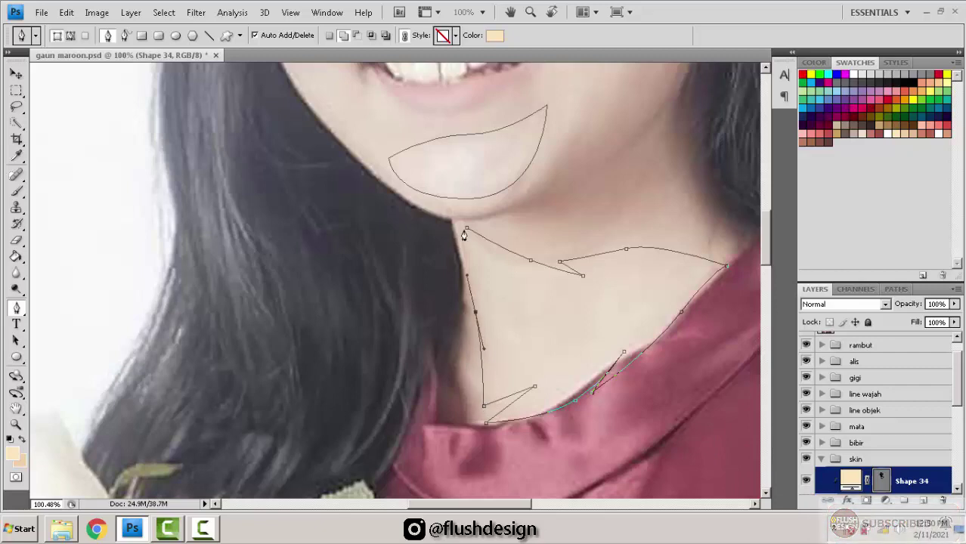
click(463, 231)
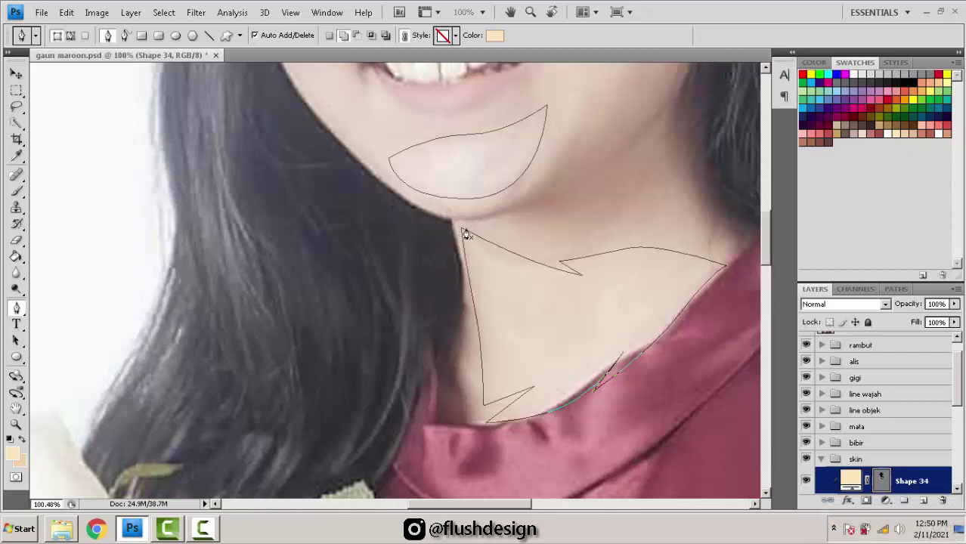
Step: Start the shoulder highlight beside the dress armhole, tracing its inner edge down to the underarm with one pointed notch
scroll(465, 231, down, 4)
drag(491, 265, 471, 255)
scroll(589, 284, up, 3)
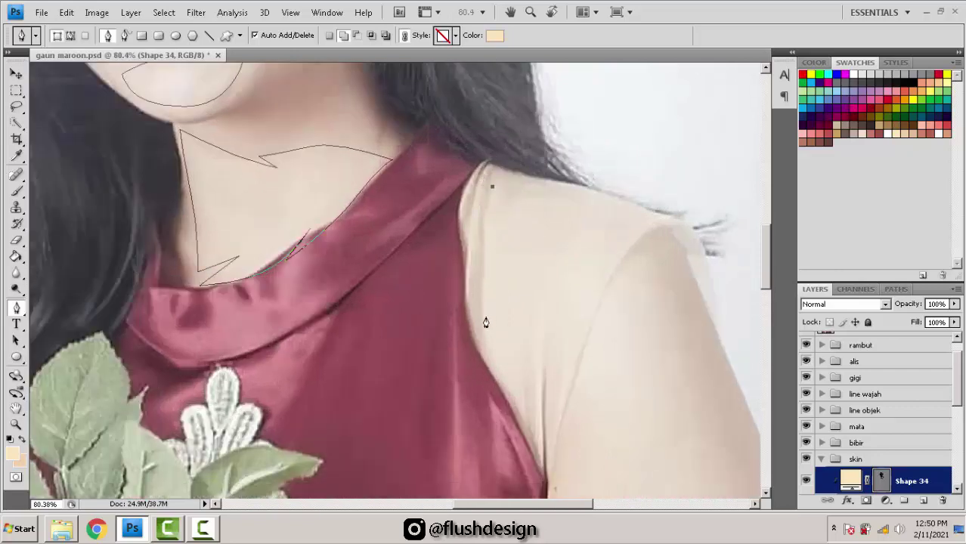
drag(485, 235, 484, 270)
click(486, 316)
drag(511, 296, 488, 240)
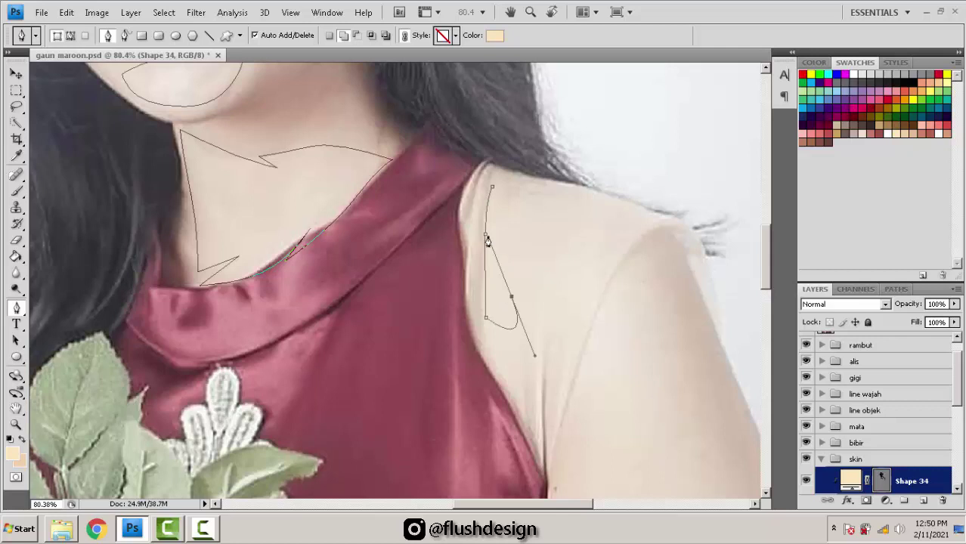
key(ctrl+z)
click(497, 287)
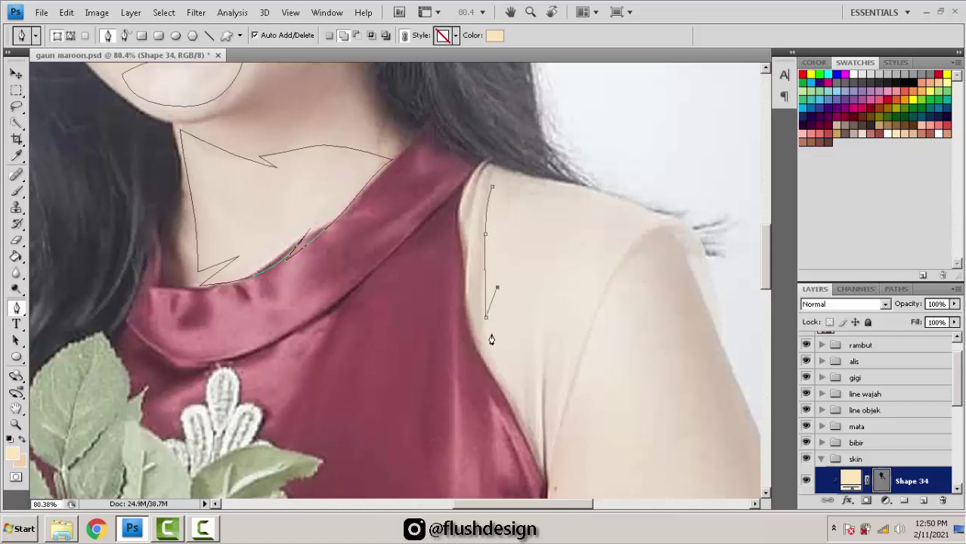
drag(492, 334, 492, 353)
click(513, 394)
key(ctrl+z)
click(530, 415)
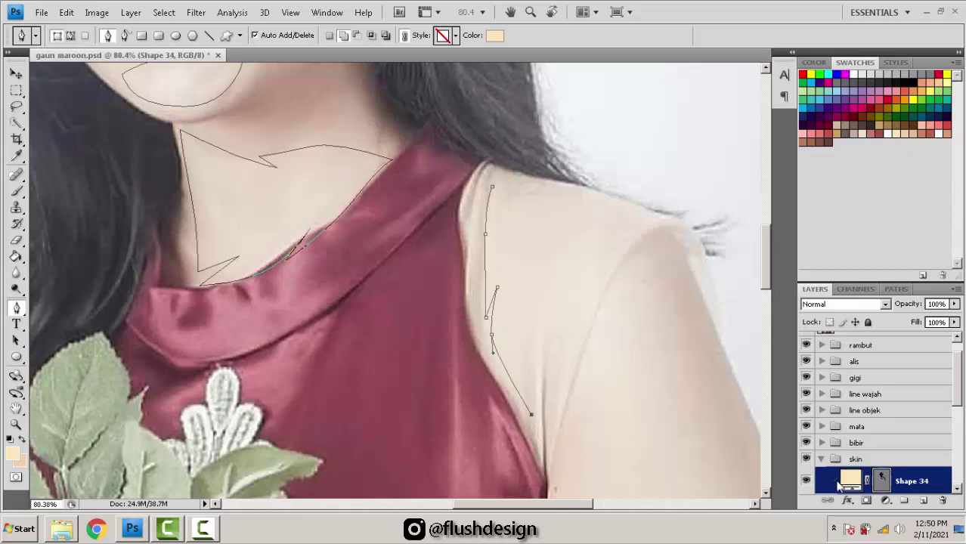
click(834, 528)
right_click(846, 448)
click(819, 435)
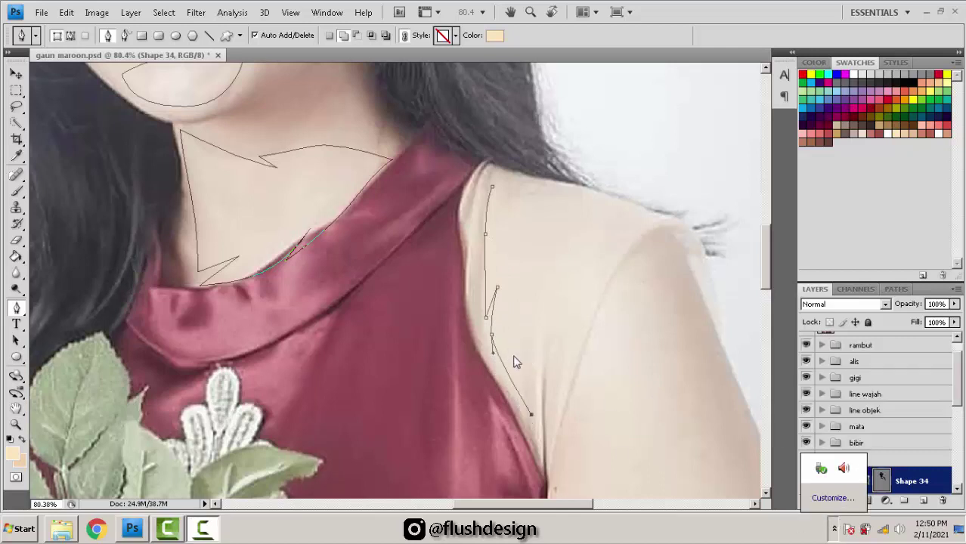
Step: Continue the shoulder highlight near the armpit with two tall, narrow pointed notches following the skin folds
drag(537, 323, 541, 307)
click(547, 290)
drag(541, 349, 539, 378)
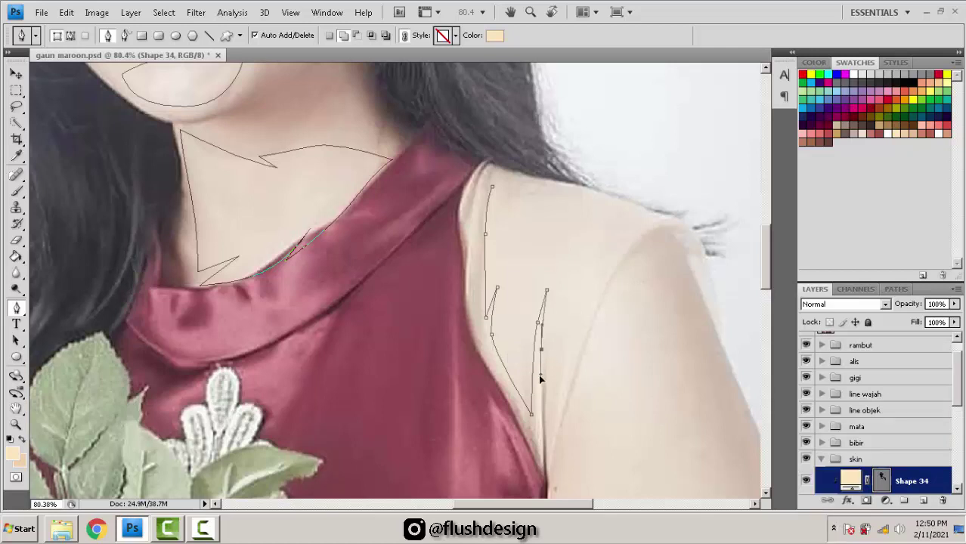
click(541, 444)
click(555, 330)
click(558, 420)
Step: Trace the shoulder highlight's outer edge up to the shoulder top, notch the upper edge and close the path
drag(600, 287, 621, 250)
drag(657, 220, 528, 218)
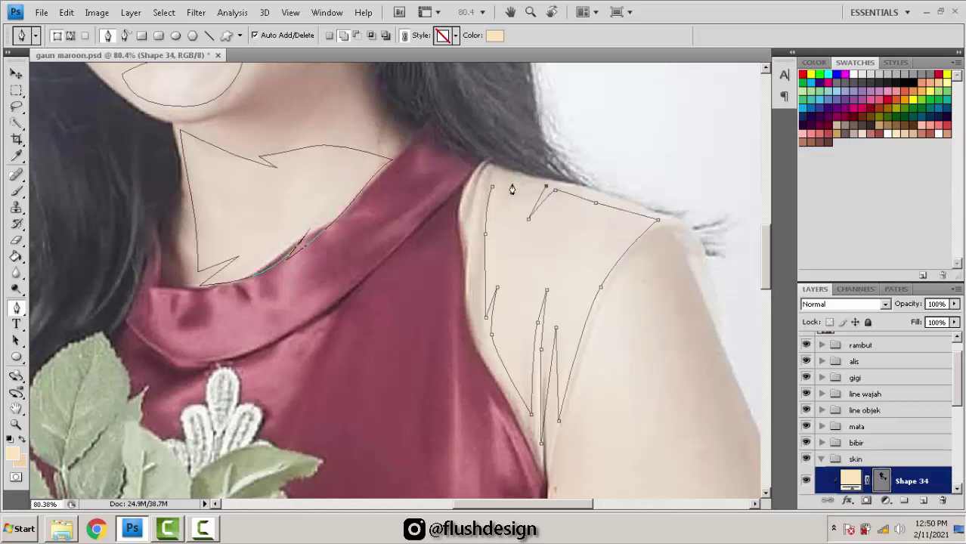
drag(518, 184, 511, 183)
click(492, 186)
Step: Start the upper-arm highlight below the shoulder and trace its inner edge along the dress down to the elbow crease
drag(657, 301, 518, 183)
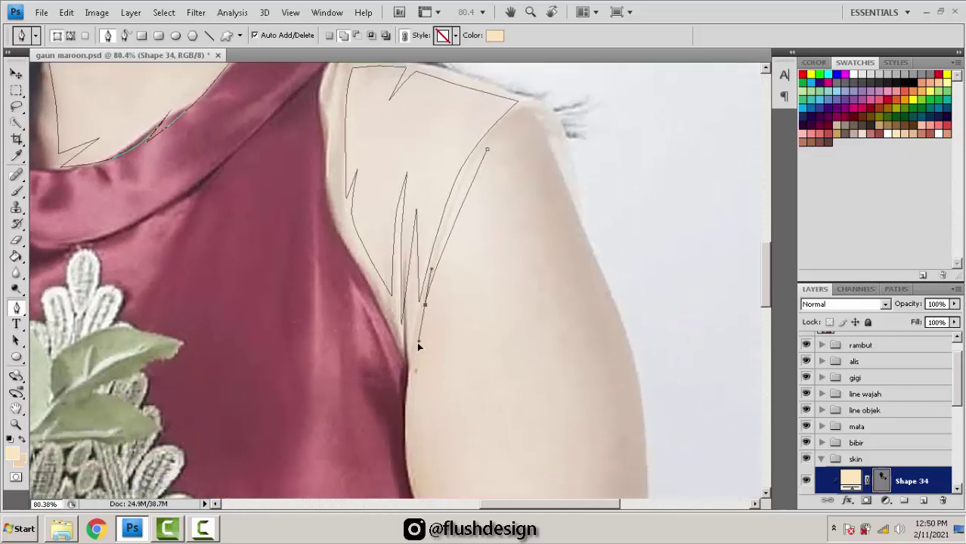
drag(420, 416, 416, 219)
drag(432, 291, 454, 365)
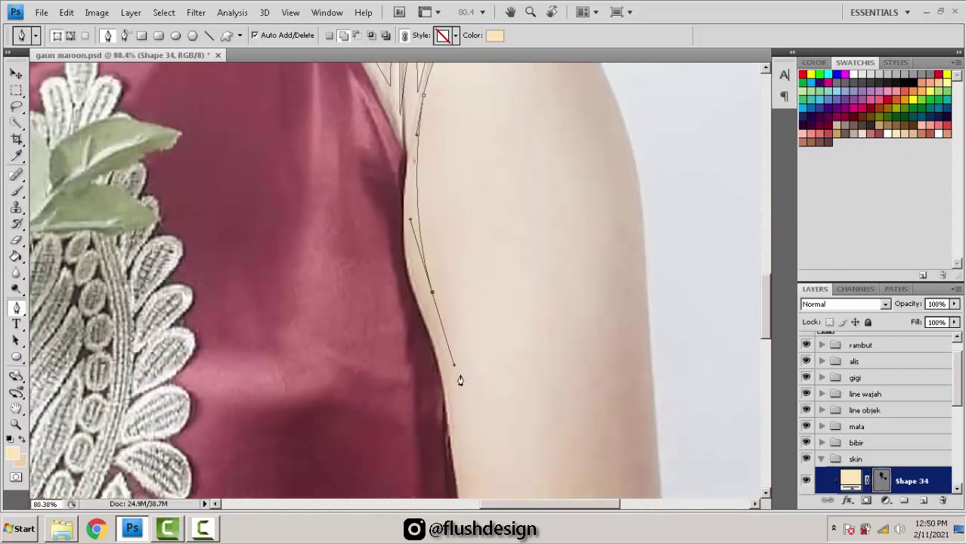
drag(486, 418, 471, 236)
drag(452, 304, 457, 370)
Step: Continue the upper-arm highlight outward across the elbow crease, adding one long, narrow pointed notch
drag(547, 415, 578, 436)
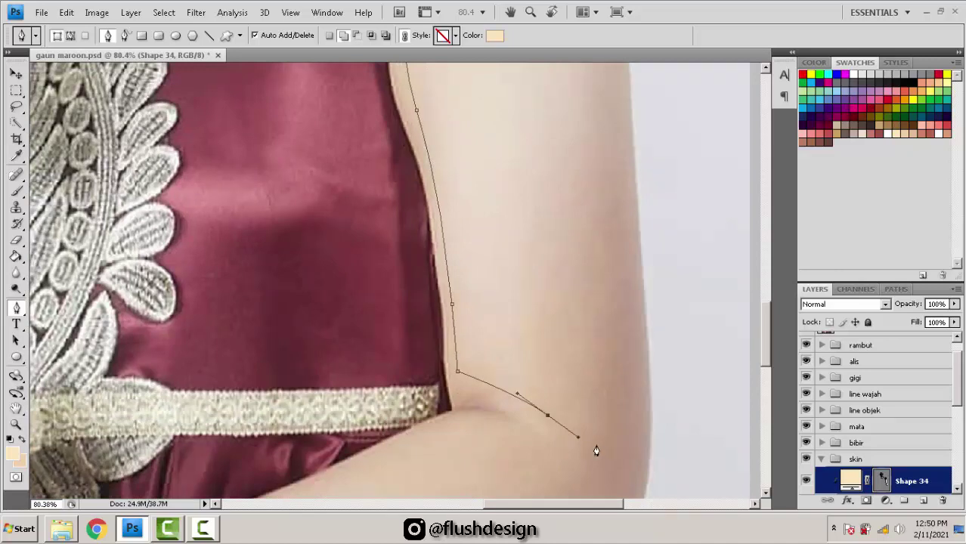
click(604, 448)
click(516, 383)
click(597, 428)
Step: Trace the upper-arm highlight's outer edge upward from the elbow and add a pointed notch below the shoulder
drag(578, 280, 576, 354)
drag(588, 265, 596, 171)
drag(593, 242, 592, 386)
drag(590, 212, 584, 163)
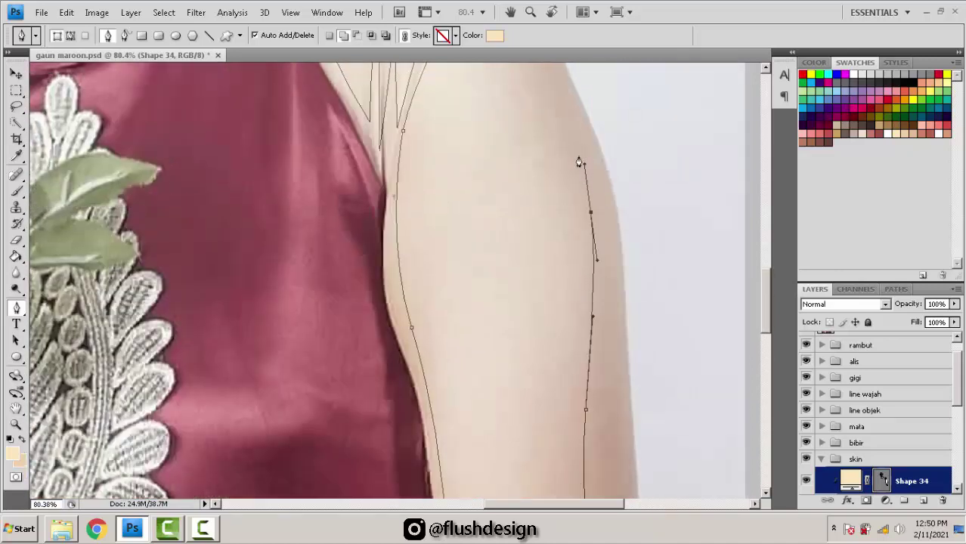
click(559, 123)
click(574, 187)
Step: Extend the upper-arm highlight's outer edge to a peak near the shoulder and close the path
drag(539, 93, 576, 252)
drag(549, 204, 534, 173)
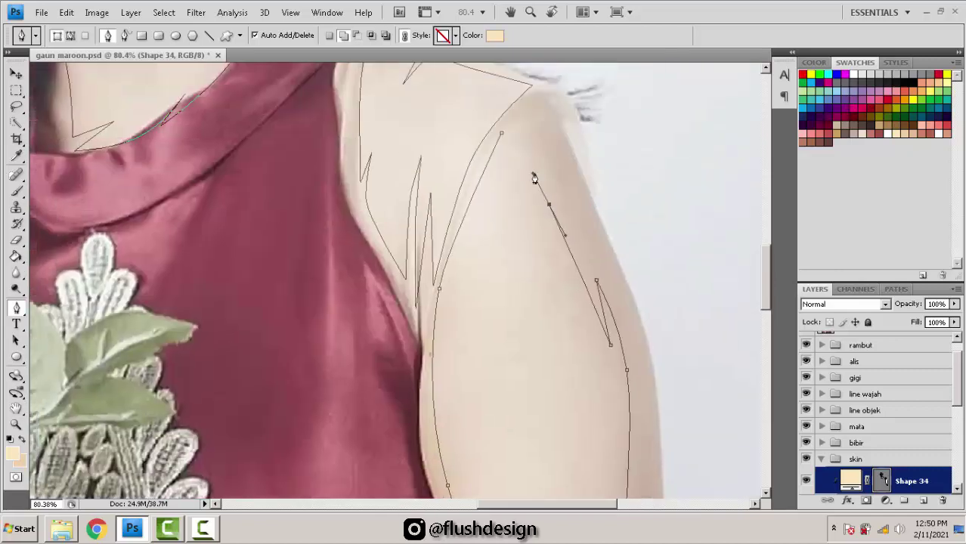
alt+click(549, 204)
click(532, 120)
click(501, 133)
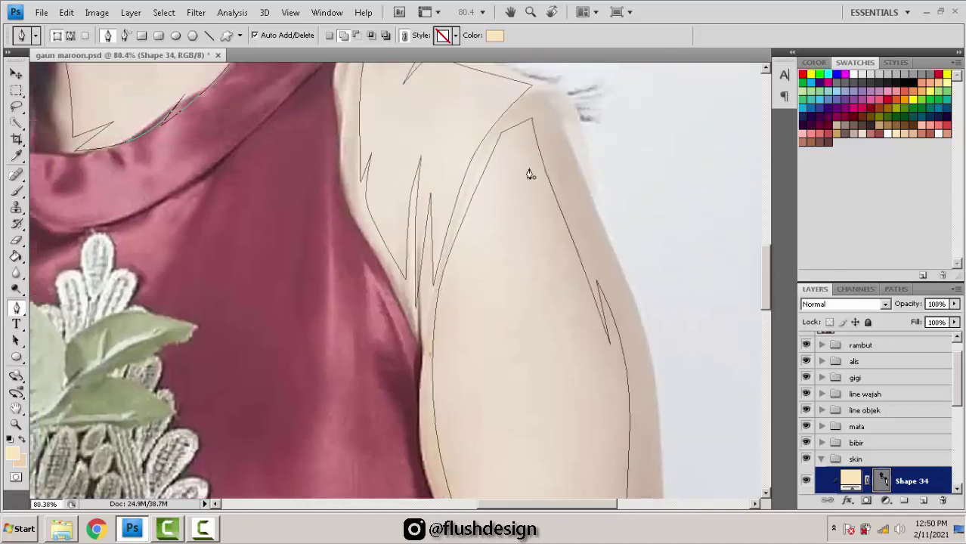
Step: Start the forearm highlight at the elbow crease, following the dress edge to the wrist with a small pointed notch
scroll(544, 217, down, 5)
drag(539, 341, 549, 308)
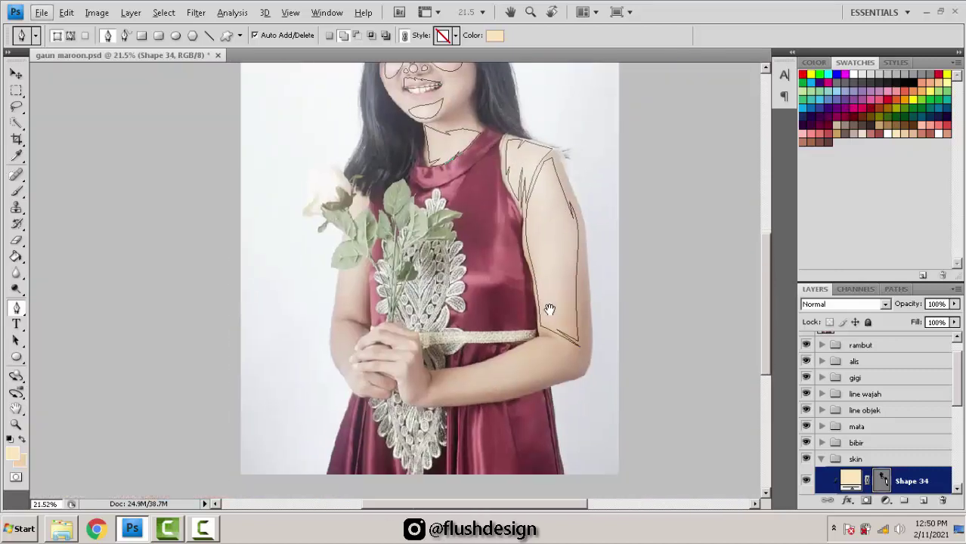
scroll(528, 377, up, 2)
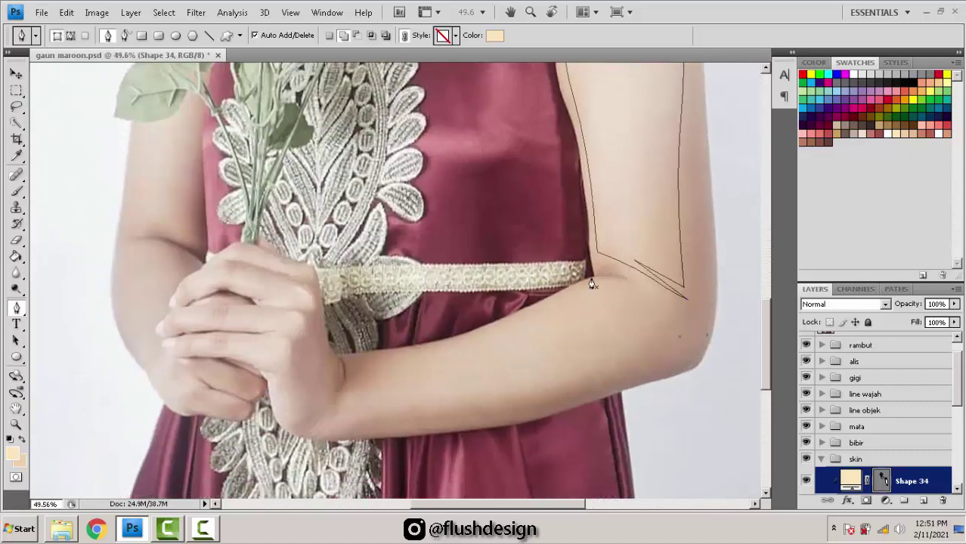
drag(493, 325, 444, 347)
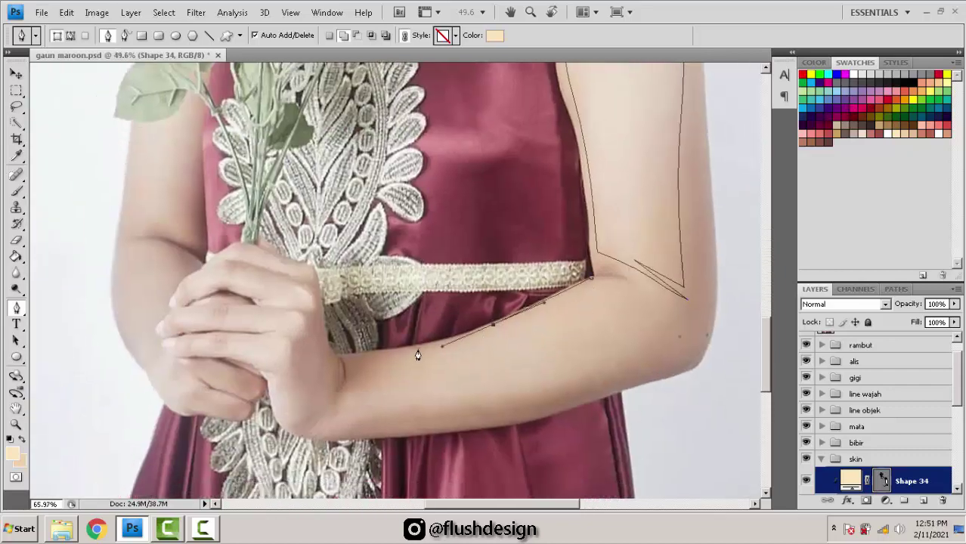
scroll(419, 349, up, 1)
click(399, 352)
key(ctrl+z)
click(373, 355)
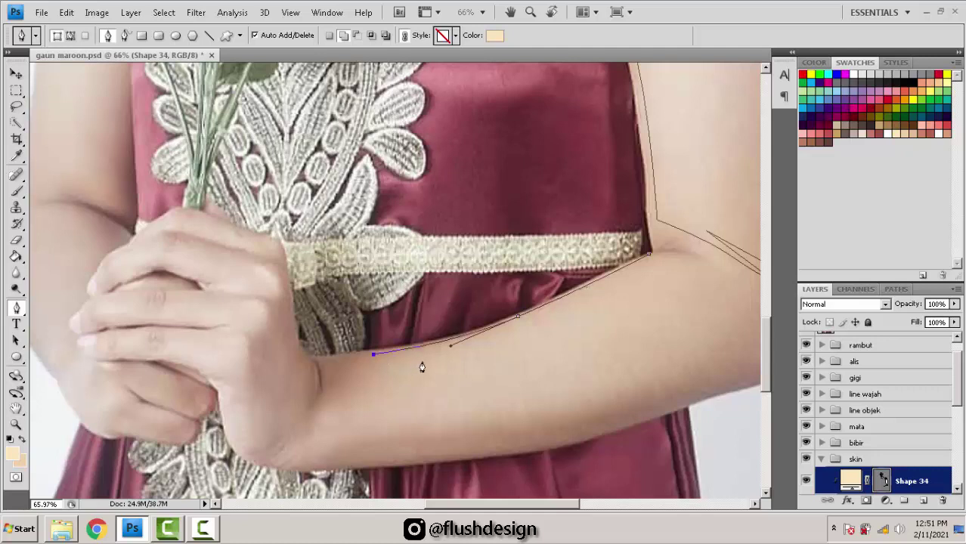
click(423, 362)
click(378, 363)
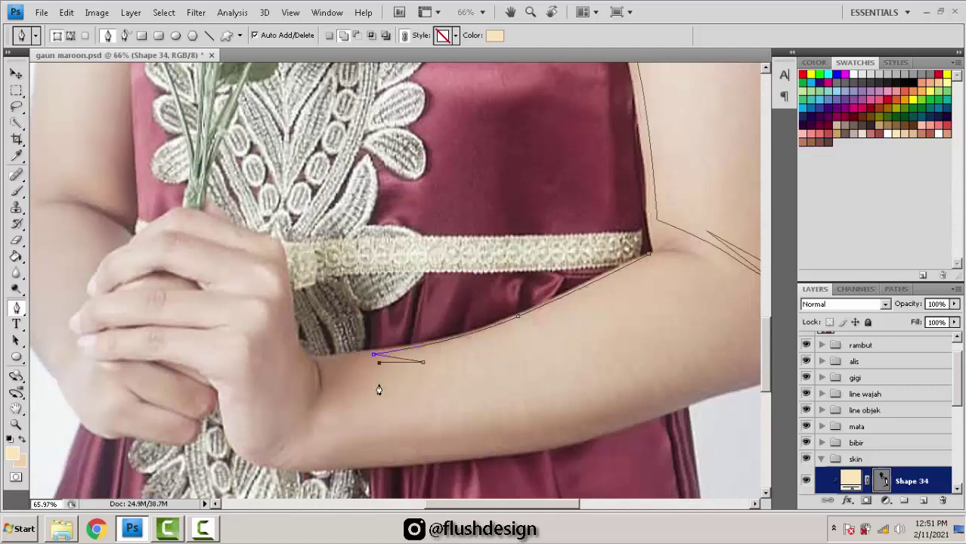
Step: Trace the forearm highlight's wrist end and lower edge, notch it near the elbow and close the path
click(340, 440)
drag(457, 414, 493, 415)
drag(617, 397, 727, 315)
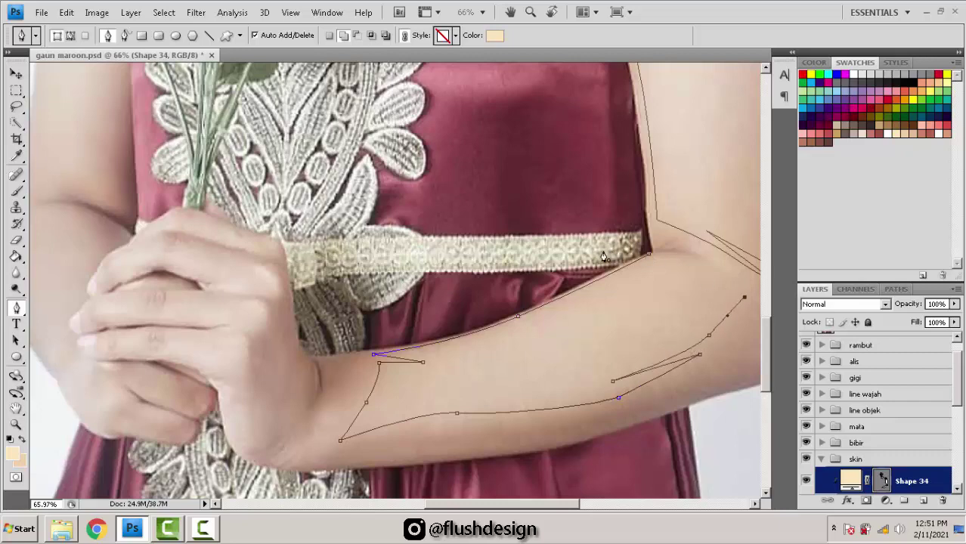
click(648, 254)
Step: Start a highlight at the clasped hand's upper knuckle and trace its top edge with two pointed notches
drag(300, 356, 462, 286)
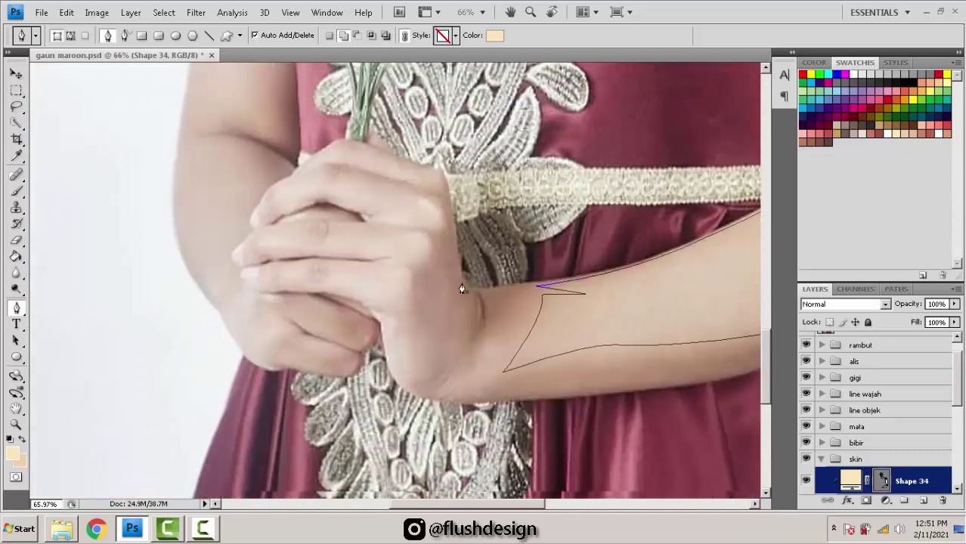
scroll(416, 213, up, 6)
click(461, 228)
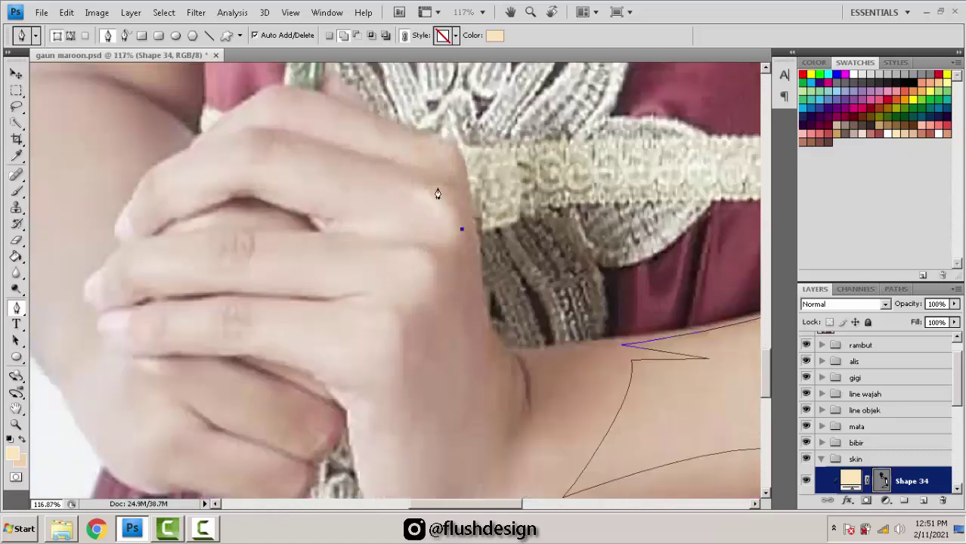
drag(438, 188, 361, 160)
click(408, 195)
click(354, 173)
click(395, 204)
drag(325, 171, 297, 160)
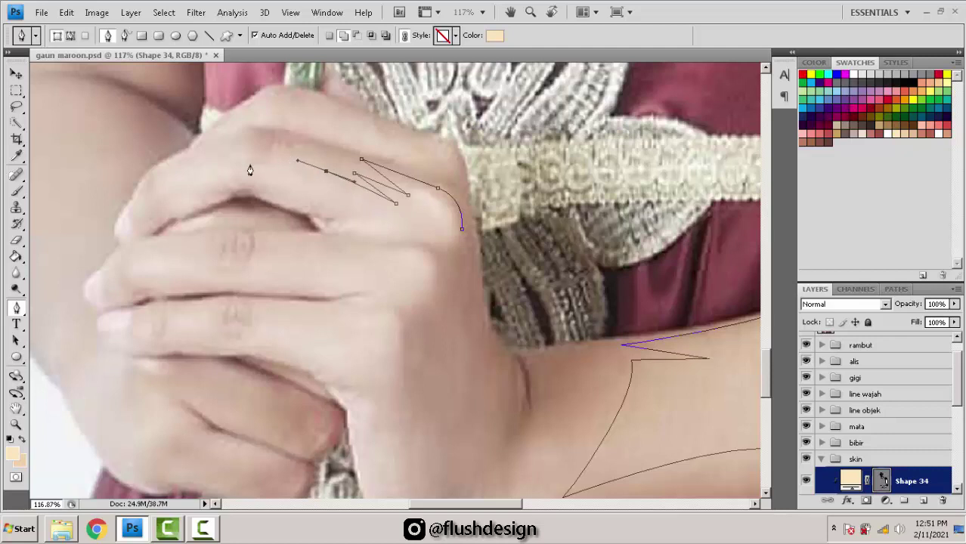
Step: Taper the upper knuckle highlight along the finger, notch its underside and close the path at the knuckle
click(249, 177)
click(311, 201)
click(370, 215)
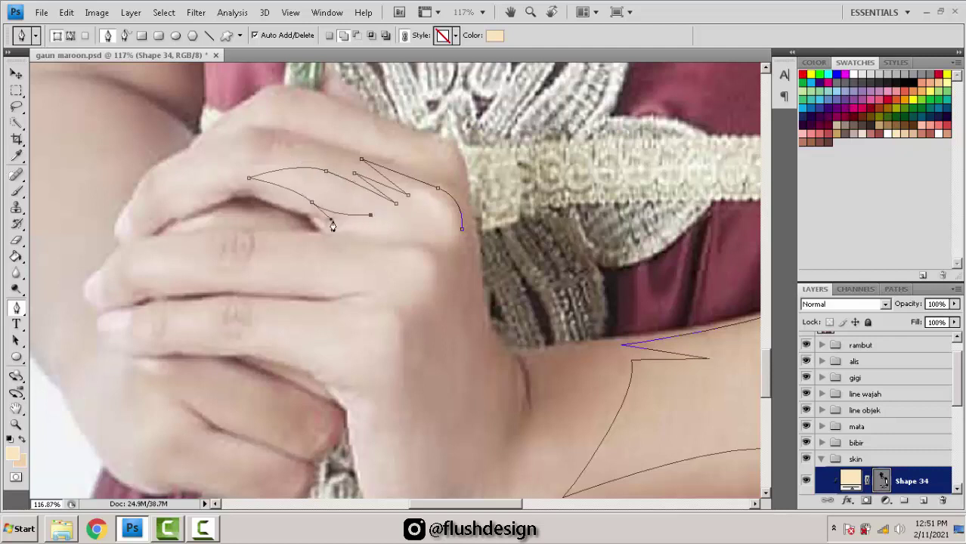
click(326, 222)
drag(395, 241, 415, 247)
click(461, 228)
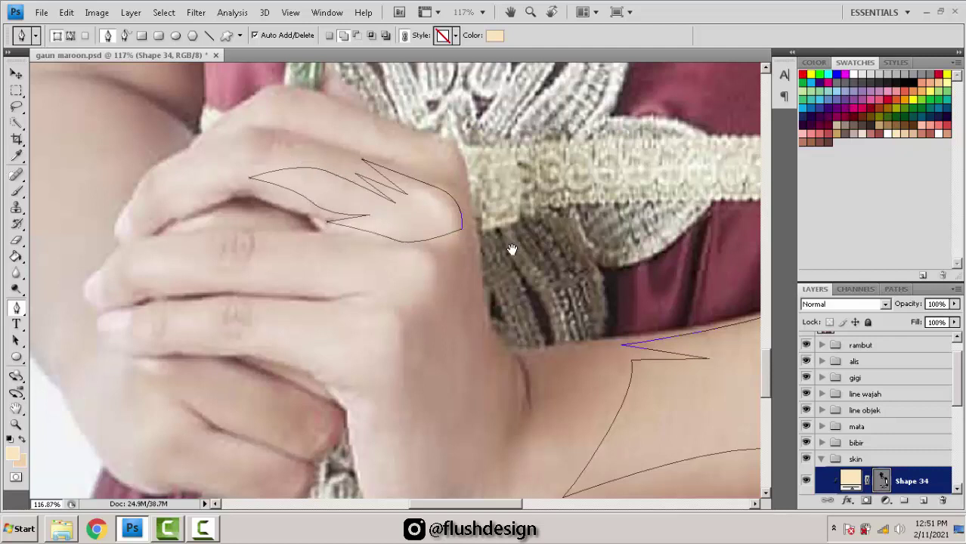
Step: Trace a closed highlight on the middle knuckle, with an upper pointed notch and a tip tapering along the finger
drag(425, 294, 509, 270)
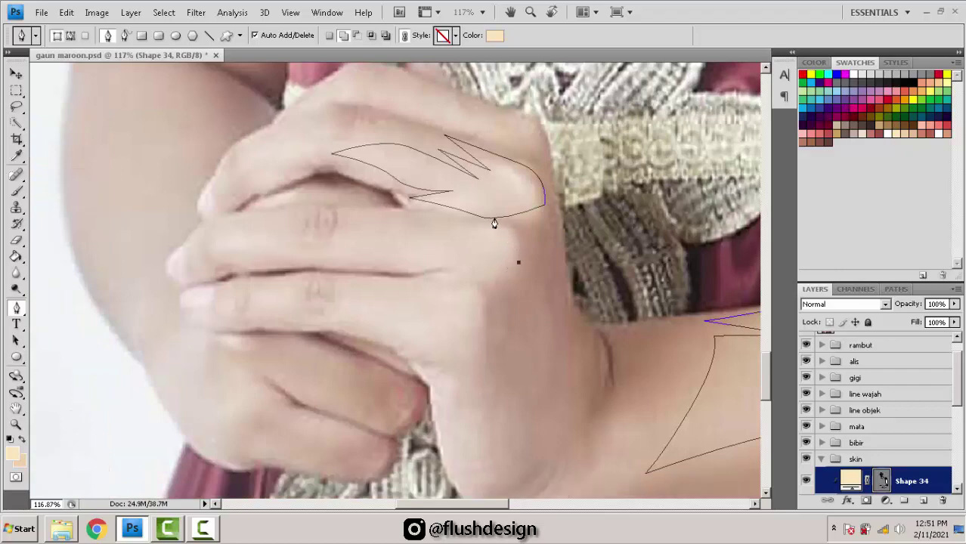
drag(507, 230, 504, 220)
click(438, 227)
drag(380, 226, 438, 236)
drag(366, 242, 335, 251)
click(352, 241)
click(316, 255)
drag(407, 265, 440, 274)
drag(519, 262, 491, 274)
Step: Start the lowest knuckle's highlight and trace its upper edge along the finger with one pointed notch
scroll(495, 233, down, 3)
click(497, 209)
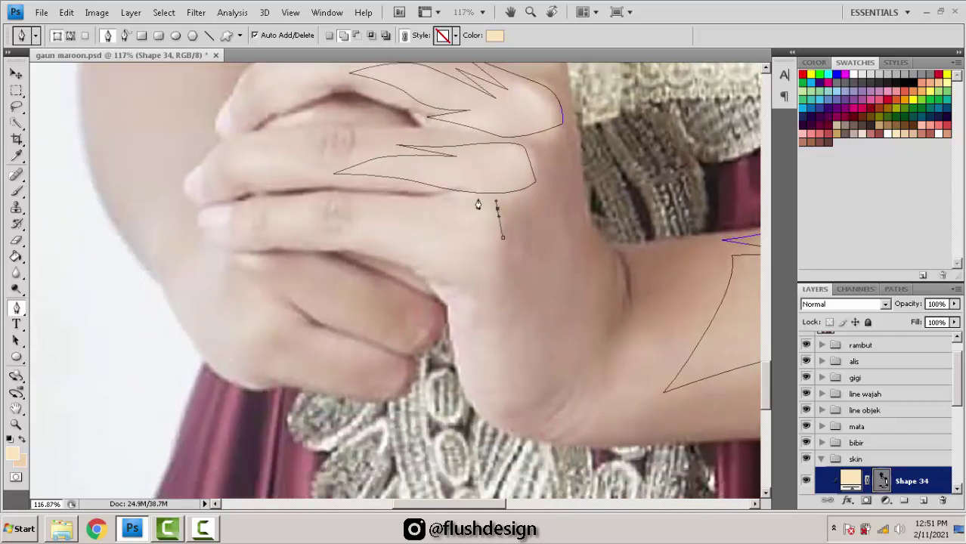
drag(440, 202, 408, 200)
click(378, 200)
click(433, 213)
Step: Trace the lowest knuckle highlight's tapered tip and underside, add a small notch and close the path
click(338, 241)
drag(432, 259, 465, 280)
key(ctrl+z)
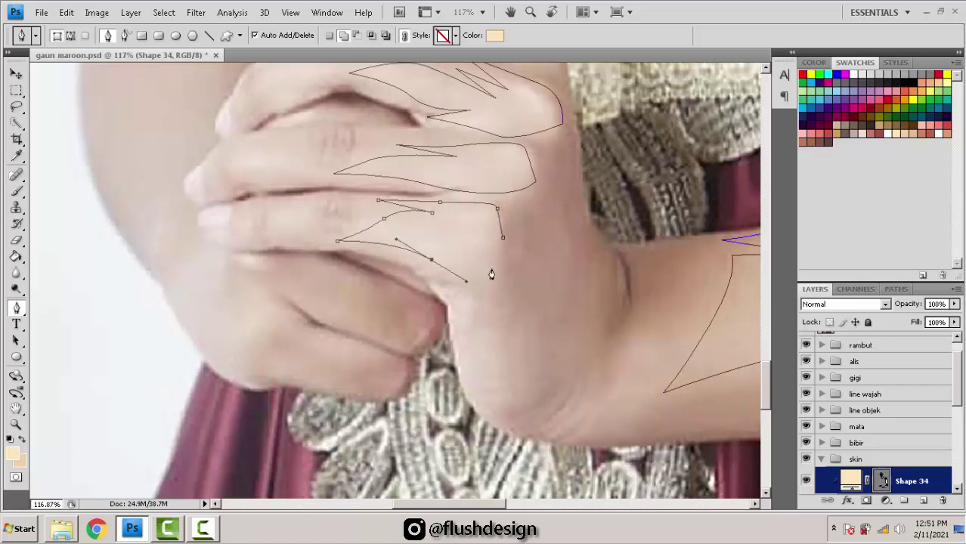
click(491, 268)
click(460, 263)
click(502, 237)
Step: Start a highlight on the hand's edge below the knuckles, tracing its inner side with pointed notches toward the wrist
scroll(436, 221, down, 3)
click(495, 225)
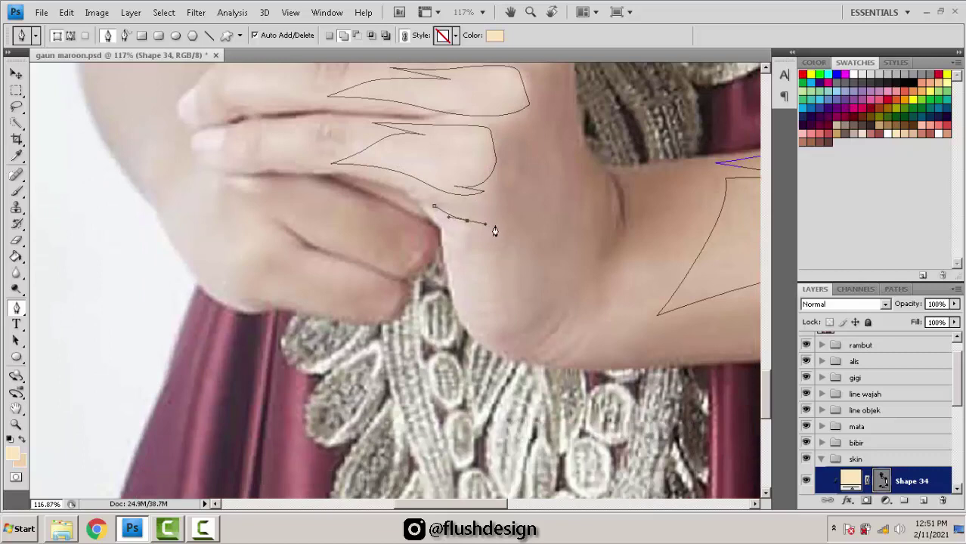
click(457, 226)
click(505, 243)
click(462, 243)
drag(495, 270, 498, 287)
click(514, 319)
drag(481, 319, 464, 327)
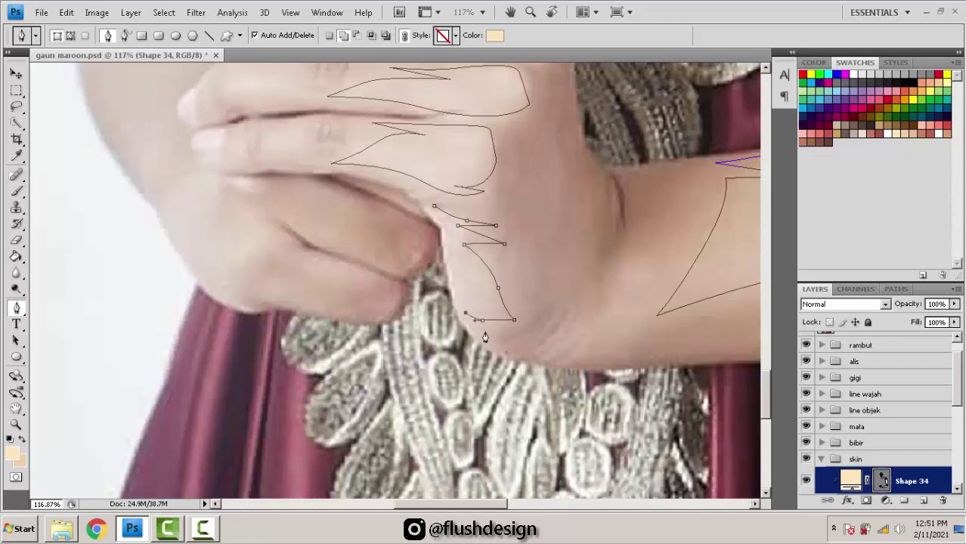
Step: Finish the hand-edge highlight near the wrist, close it over the lace and save the document
click(513, 358)
click(451, 355)
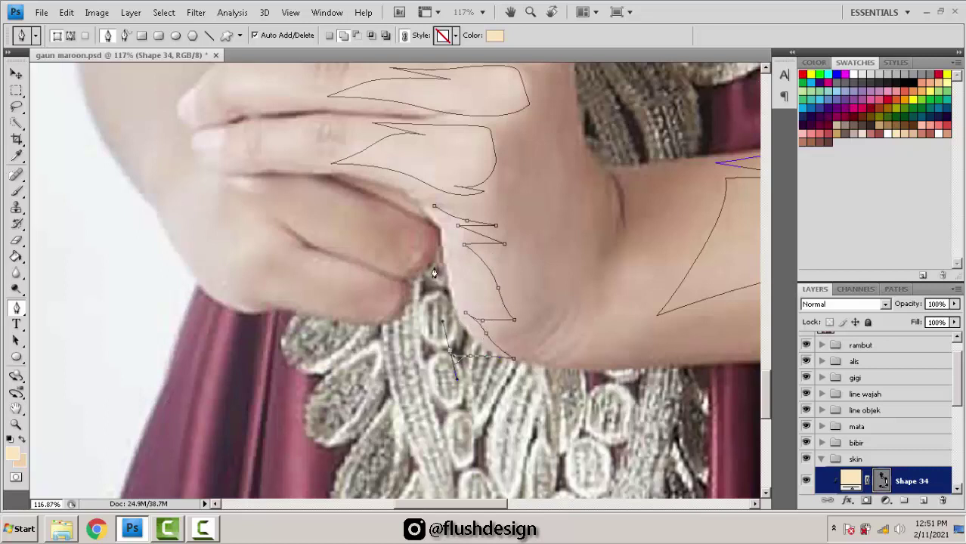
drag(420, 206, 429, 211)
click(434, 206)
drag(527, 262, 520, 269)
drag(348, 144, 504, 367)
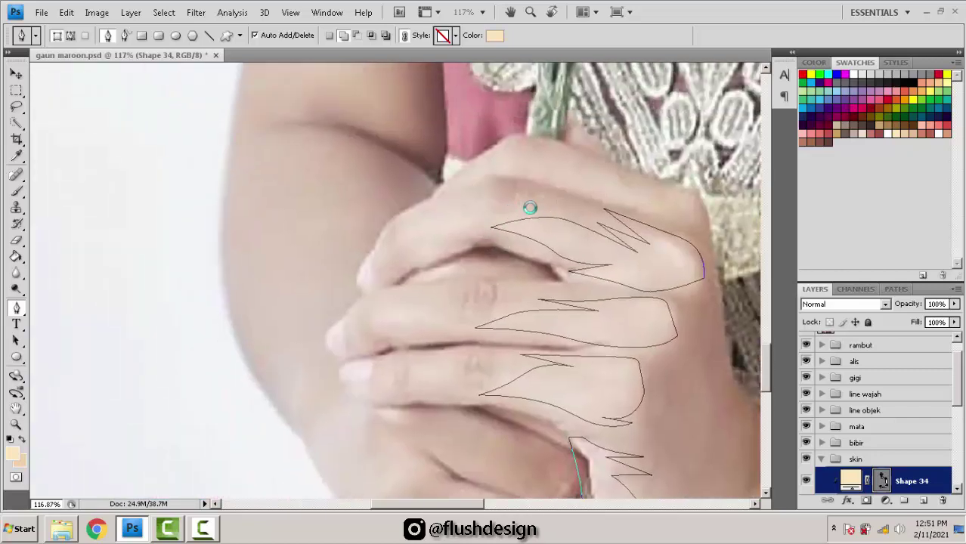
key(ctrl+s)
Step: Trace a closed, notched highlight on the outer segment of the upper of the three fingers
click(481, 191)
click(449, 203)
drag(399, 221, 396, 262)
click(403, 268)
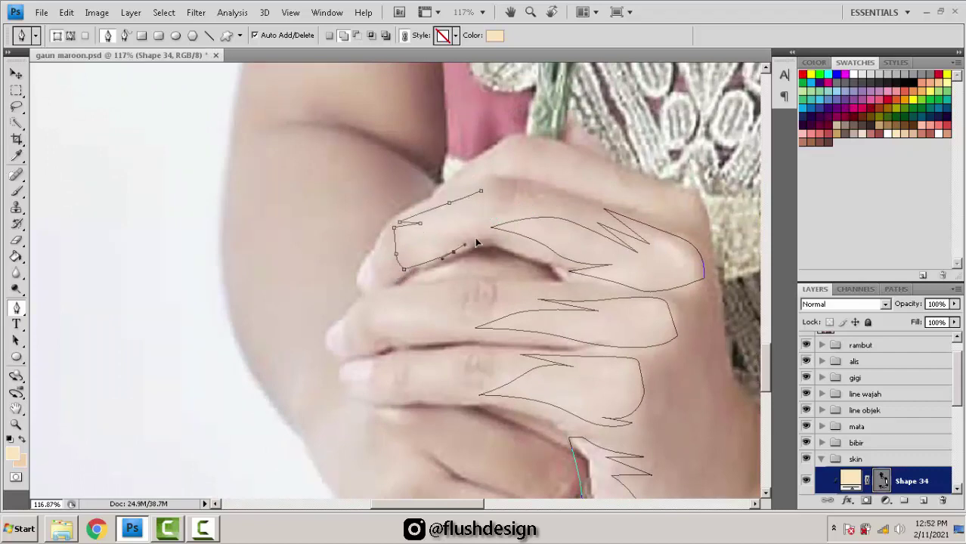
drag(458, 246, 430, 248)
click(479, 194)
Step: Trace a closed, rounded highlight with small notches on the outer segment of the middle of the three fingers
scroll(473, 263, down, 1)
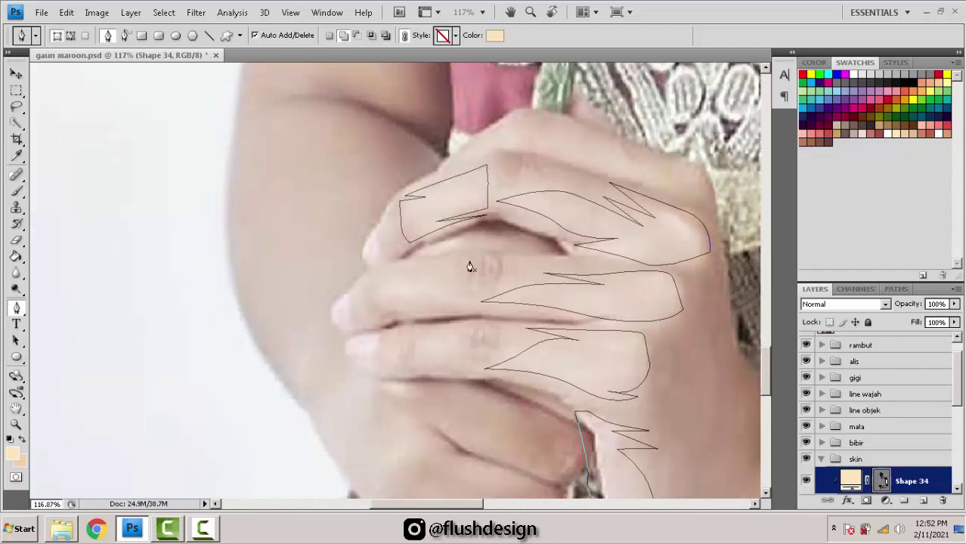
key(ctrl+z)
drag(418, 263, 409, 264)
click(387, 265)
click(370, 274)
drag(375, 307, 465, 307)
click(469, 300)
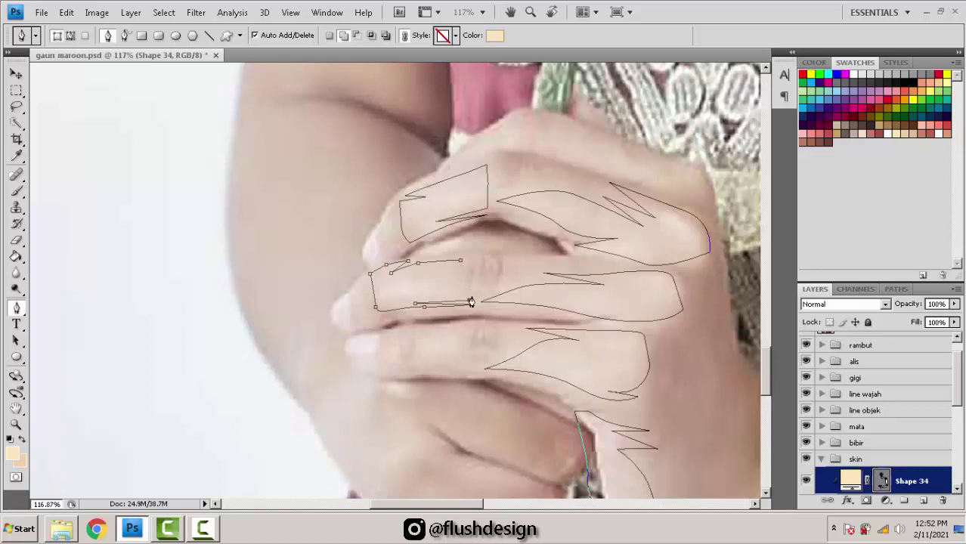
drag(460, 260, 442, 265)
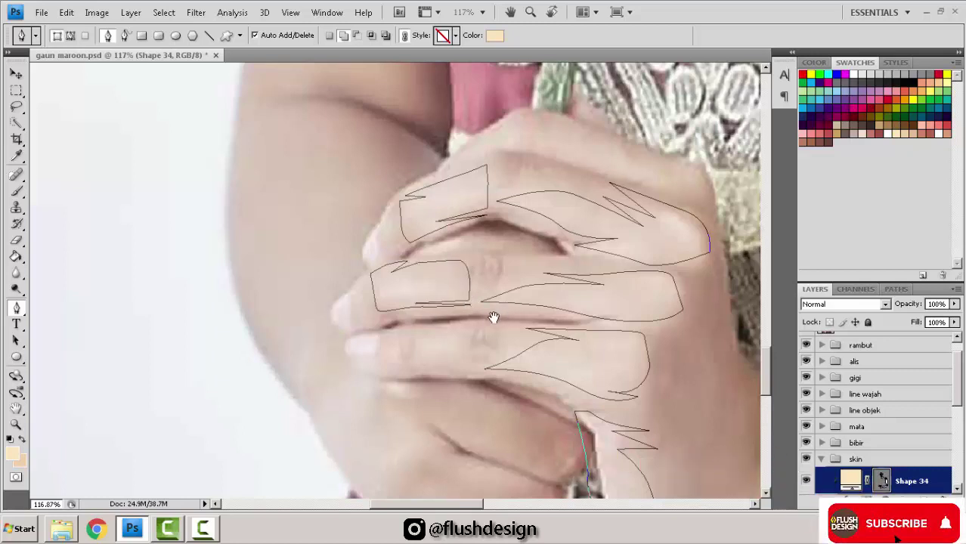
Step: Trace a small notched highlight on the outer segment of the lowest of the three fingers
drag(493, 316, 506, 276)
drag(448, 287, 491, 329)
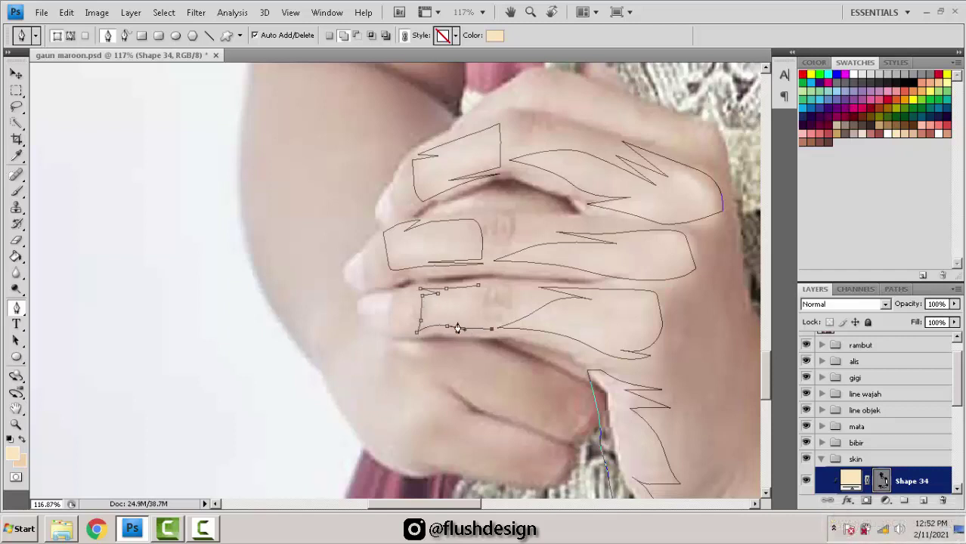
click(459, 322)
click(484, 321)
Step: Outline a closed highlight around the upper finger's fingertip and nail, with a pointed notch facing the knuckle
click(406, 174)
key(ctrl+alt+z)
key(ctrl+z)
key(Return)
mouse_move(398, 193)
mouse_down()
mouse_move(398, 210)
mouse_move(416, 214)
mouse_move(382, 223)
mouse_move(382, 194)
mouse_up()
click(415, 214)
click(382, 223)
click(399, 171)
Step: Trace a closed, curved highlight with a pointed notch on the index finger beside the flower stems
scroll(491, 147, up, 3)
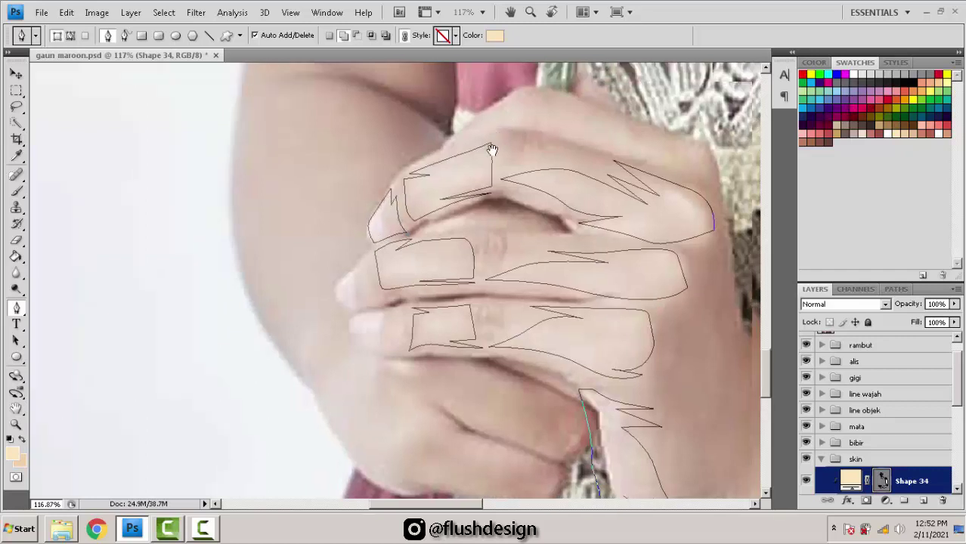
drag(470, 170, 510, 184)
click(434, 204)
key(ctrl+z)
click(544, 186)
click(501, 156)
Step: Outline a closed highlight around the middle finger's fingertip, with a small notch along its underside
drag(334, 334, 495, 254)
click(444, 238)
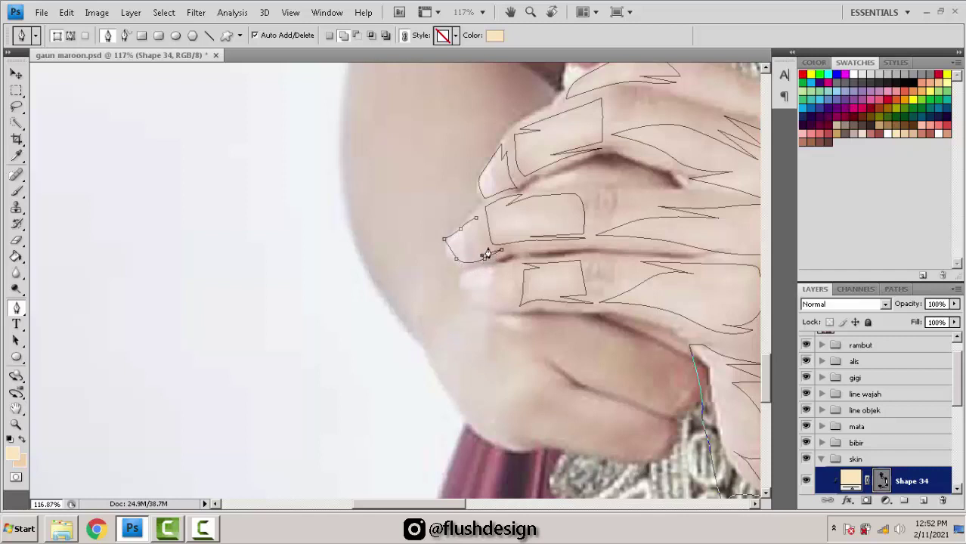
click(475, 219)
Step: Outline a closed highlight around the lowest fingertip and add a thin curved highlight just beneath it
click(459, 276)
click(512, 309)
click(488, 300)
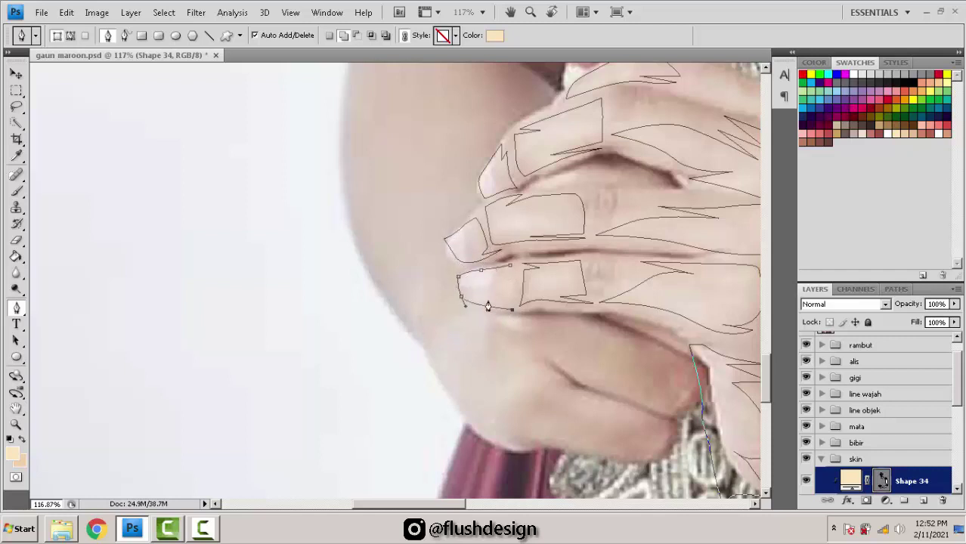
click(511, 302)
click(511, 270)
scroll(518, 279, down, 4)
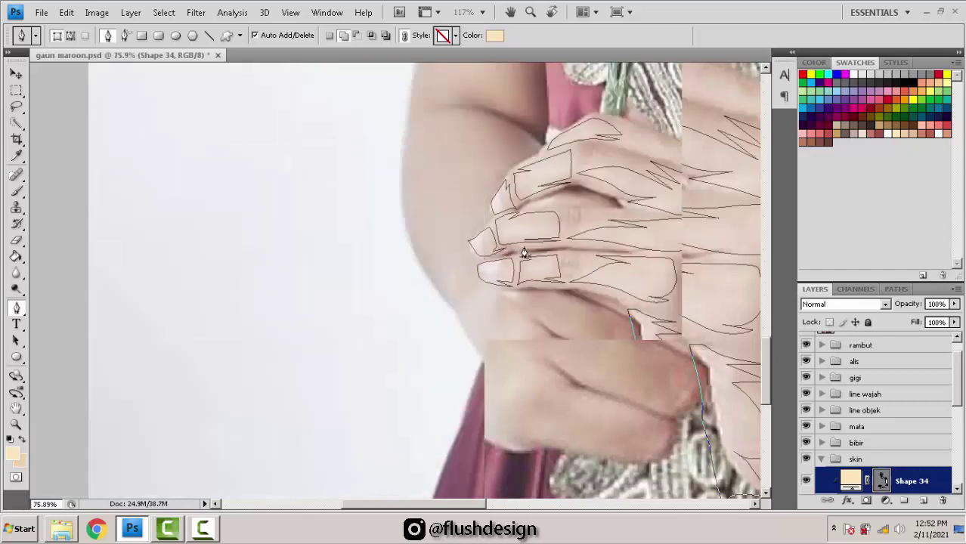
scroll(484, 325, up, 3)
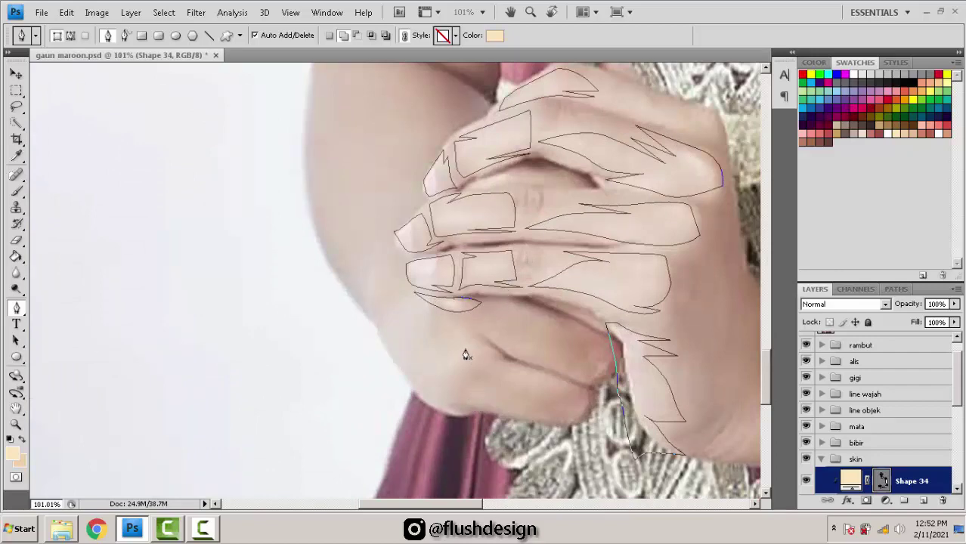
Step: Trace the highlight on the arm behind the rose, from below the hair down to a pointed notch above the elbow crease
scroll(425, 236, down, 3)
drag(425, 236, 434, 491)
drag(441, 149, 447, 216)
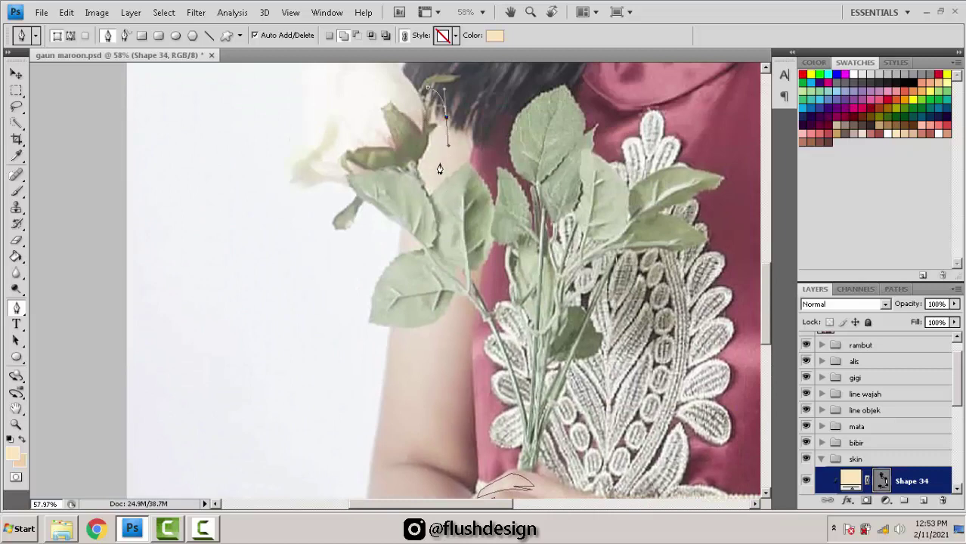
drag(440, 259, 456, 144)
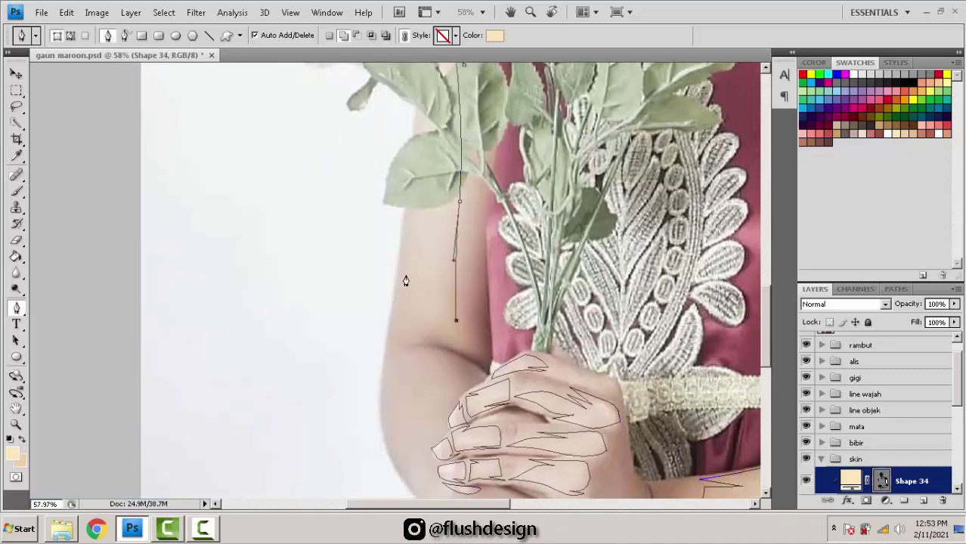
drag(401, 293, 434, 186)
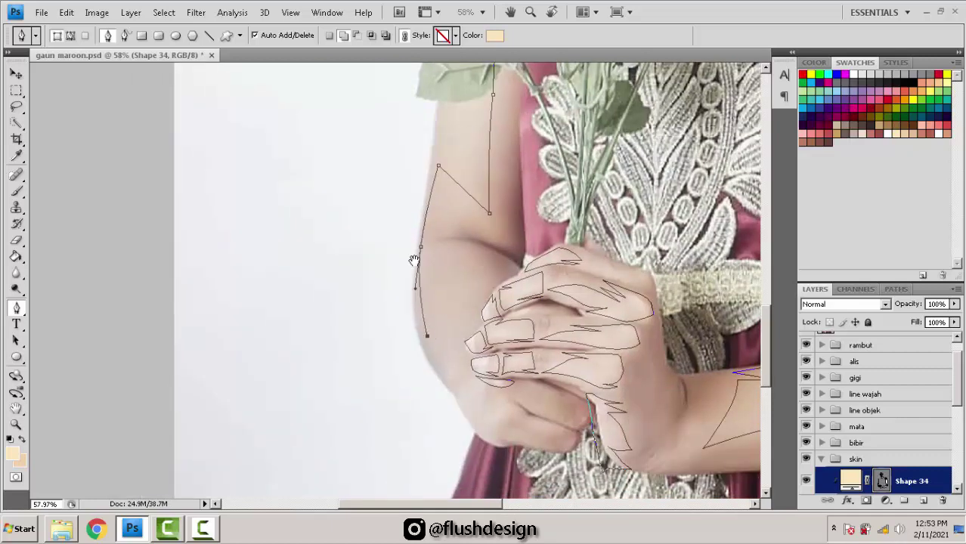
Step: Continue the outline around the forearm and clasped hands, then close it with a wide loop outside the arm and rose
drag(441, 272, 425, 201)
scroll(438, 296, up, 2)
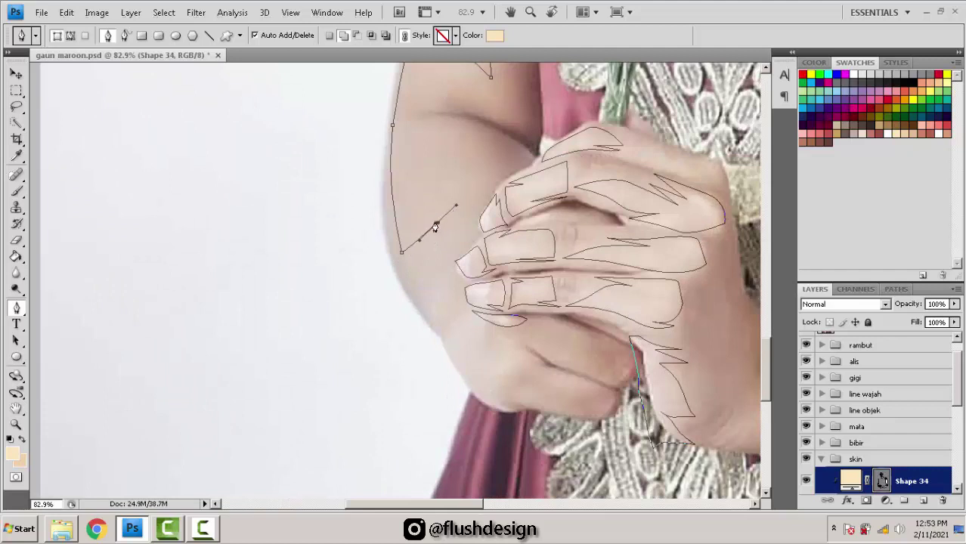
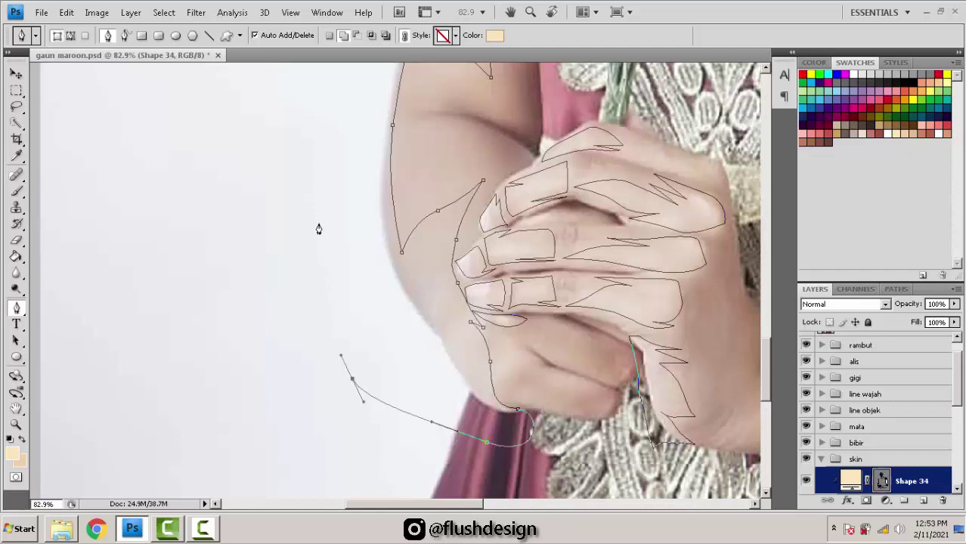
scroll(318, 229, down, 5)
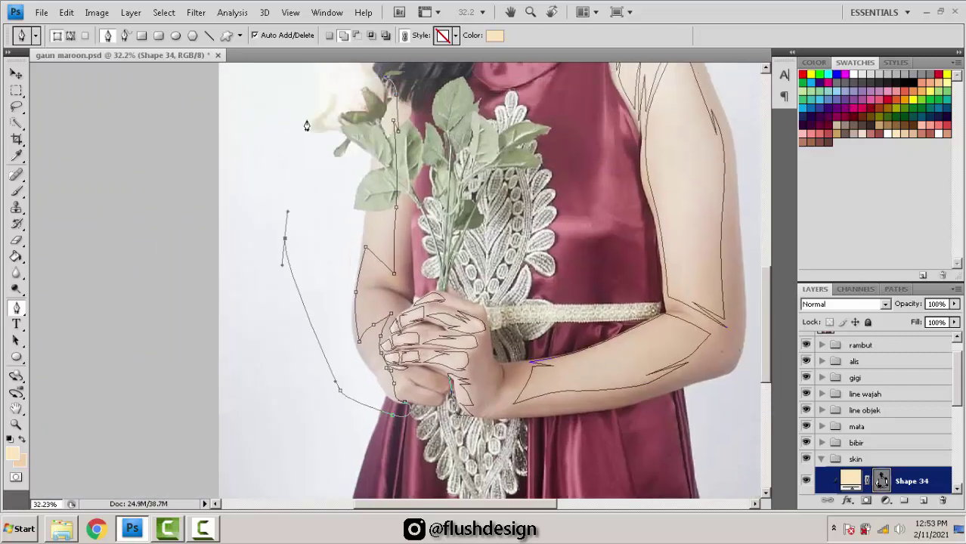
scroll(306, 126, up, 3)
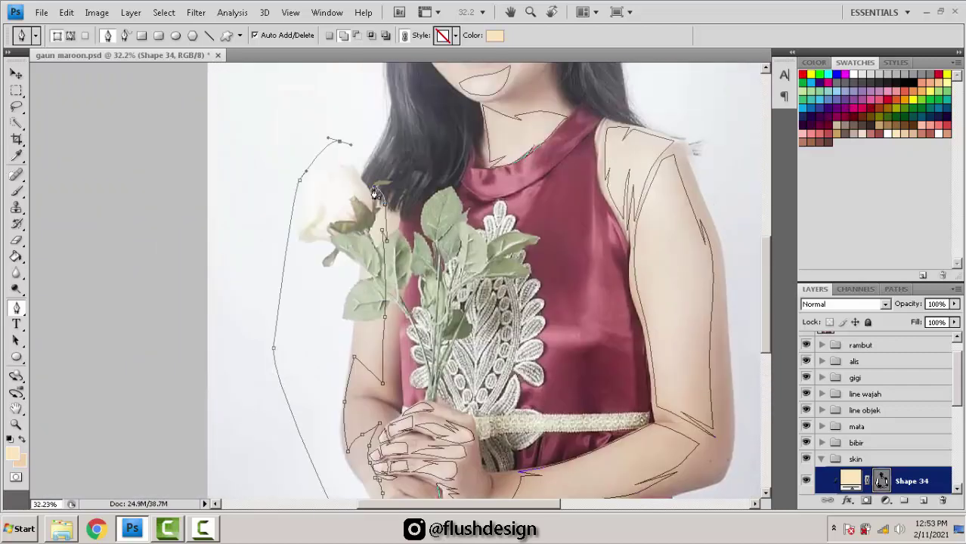
scroll(417, 173, up, 2)
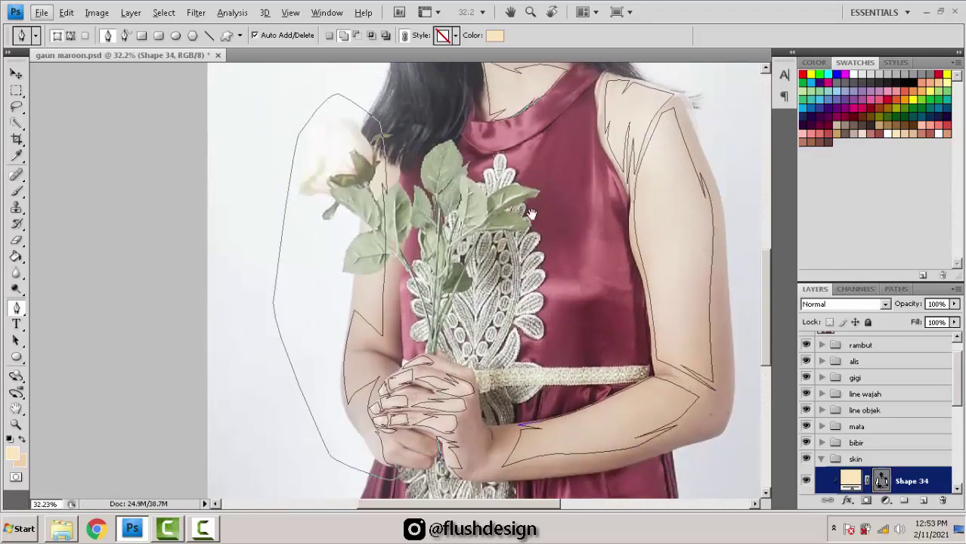
Step: Hide the reference photo in Layer 1 to reveal the vector artwork
scroll(514, 236, down, 2)
scroll(872, 363, up, 1)
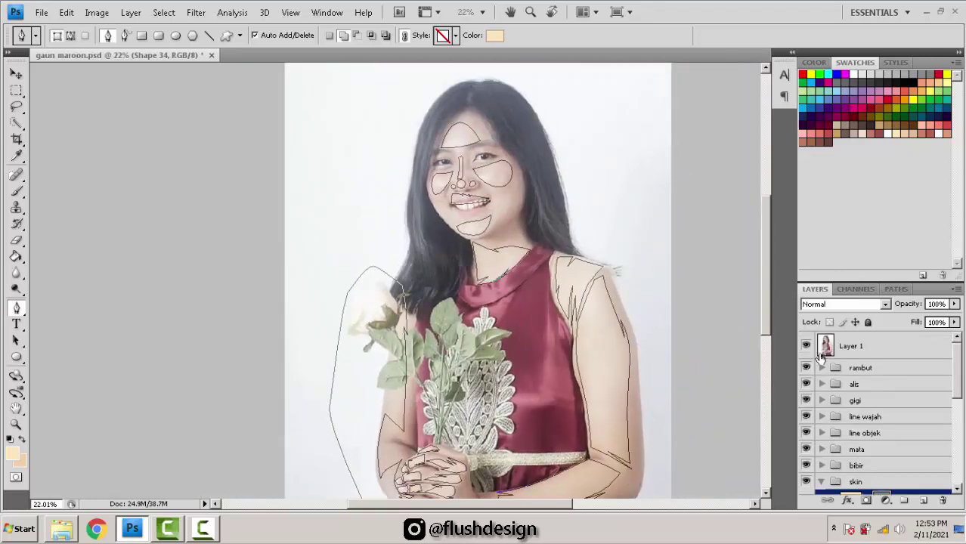
click(831, 346)
click(806, 345)
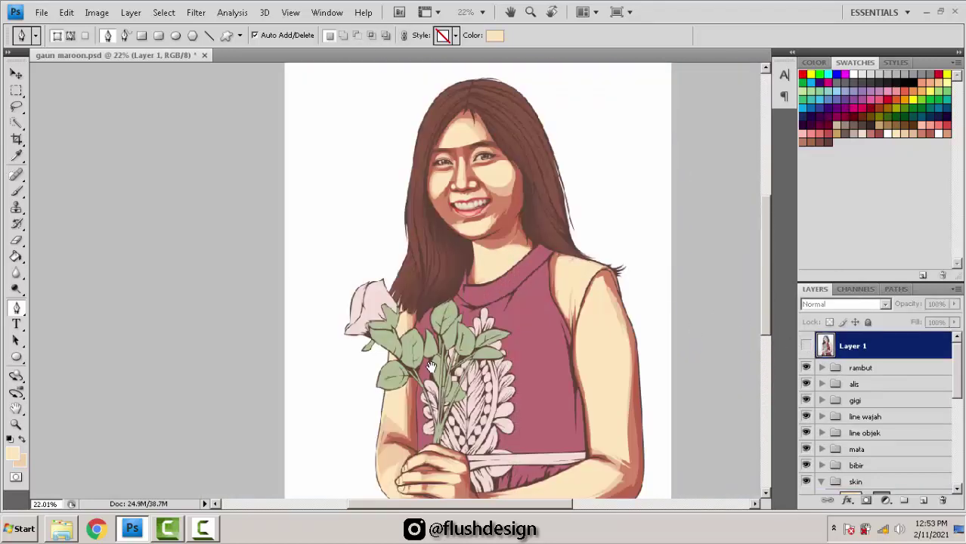
scroll(473, 229, up, 3)
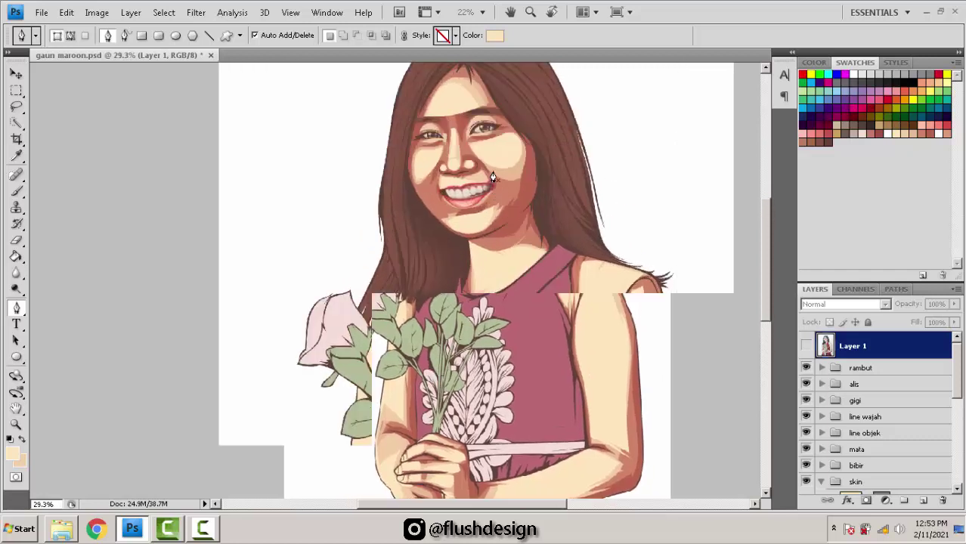
scroll(907, 386, down, 3)
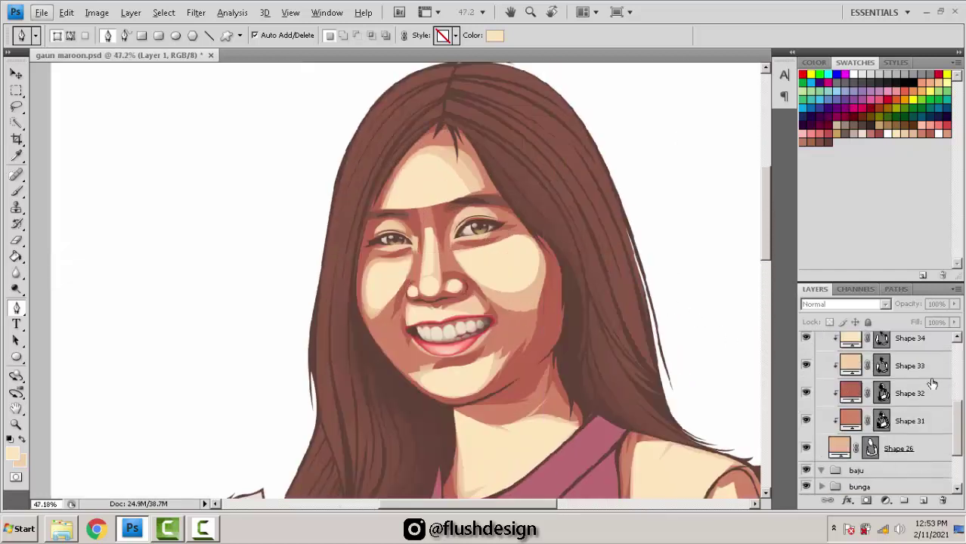
Step: Set the opacity of the Shape 34 highlight layer to 90% and save the document
scroll(906, 408, up, 2)
click(911, 448)
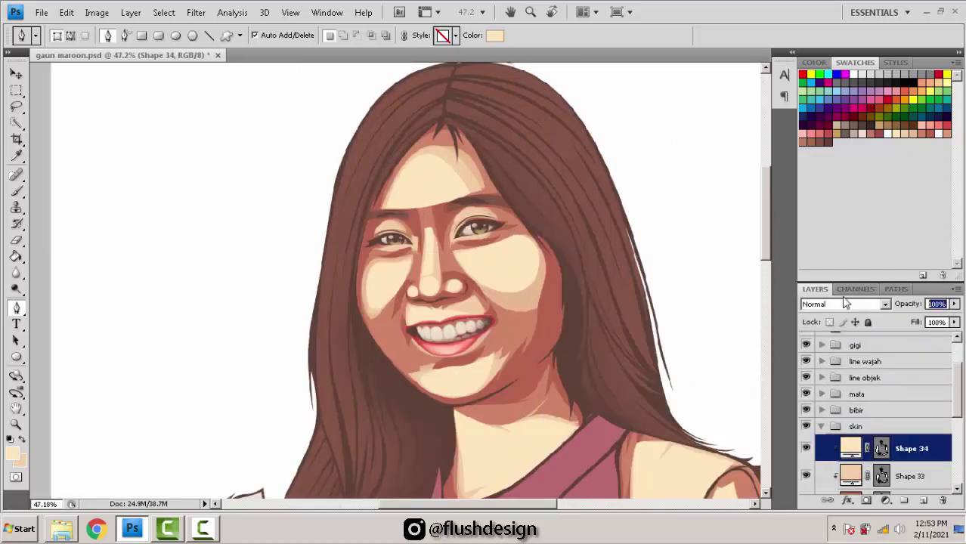
key(9)
scroll(479, 187, up, 2)
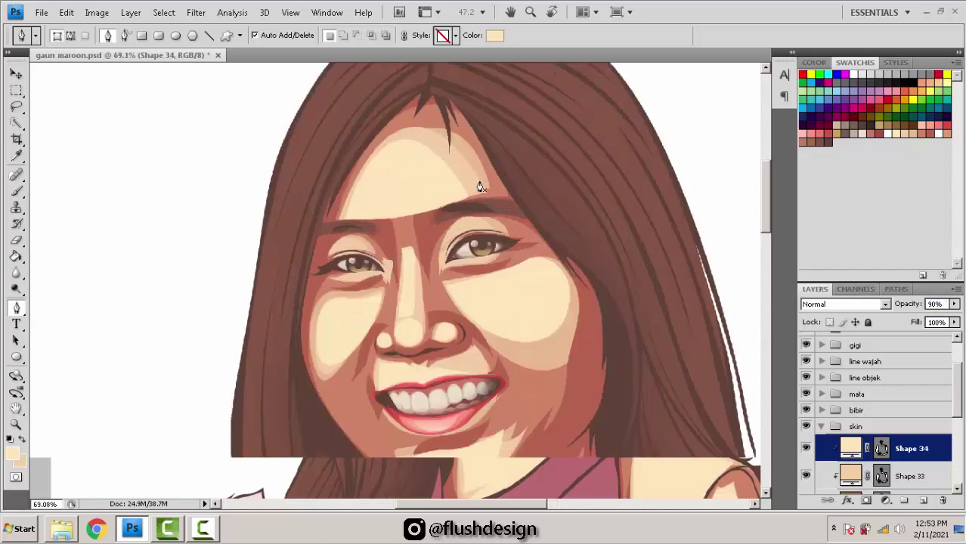
scroll(479, 187, down, 2)
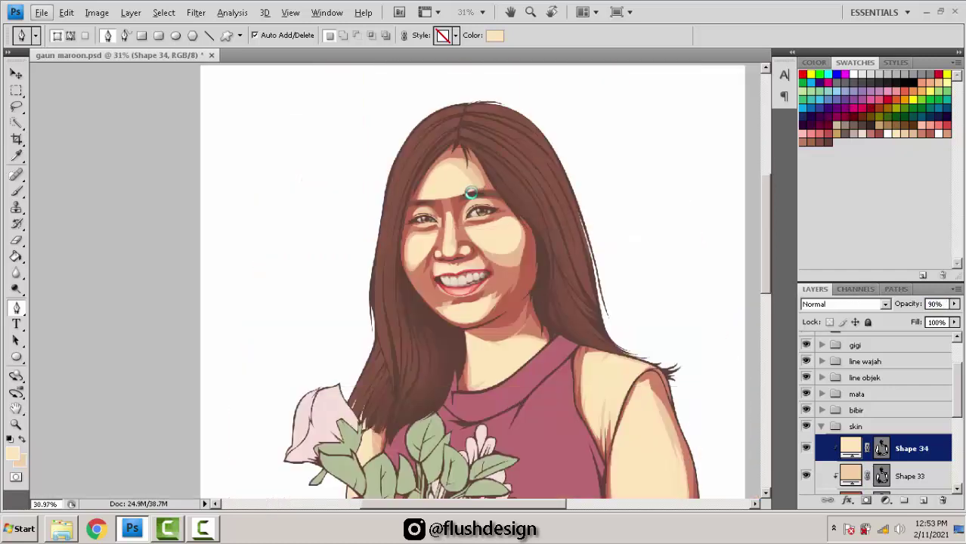
scroll(470, 194, down, 1)
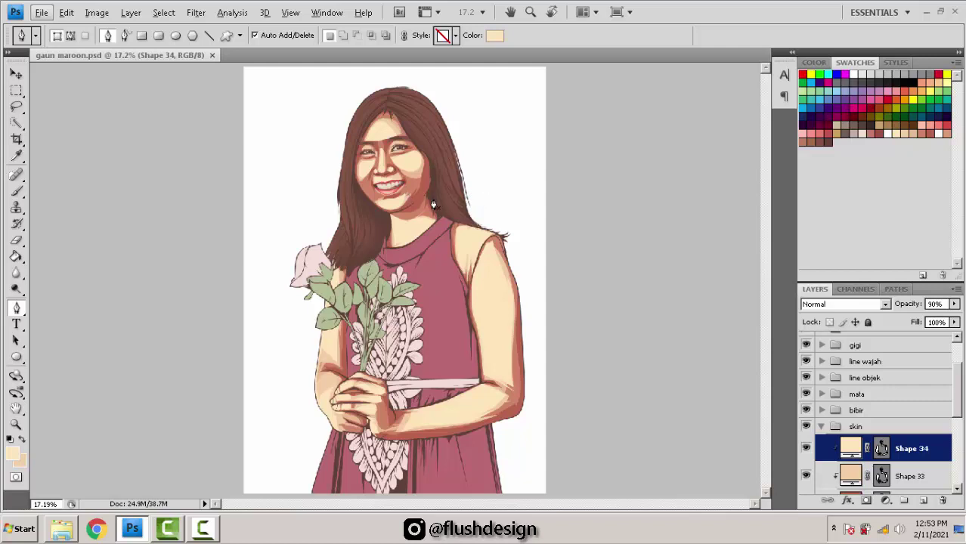
Step: Examine the highlight shapes on the face up close and review the shape layers in the skin group
scroll(414, 187, up, 4)
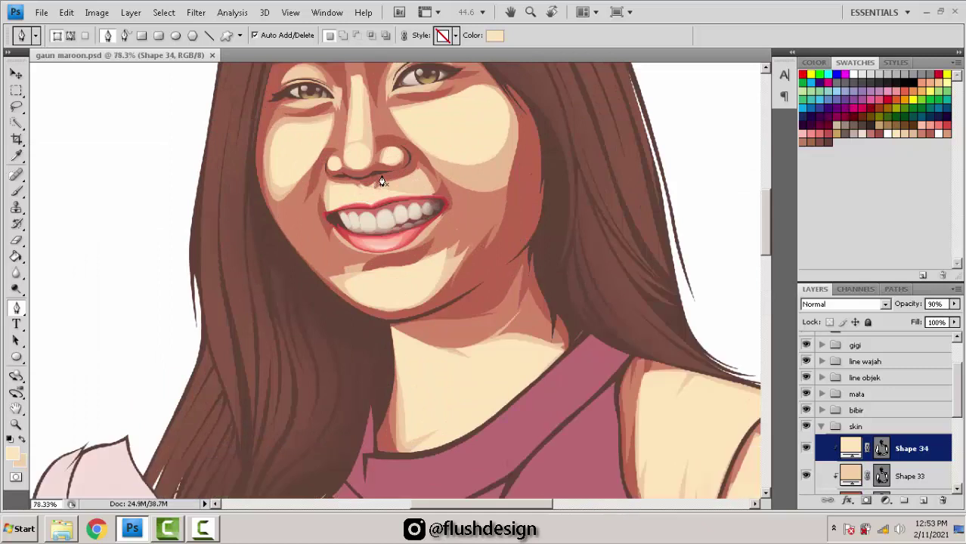
drag(381, 155, 424, 240)
drag(483, 226, 501, 280)
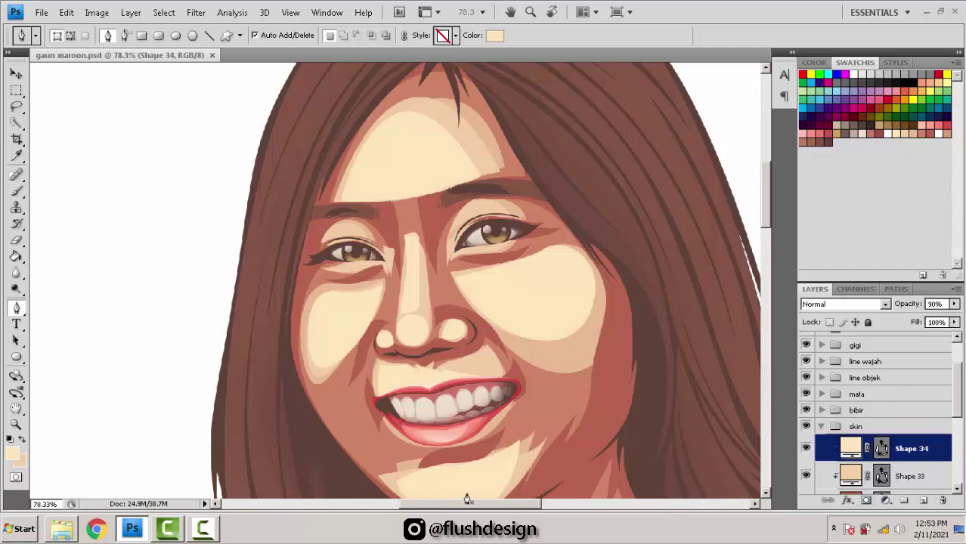
drag(507, 235, 500, 278)
scroll(435, 276, up, 3)
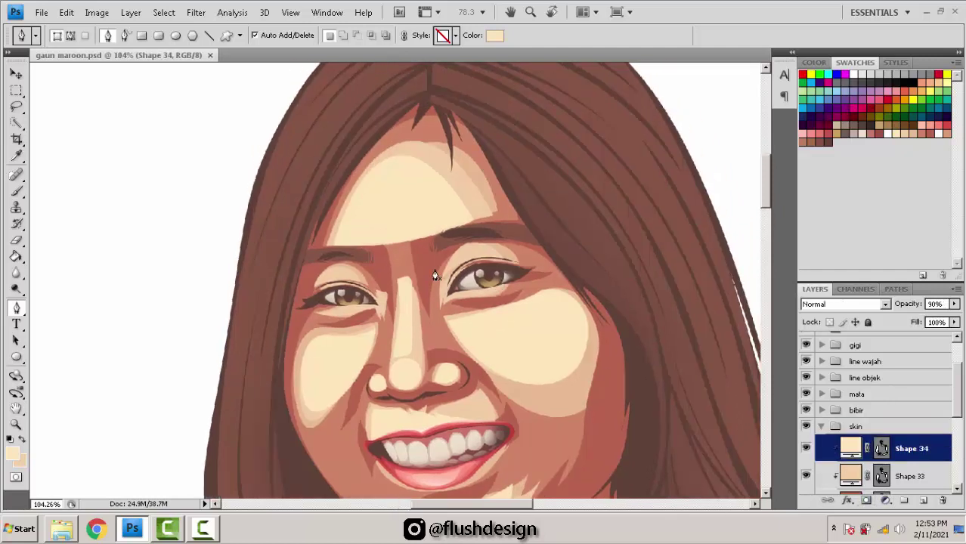
scroll(420, 235, up, 2)
drag(421, 214, 422, 236)
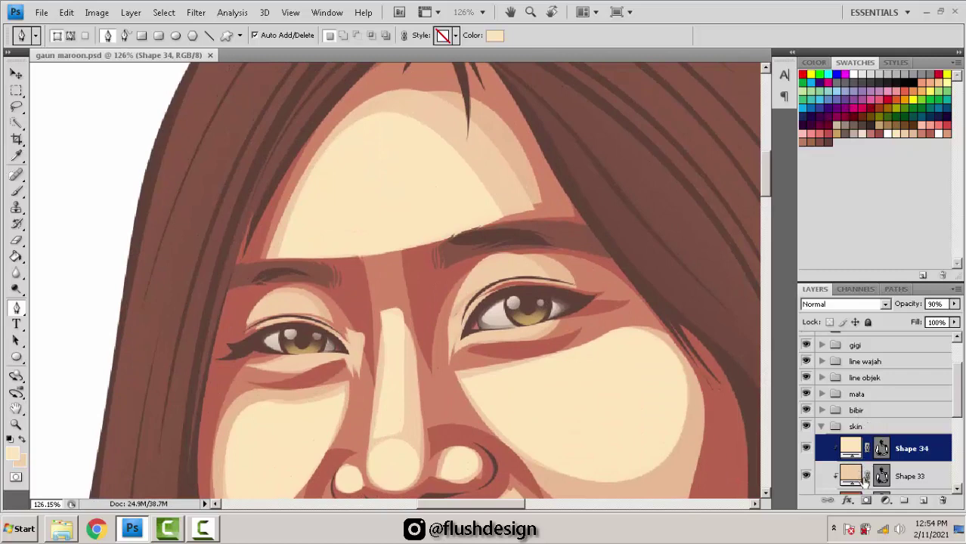
click(876, 429)
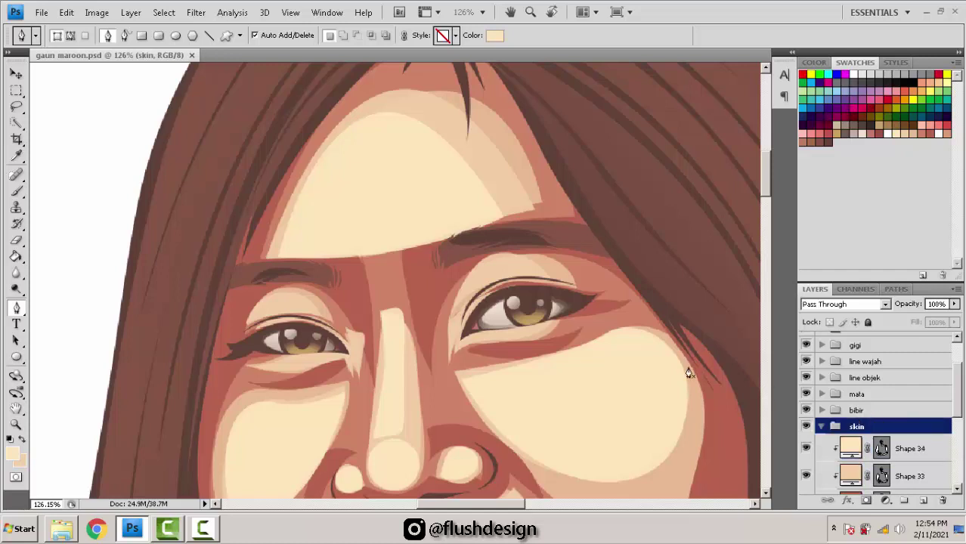
click(936, 452)
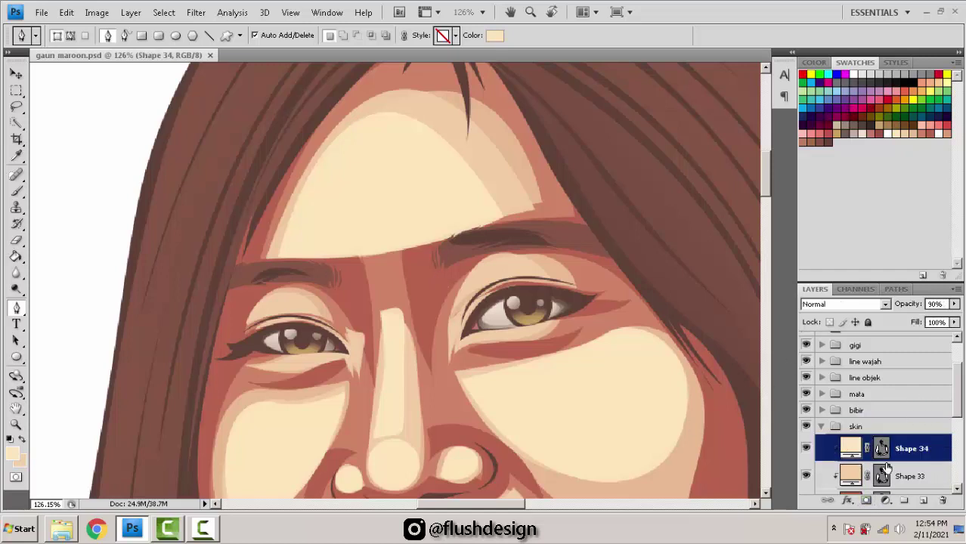
scroll(915, 472, down, 3)
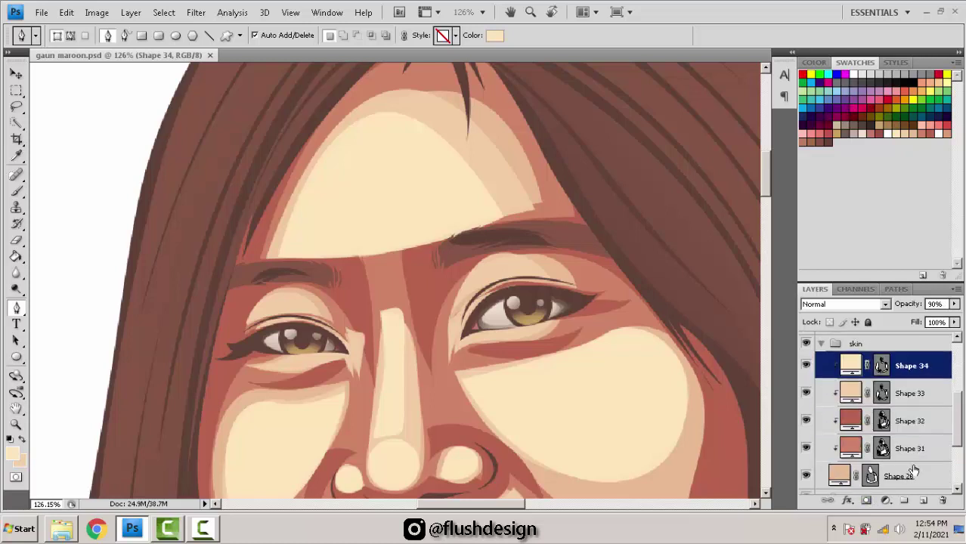
scroll(911, 412, up, 1)
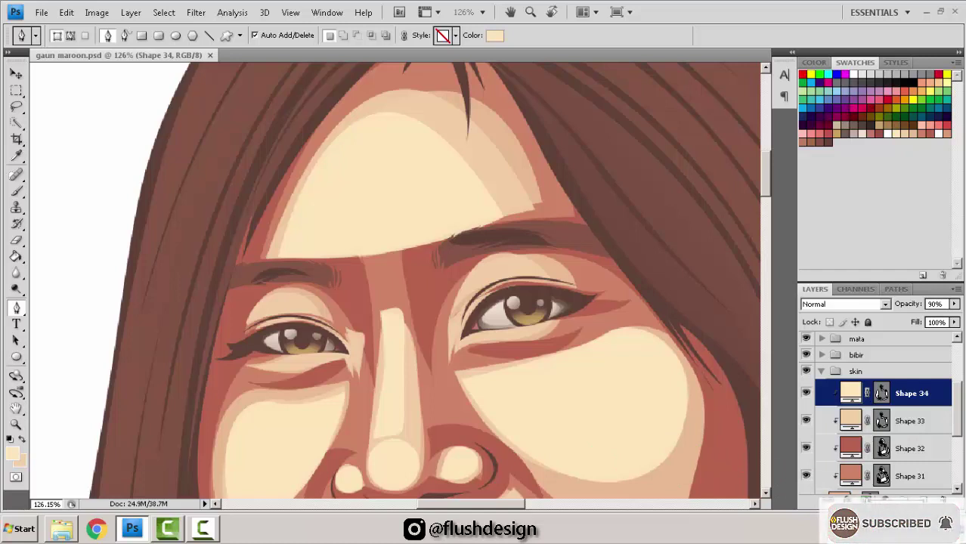
Step: Add a layer mask to Shape 34 and make that mask the target for painting with the Brush tool
click(867, 501)
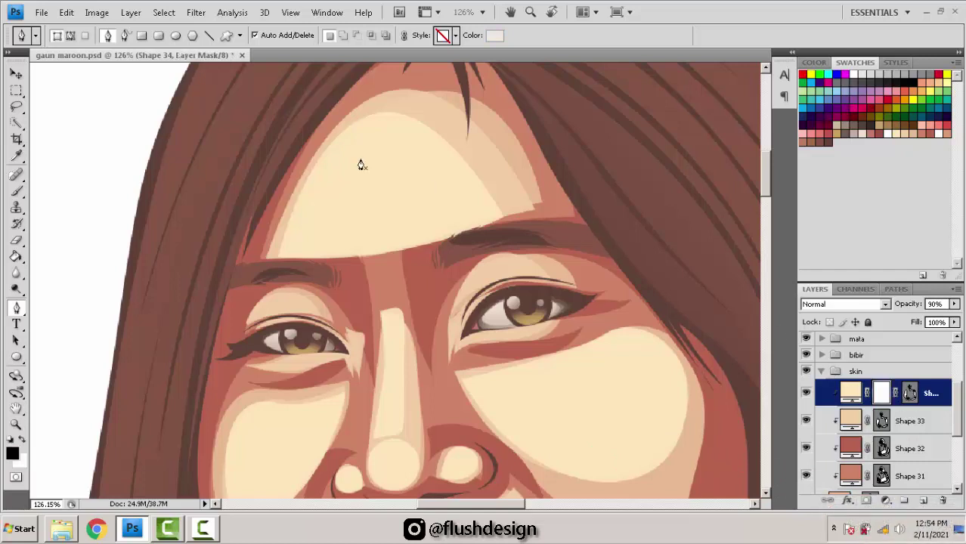
scroll(405, 198, up, 2)
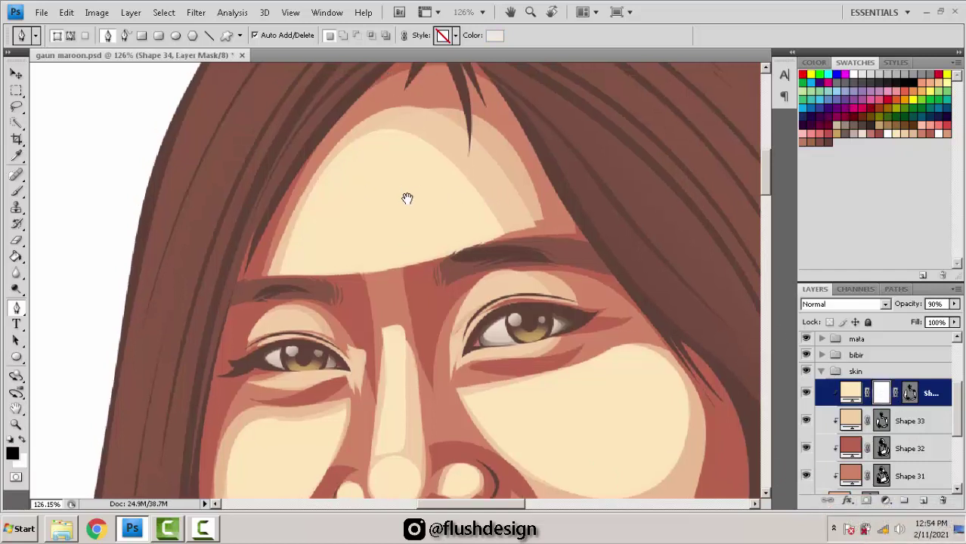
click(15, 195)
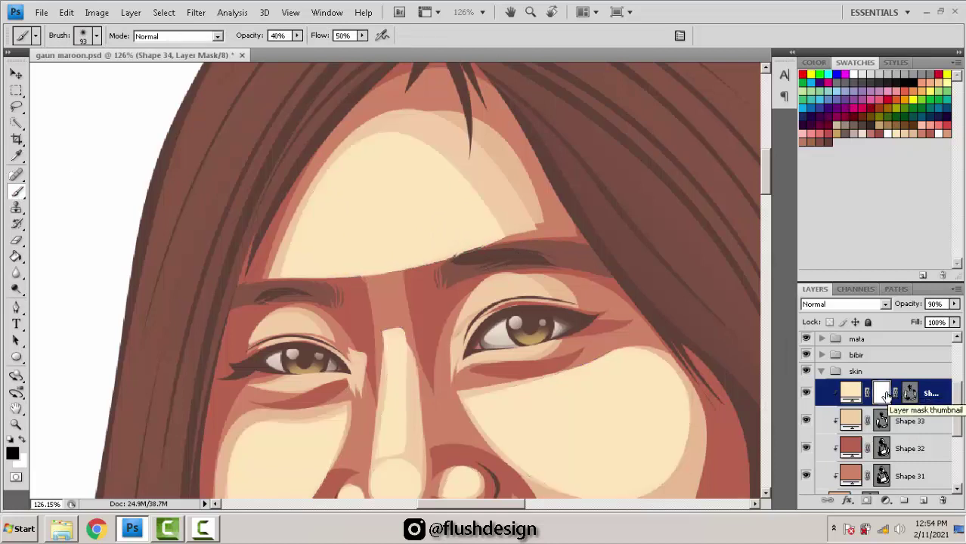
click(909, 392)
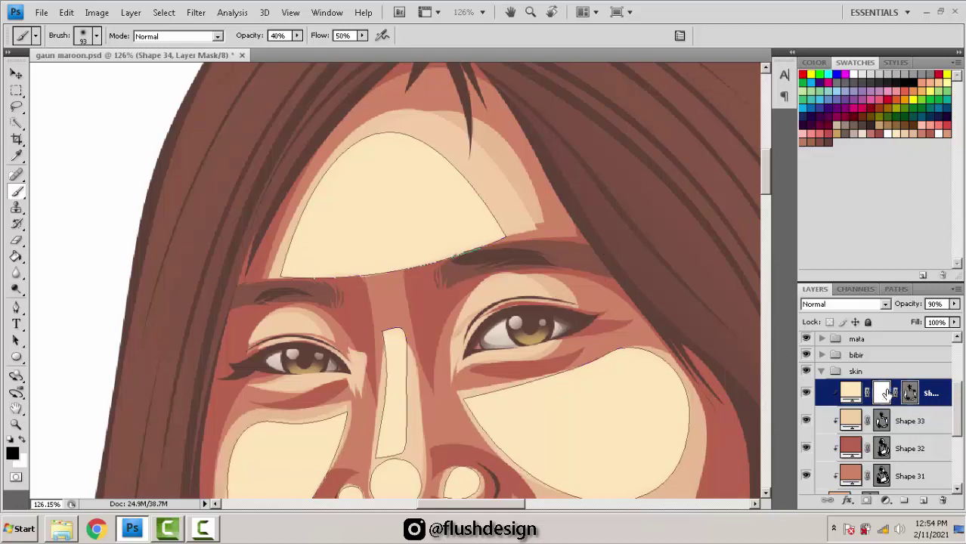
click(893, 373)
click(881, 393)
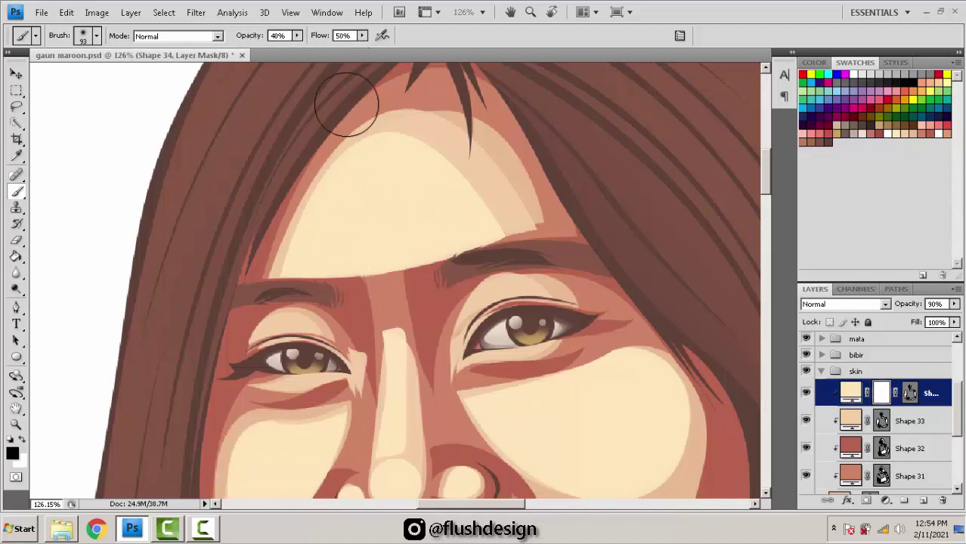
Step: Paint black on the mask to soften the forehead highlight's edges, enlarging the soft brush to 104 px
right_click(349, 190)
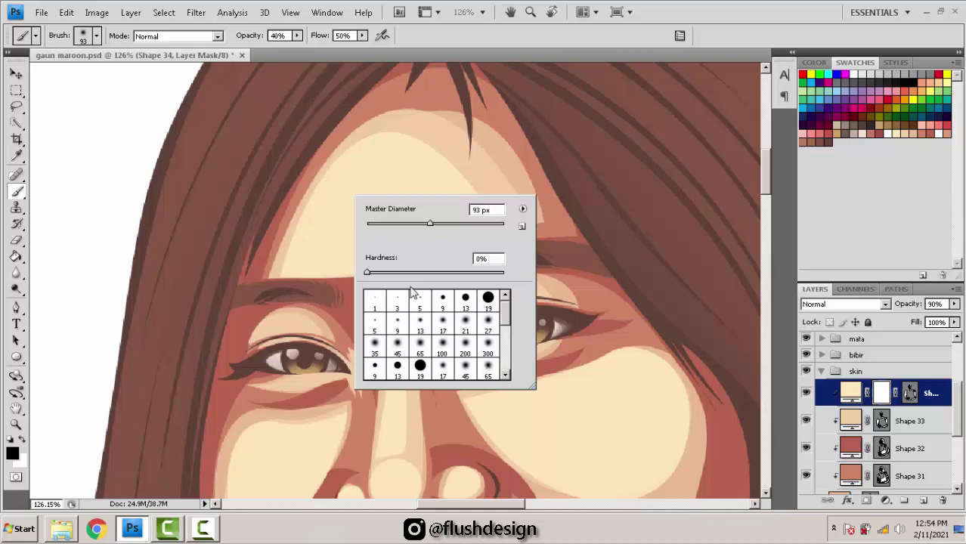
mouse_move(240, 266)
mouse_down()
mouse_move(300, 271)
mouse_move(290, 280)
mouse_move(411, 242)
mouse_move(336, 275)
mouse_move(556, 228)
mouse_up()
right_click(556, 229)
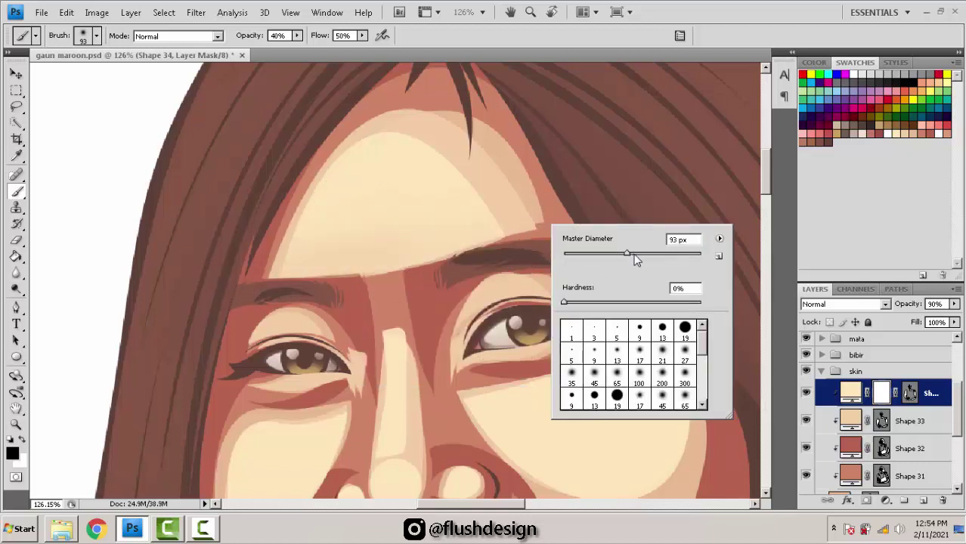
click(633, 256)
mouse_move(364, 265)
mouse_down()
mouse_move(443, 145)
mouse_move(479, 177)
mouse_move(489, 212)
mouse_move(287, 264)
mouse_move(344, 138)
mouse_up()
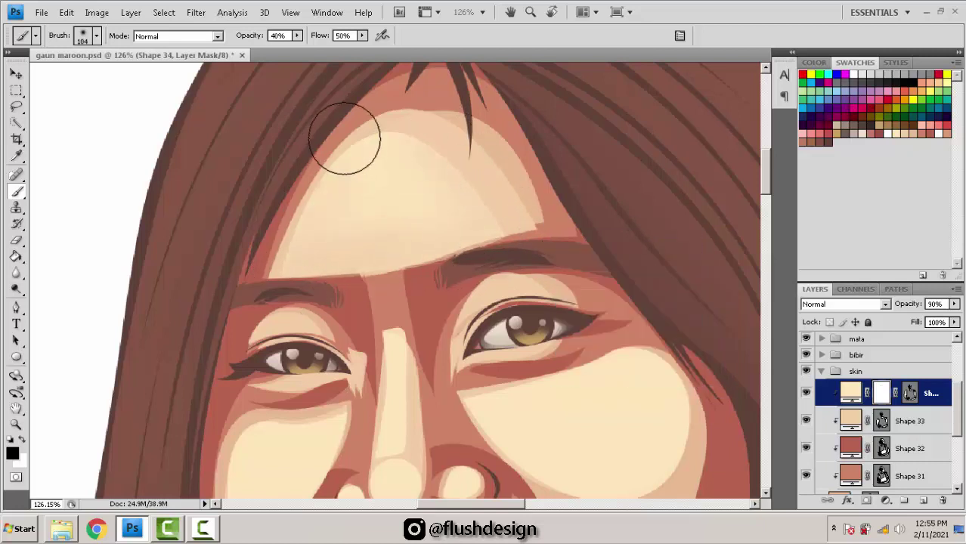
Step: Compare the face with the Layer 1 photo, then fade more of the forehead and nose bridge highlights on the mask
scroll(831, 372, up, 3)
click(806, 345)
click(806, 345)
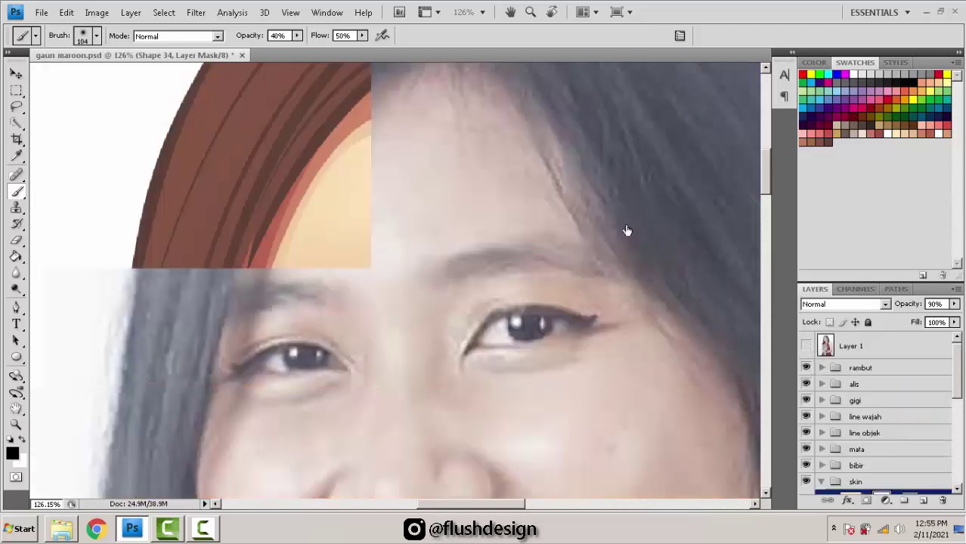
mouse_move(469, 173)
mouse_down()
mouse_move(358, 121)
mouse_move(547, 246)
mouse_up()
drag(510, 200, 510, 120)
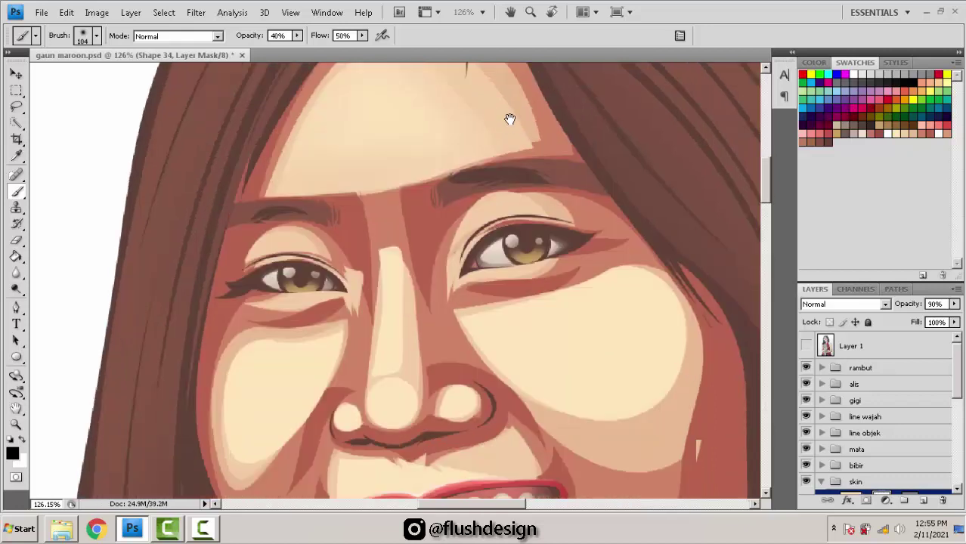
scroll(384, 219, down, 1)
scroll(350, 187, down, 1)
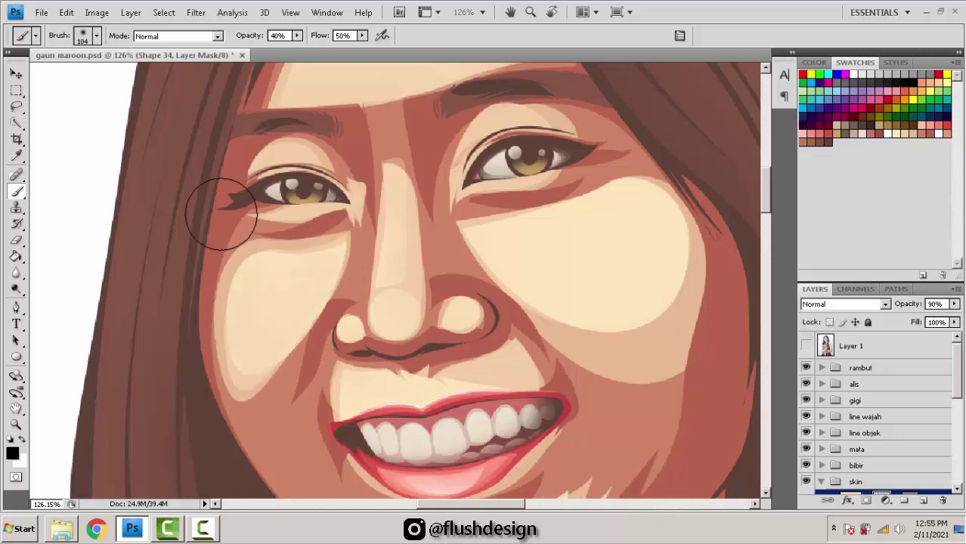
Step: Compare the face with the Layer 1 photo, and fade the cheek and chin highlights on the Shape 34 mask
scroll(433, 254, down, 1)
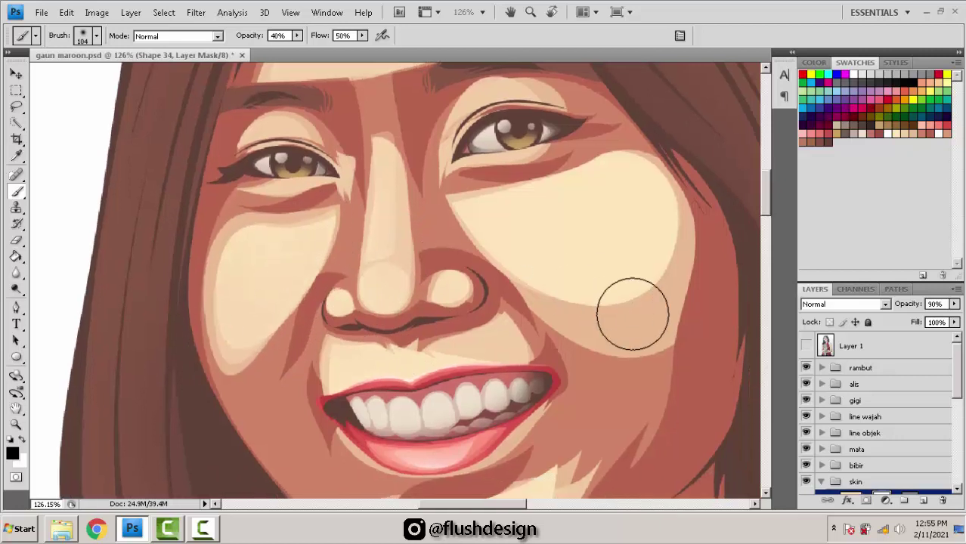
click(805, 345)
click(806, 346)
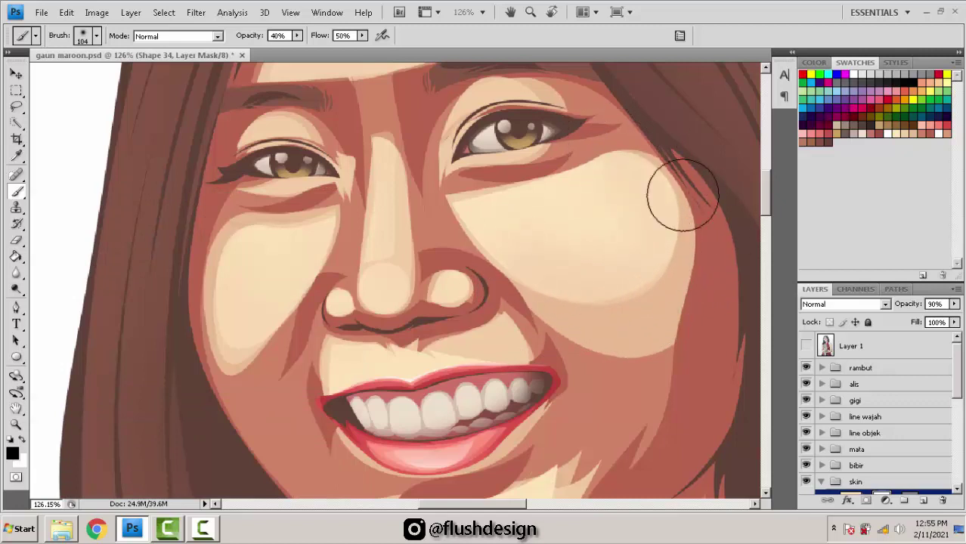
scroll(549, 279, down, 3)
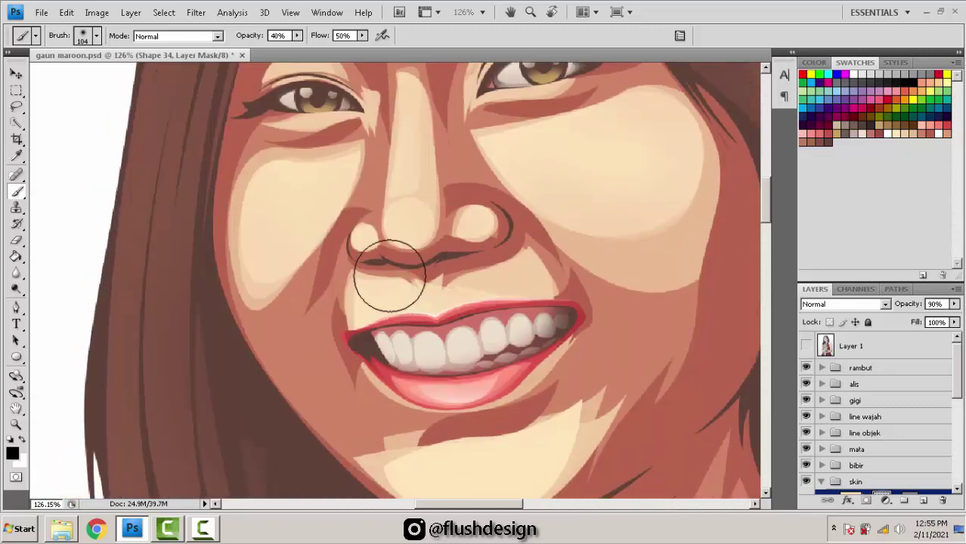
scroll(350, 333, down, 5)
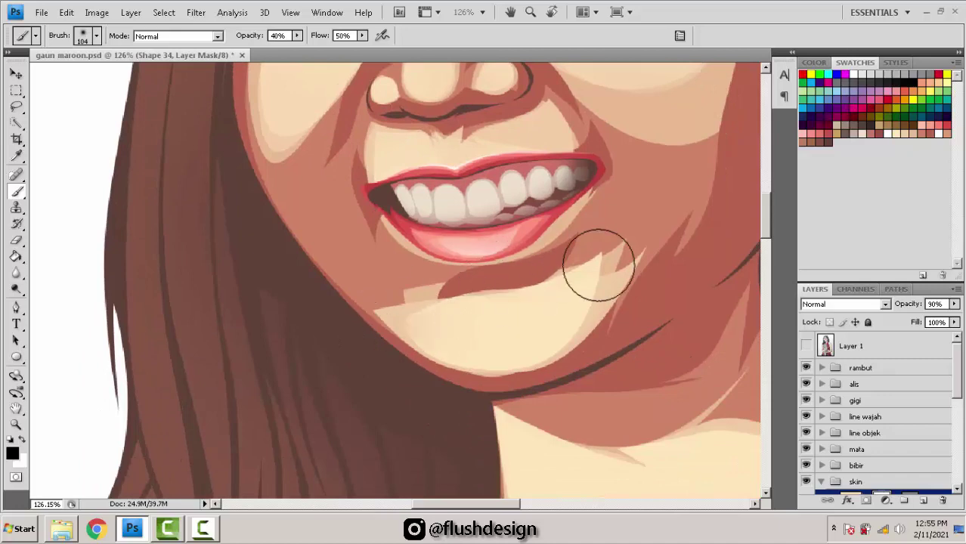
mouse_move(599, 266)
mouse_down()
mouse_move(577, 283)
mouse_move(499, 280)
mouse_move(584, 269)
mouse_move(557, 345)
mouse_move(396, 315)
mouse_move(505, 361)
mouse_up()
Step: Enlarge the soft brush to 125 px and fade the edges of the neck highlight on the Shape 34 mask
scroll(584, 305, down, 3)
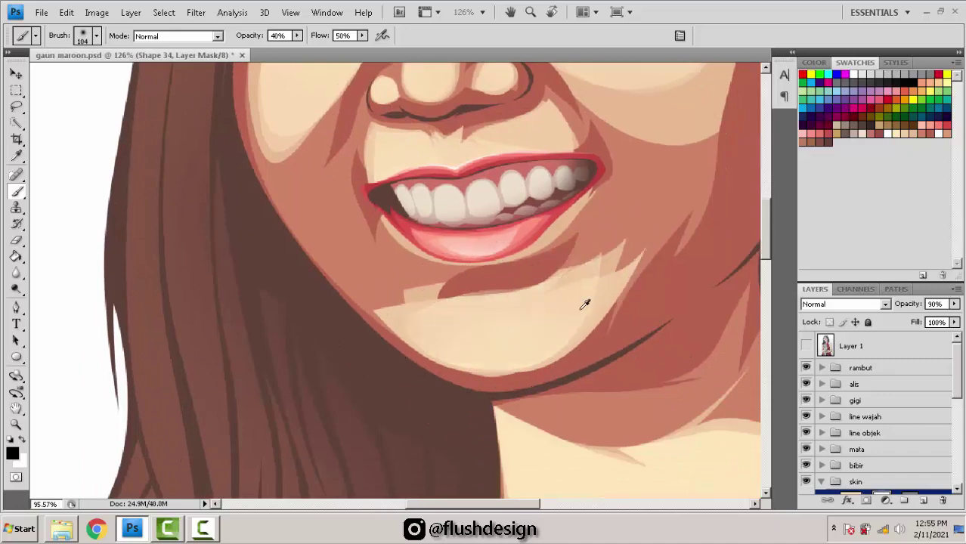
scroll(583, 295, down, 4)
scroll(582, 278, up, 5)
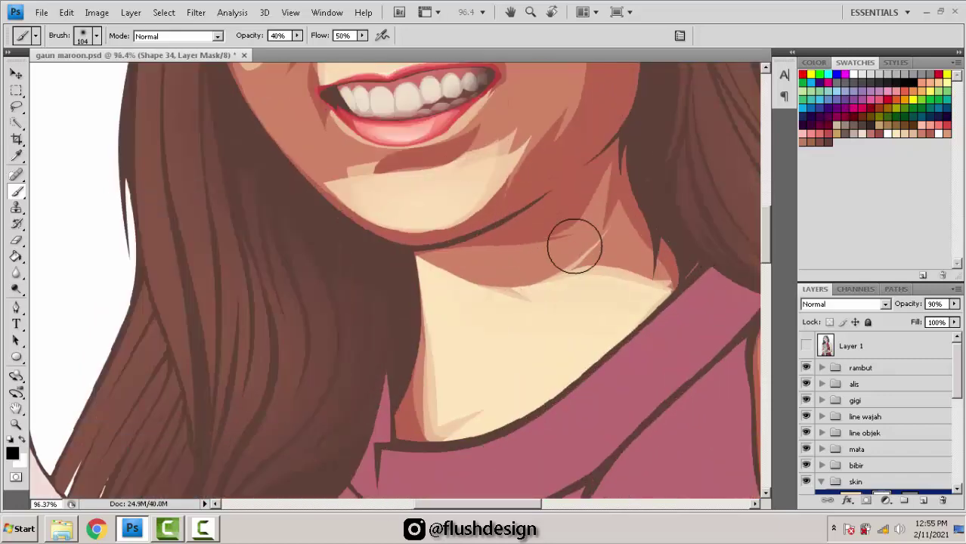
right_click(579, 239)
drag(665, 271, 671, 270)
mouse_move(381, 235)
mouse_down()
mouse_move(487, 284)
mouse_move(683, 288)
mouse_move(521, 402)
mouse_move(403, 416)
mouse_move(475, 428)
mouse_move(430, 332)
mouse_move(446, 415)
mouse_up()
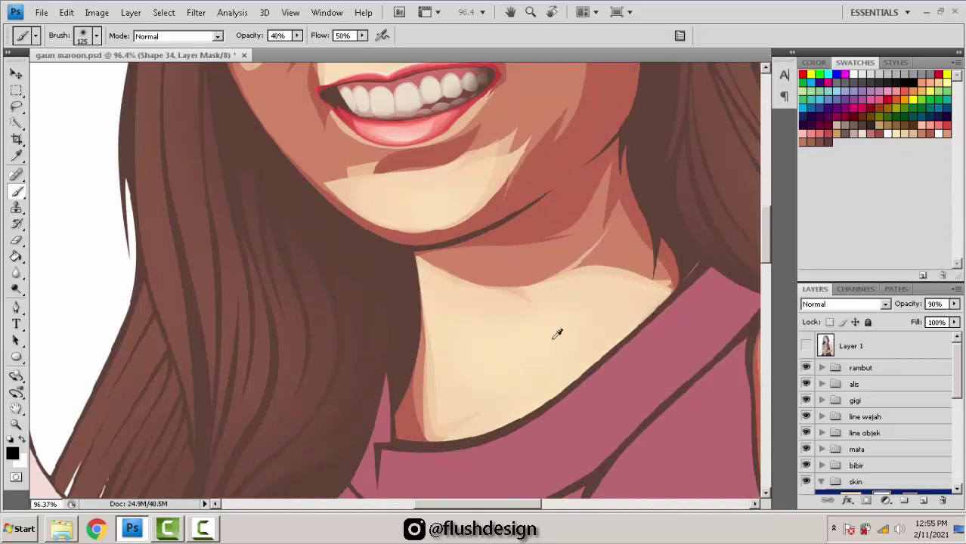
Step: Fade the shoulder and upper arm highlights beside the dress on the Shape 34 mask, enlarging the brush to 195 px
scroll(557, 334, down, 3)
scroll(565, 328, up, 2)
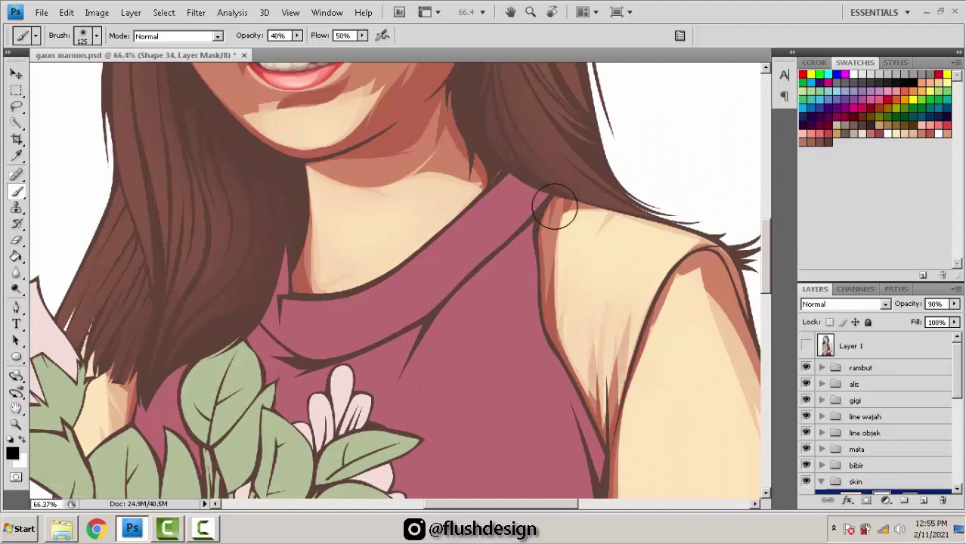
mouse_move(555, 206)
mouse_down()
mouse_move(658, 222)
mouse_move(576, 214)
mouse_move(688, 237)
mouse_move(543, 214)
mouse_up()
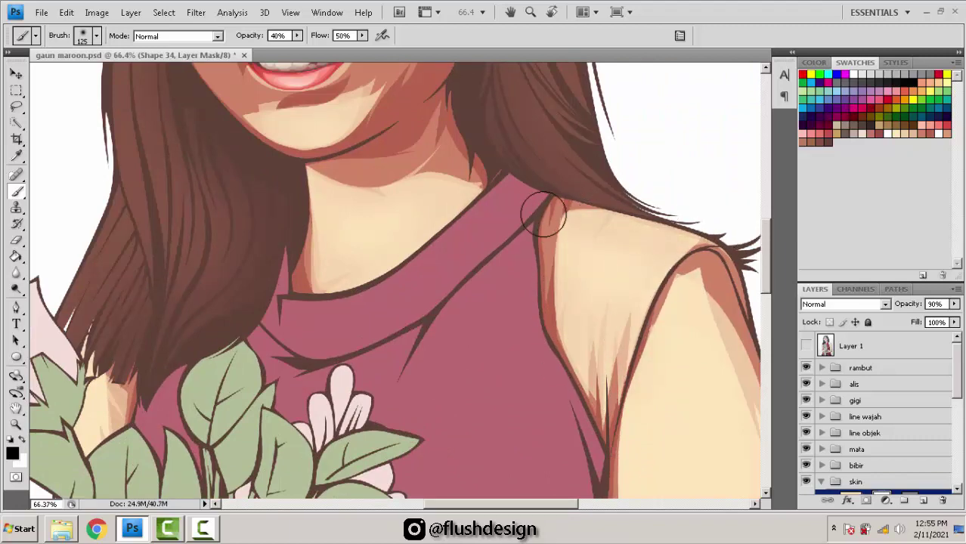
scroll(565, 379, down, 4)
scroll(590, 302, right, 3)
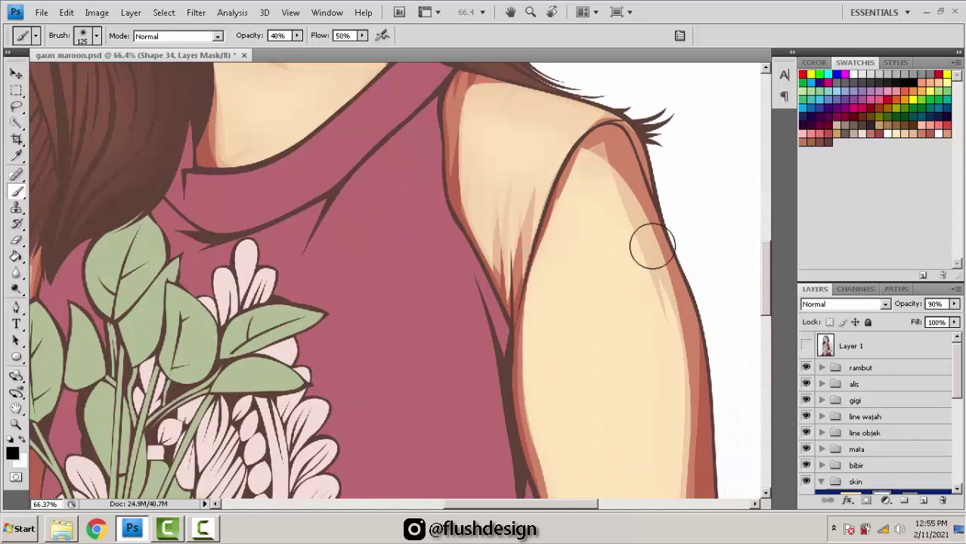
scroll(652, 246, down, 3)
right_click(639, 269)
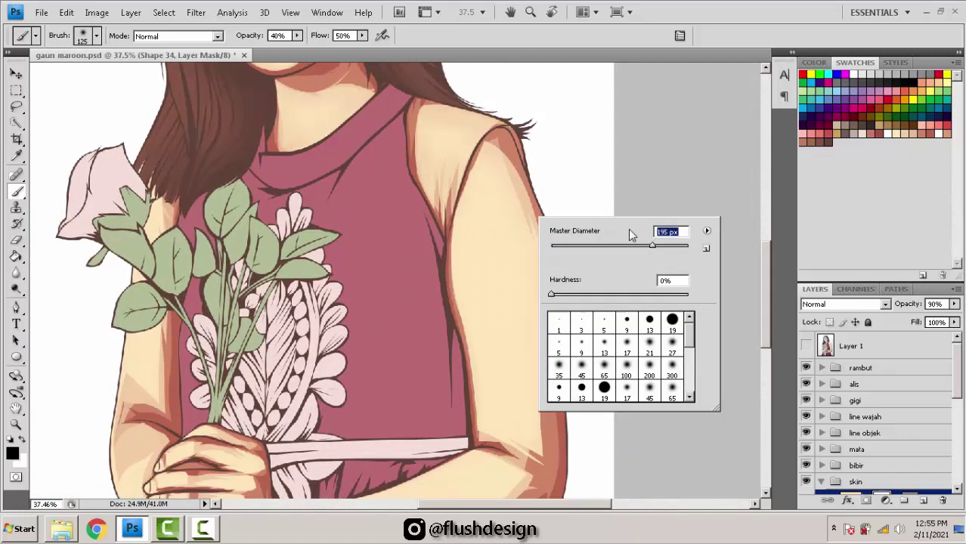
key(Return)
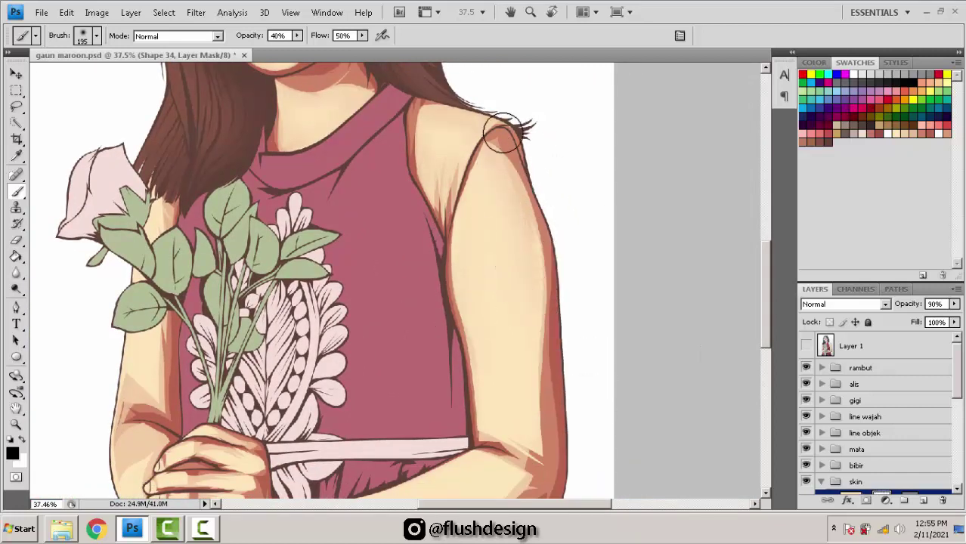
Step: Enlarge the brush to 349 px and soften the highlight around the bent elbow and its forearm on the Shape 34 mask
scroll(528, 259, down, 4)
right_click(639, 270)
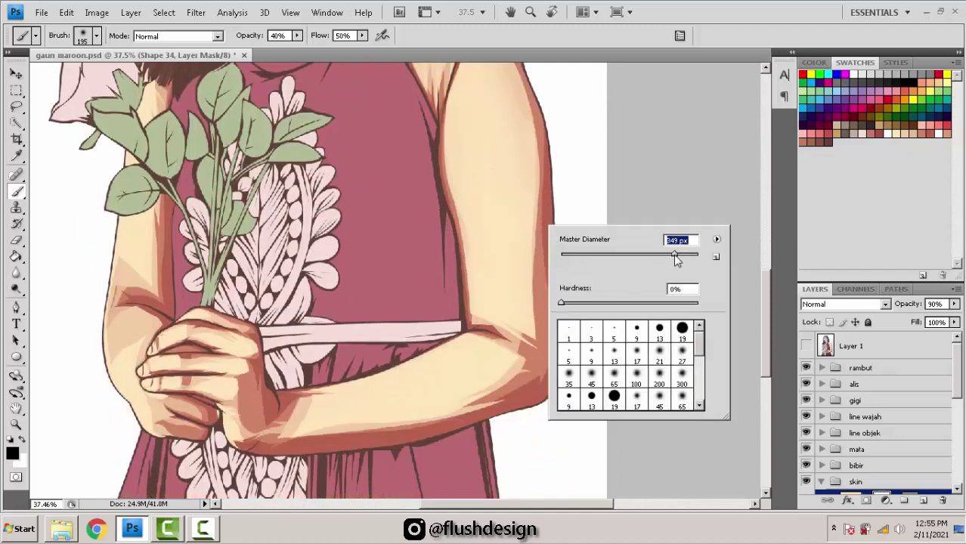
key(Return)
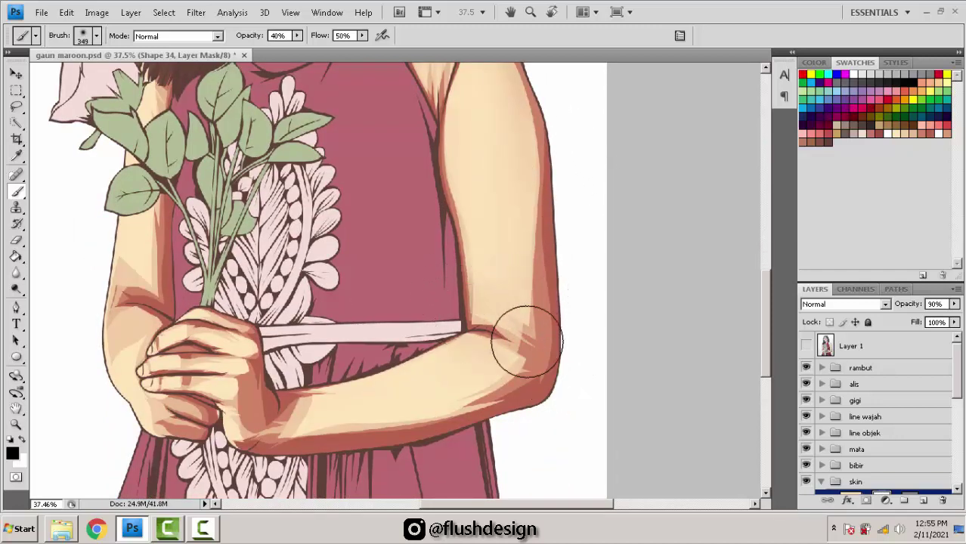
drag(543, 325, 589, 235)
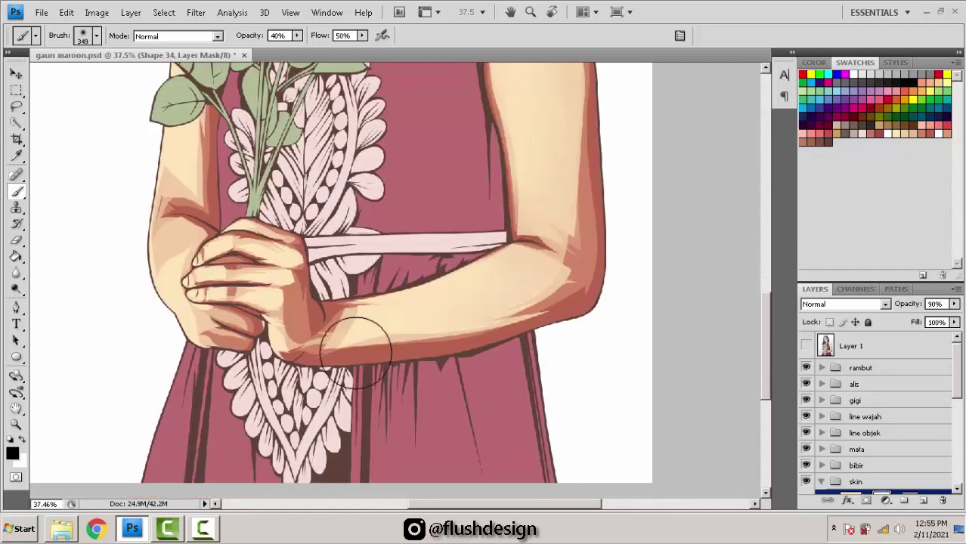
Step: Fade the highlight on the other forearm, below the flower leaves, with the 349 px brush
mouse_move(389, 333)
mouse_down()
mouse_move(571, 377)
mouse_move(574, 392)
mouse_up()
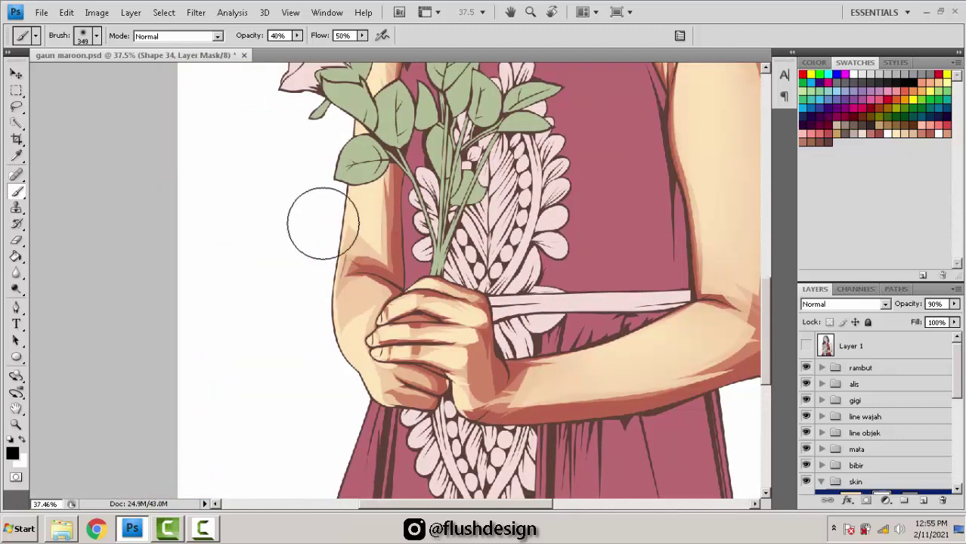
mouse_move(365, 240)
mouse_down()
mouse_move(362, 290)
mouse_move(414, 192)
mouse_up()
scroll(438, 203, up, 3)
drag(416, 308, 439, 232)
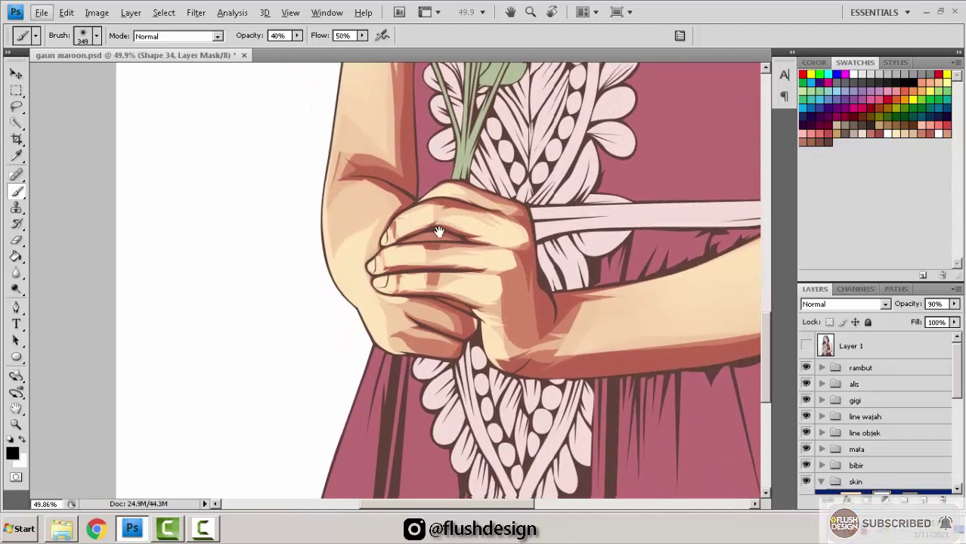
Step: Reduce the brush to 197 px and soften the highlights on the clasped hands and wrist on the Shape 34 mask
right_click(454, 314)
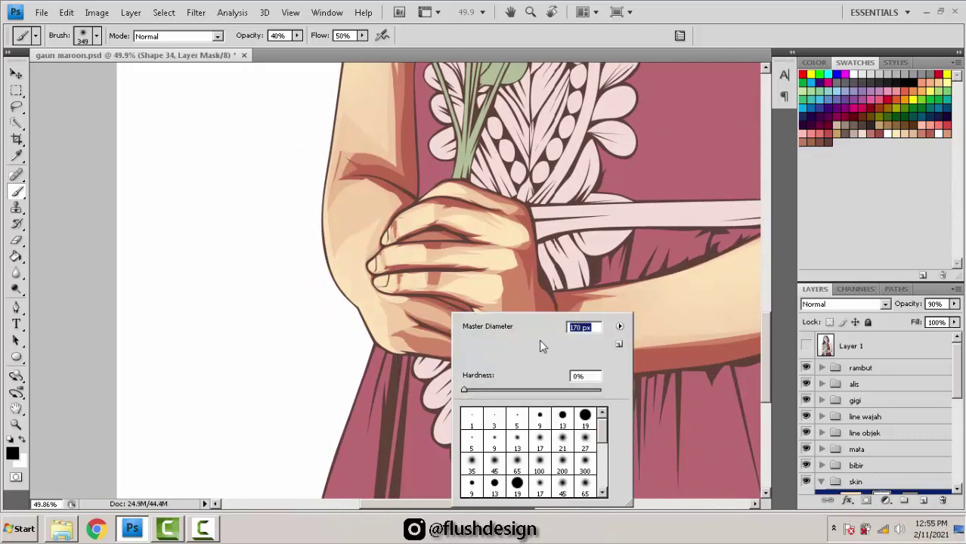
click(424, 385)
right_click(412, 340)
click(526, 342)
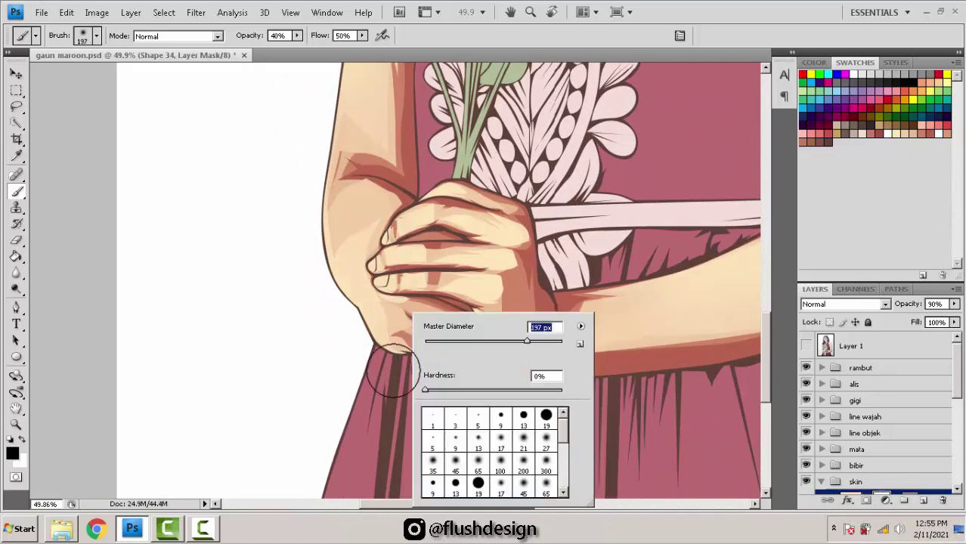
click(397, 370)
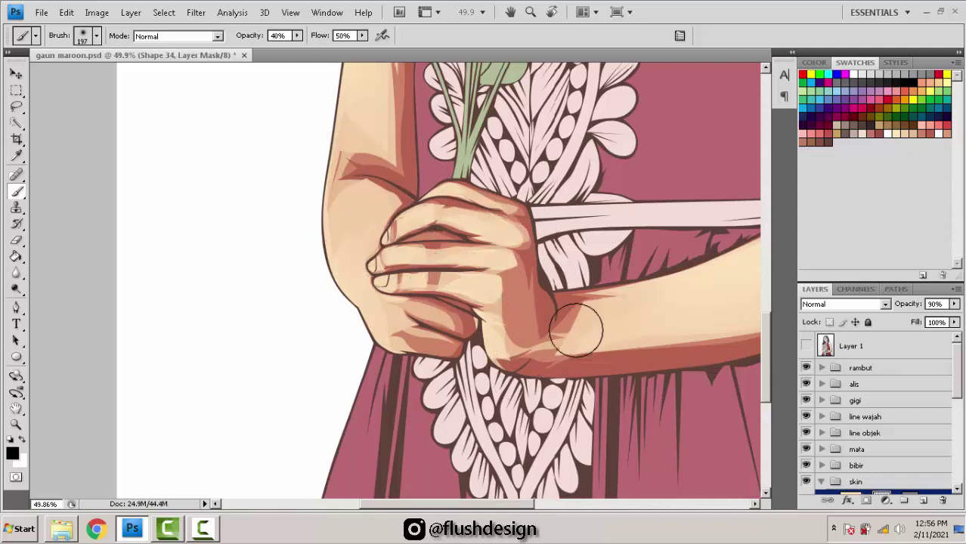
Step: Review the softened highlights on the whole figure, and add a layer mask to Shape 33
scroll(461, 219, down, 4)
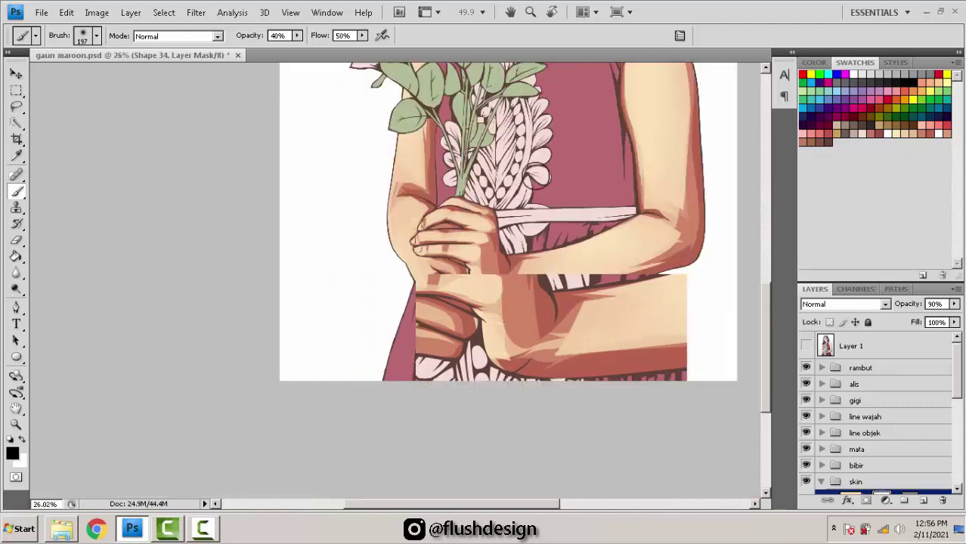
drag(479, 133, 432, 384)
scroll(457, 156, up, 5)
drag(457, 155, 502, 297)
scroll(904, 409, down, 5)
click(920, 366)
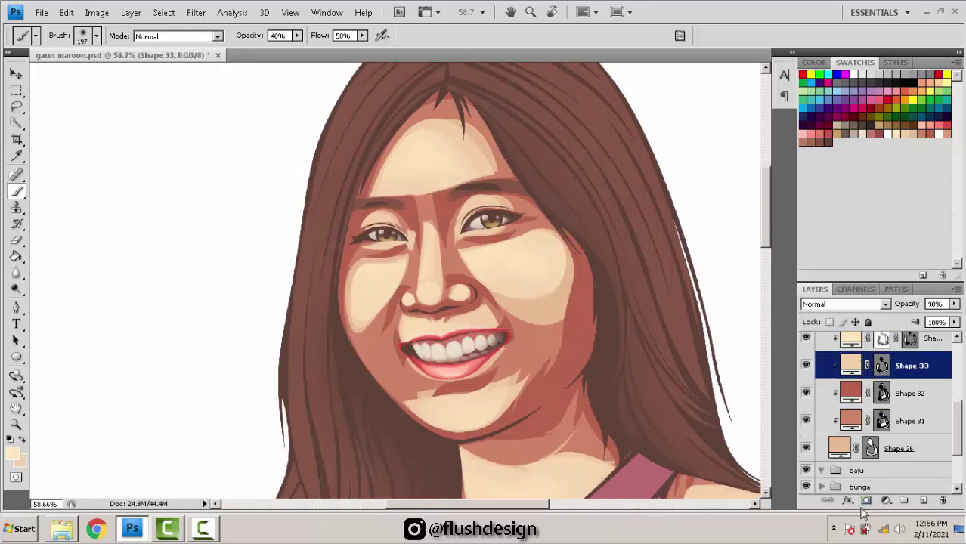
click(866, 500)
Step: Paint black on the Shape 33 mask with the 197 px brush to soften the edges of the forehead skin tone
scroll(355, 151, up, 3)
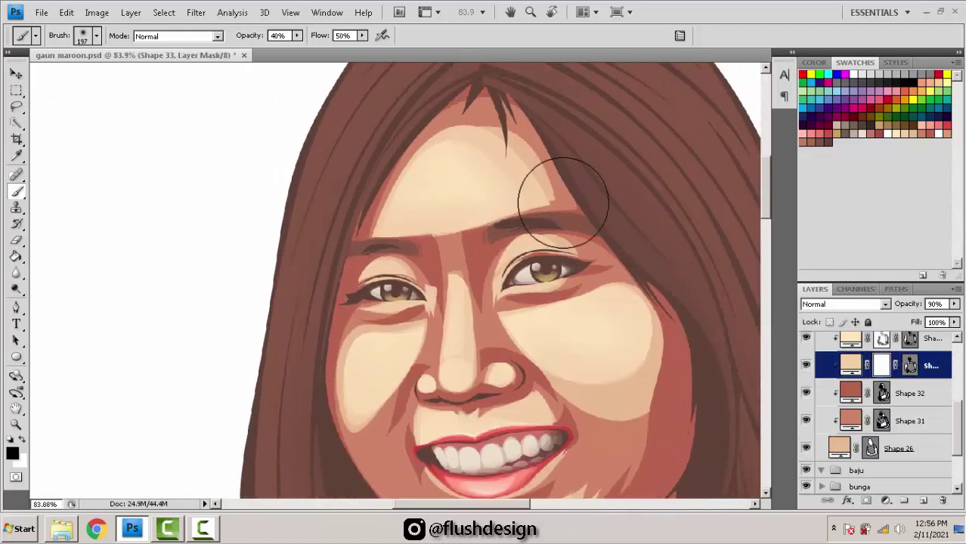
drag(477, 131, 505, 209)
mouse_move(461, 252)
mouse_down()
mouse_move(452, 179)
mouse_move(418, 166)
mouse_up()
Step: Reduce the brush to 127 px and fade the brow, nose bridge and cheek edges on the Shape 33 mask
right_click(570, 186)
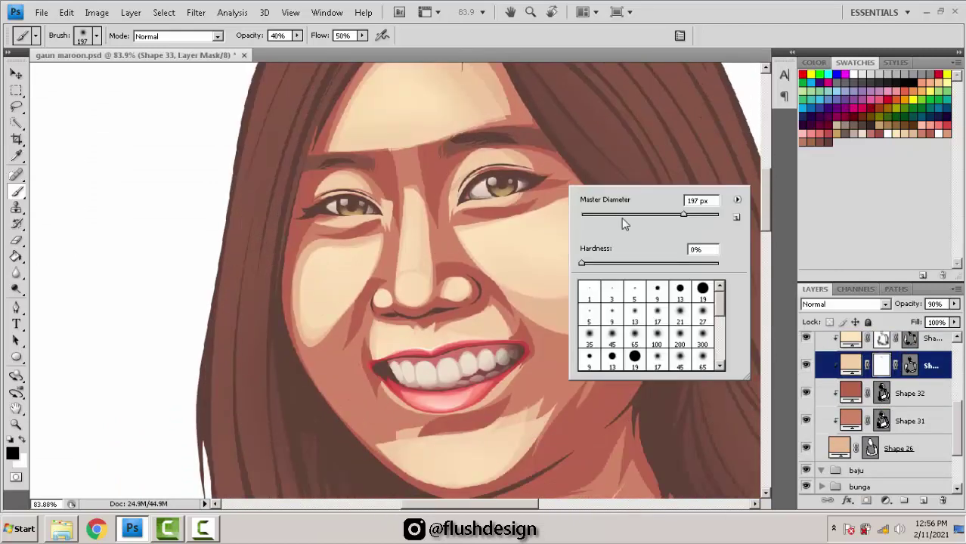
click(659, 215)
click(477, 150)
click(379, 148)
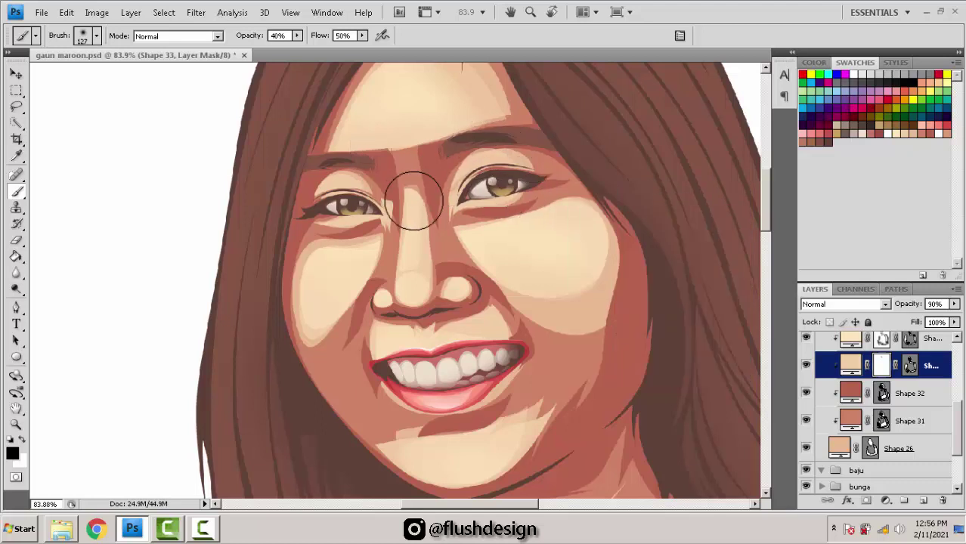
click(398, 211)
drag(309, 242, 285, 242)
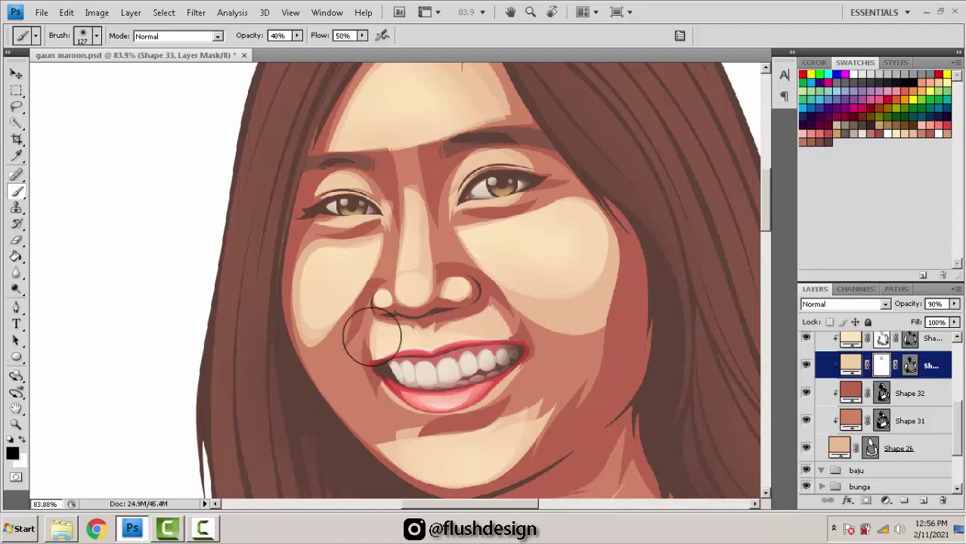
Step: Soften the Shape 33 edges on the lower cheeks, around the mouth and on the chin by painting its mask
key(space)
drag(446, 293, 468, 213)
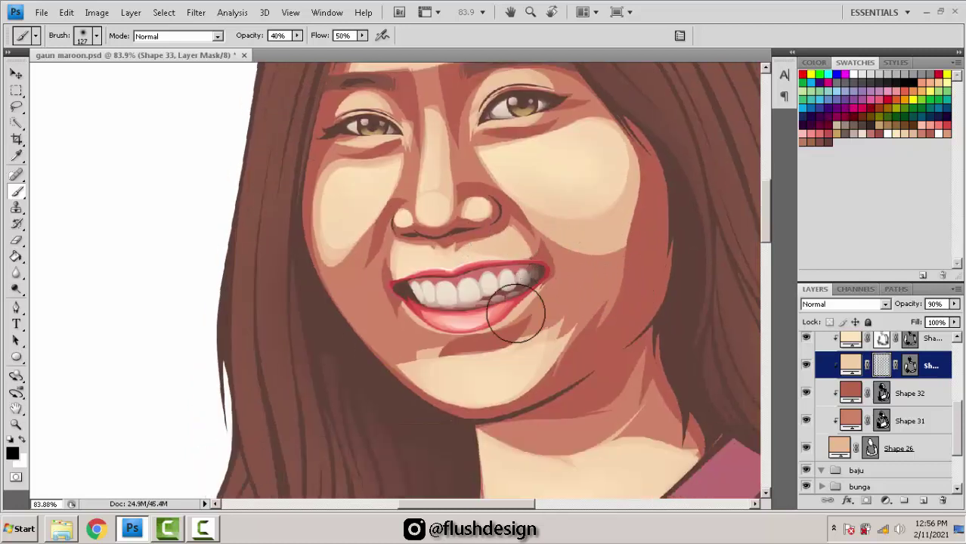
key(space)
drag(439, 334, 421, 267)
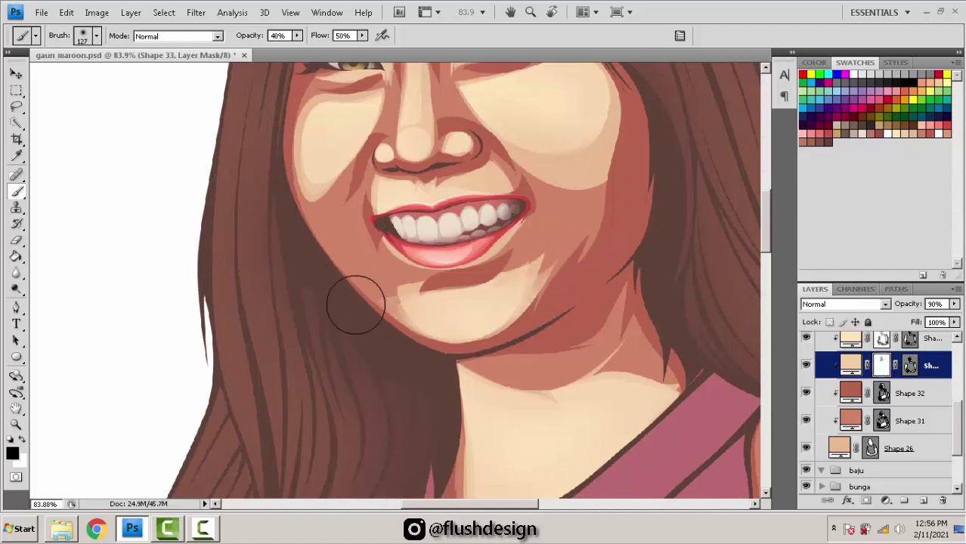
Step: Fade the Shape 33 edges on the neck, from below the jaw to the dress collar, on its mask
scroll(536, 254, down, 2)
key(space)
drag(493, 194, 455, 96)
scroll(459, 231, up, 2)
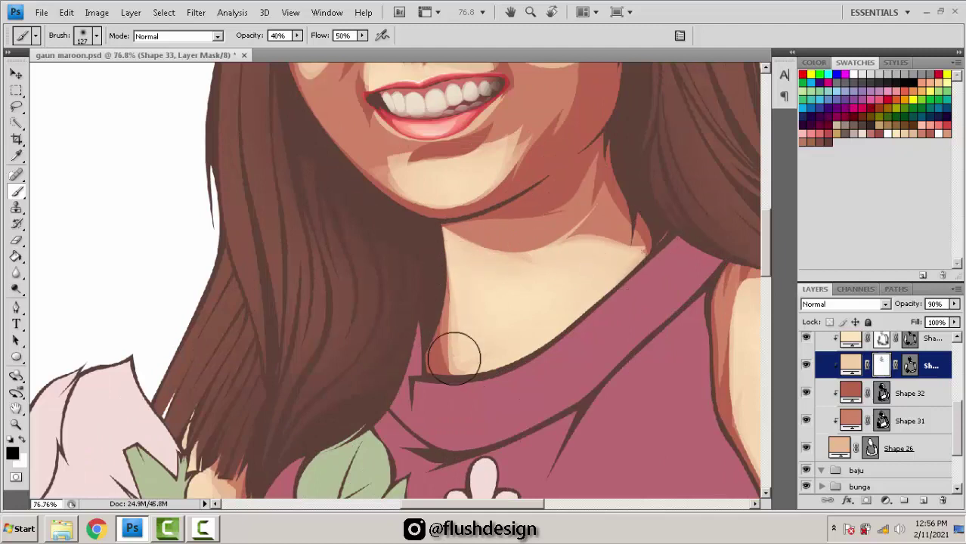
Step: Soften the Shape 33 edges along the shoulder and armpit folds beside the dress by painting its mask
key(space)
drag(525, 264, 331, 198)
drag(501, 243, 397, 151)
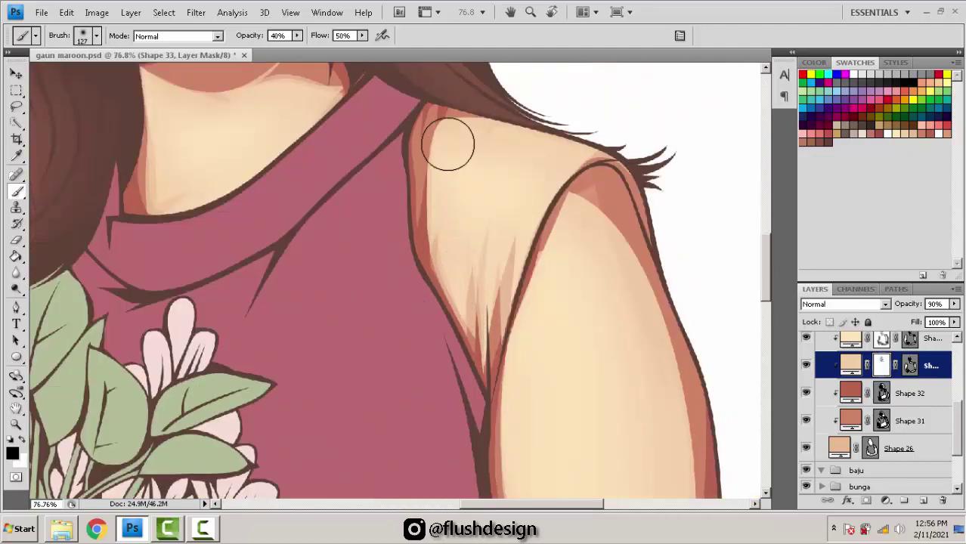
mouse_move(418, 204)
mouse_down()
mouse_move(423, 276)
mouse_move(458, 341)
mouse_move(478, 276)
mouse_move(477, 332)
mouse_move(498, 276)
mouse_move(499, 332)
mouse_move(488, 295)
mouse_move(440, 326)
mouse_up()
drag(435, 153, 470, 118)
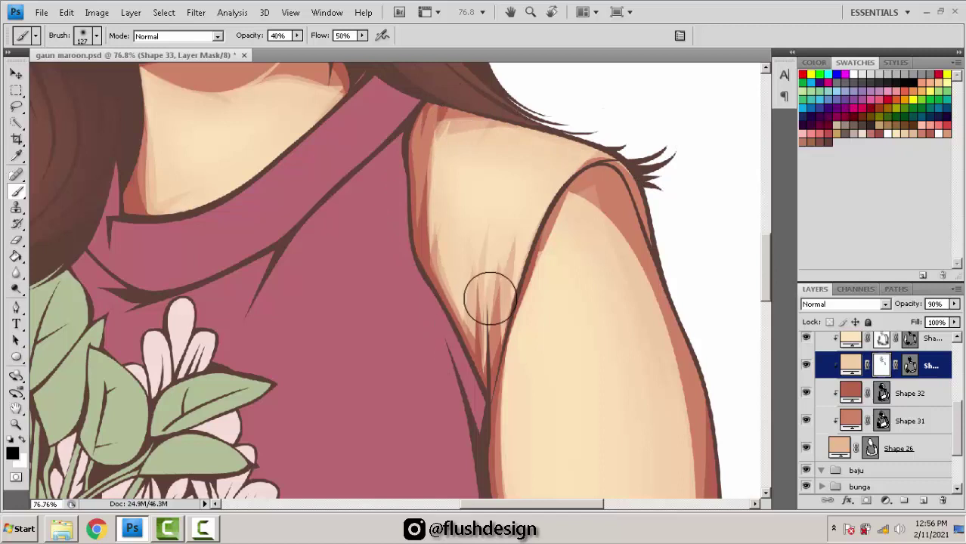
Step: Fade the Shape 33 edge at the top of the upper arm, enlarging the brush to 176 px and then 246 px
scroll(490, 299, down, 5)
right_click(545, 212)
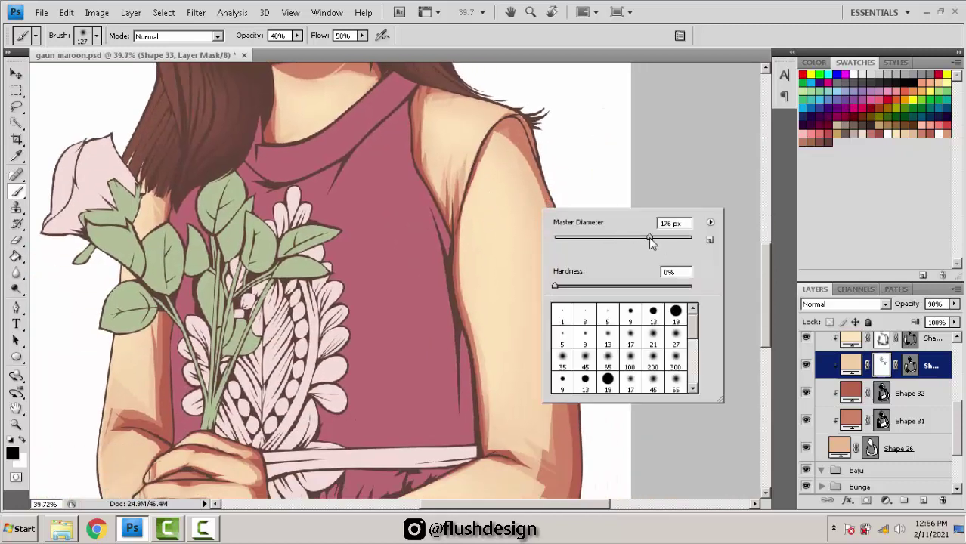
mouse_move(504, 155)
mouse_down()
mouse_move(473, 163)
mouse_move(491, 133)
mouse_move(543, 168)
mouse_move(578, 225)
mouse_up()
right_click(582, 223)
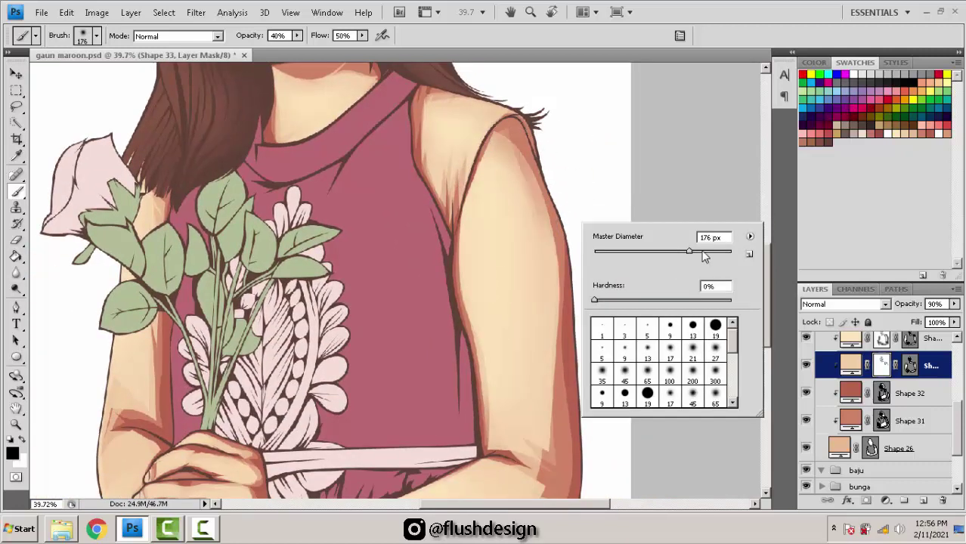
mouse_move(507, 145)
mouse_down()
mouse_move(563, 269)
mouse_move(524, 146)
mouse_up()
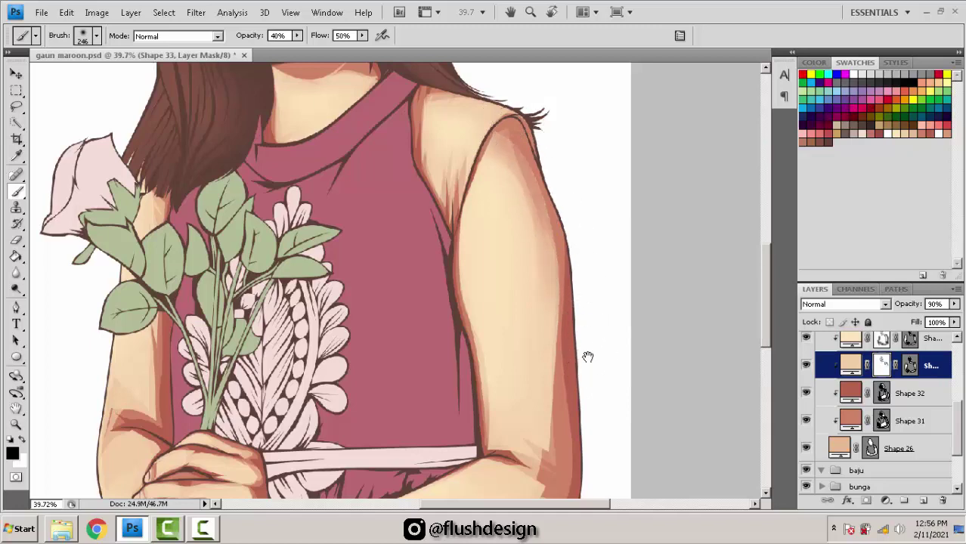
Step: Soften the Shape 33 edges along the outer upper arm, elbow and forearm towards the clasped hands with the 246 px brush
drag(586, 356, 566, 259)
mouse_move(543, 177)
mouse_down()
mouse_move(524, 381)
mouse_move(527, 365)
mouse_move(439, 337)
mouse_move(503, 338)
mouse_up()
scroll(518, 211, up, 4)
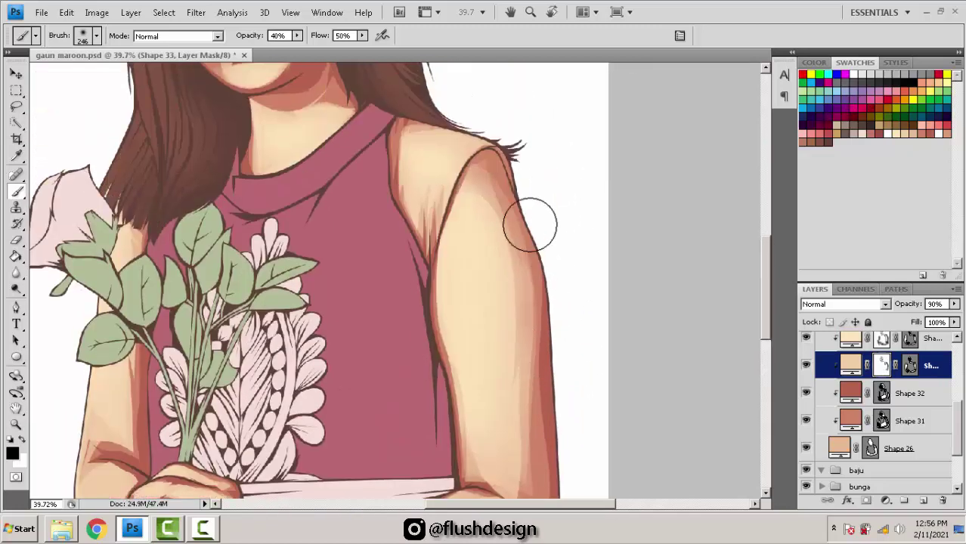
scroll(549, 337, down, 8)
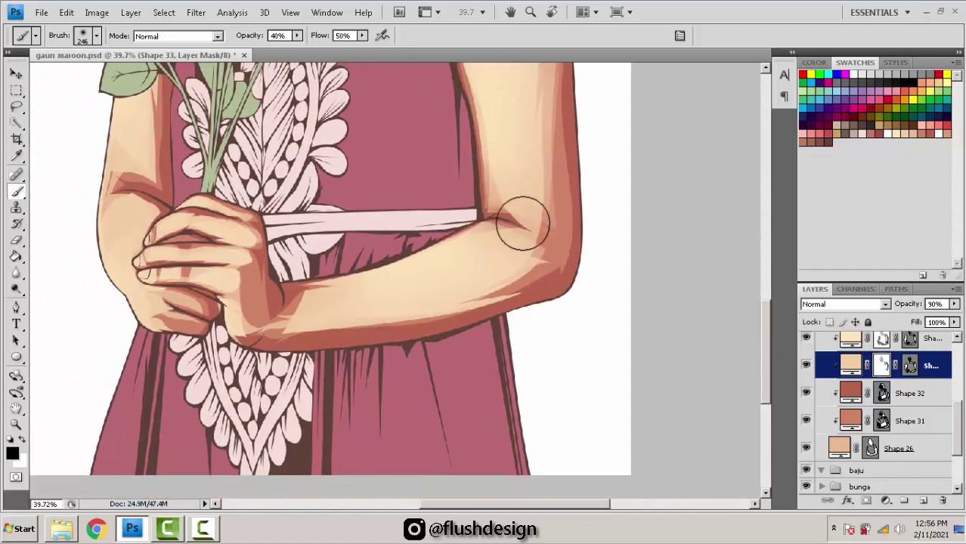
drag(539, 281, 527, 259)
mouse_move(499, 294)
mouse_down()
mouse_move(324, 317)
mouse_move(293, 302)
mouse_move(323, 323)
mouse_move(303, 321)
mouse_move(513, 374)
mouse_up()
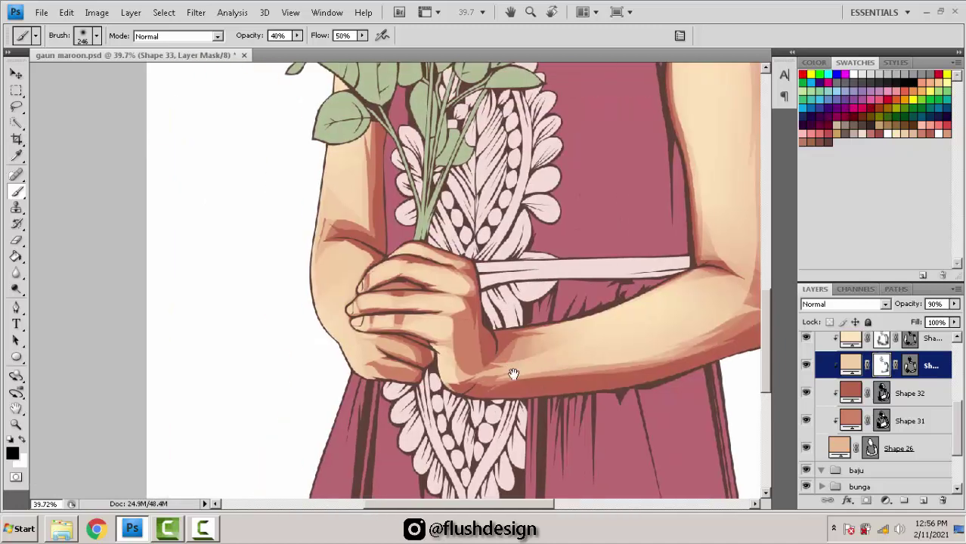
scroll(444, 366, up, 2)
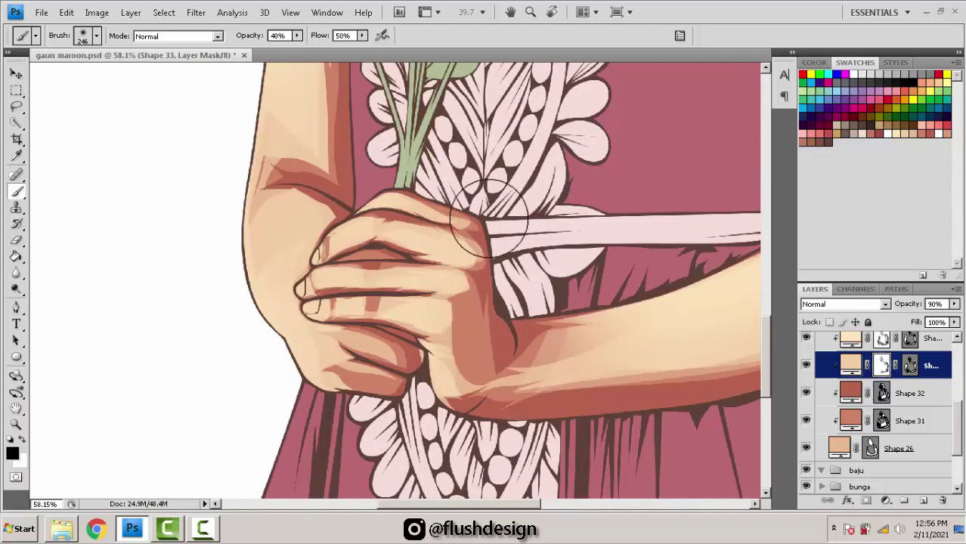